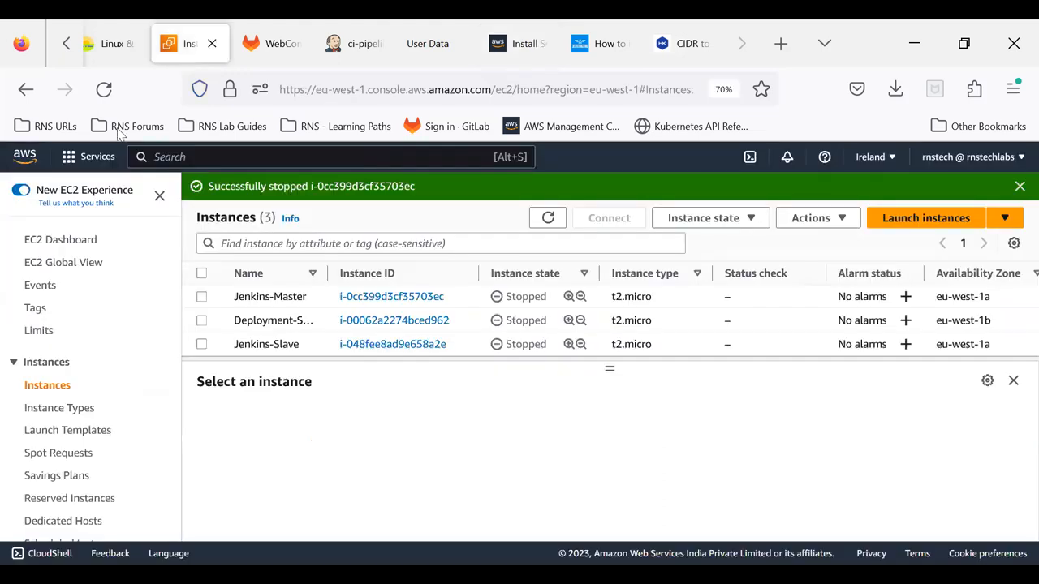
Step: Refresh the EC2 instances list and switch the console region to Asia Pacific (Mumbai)
click(548, 220)
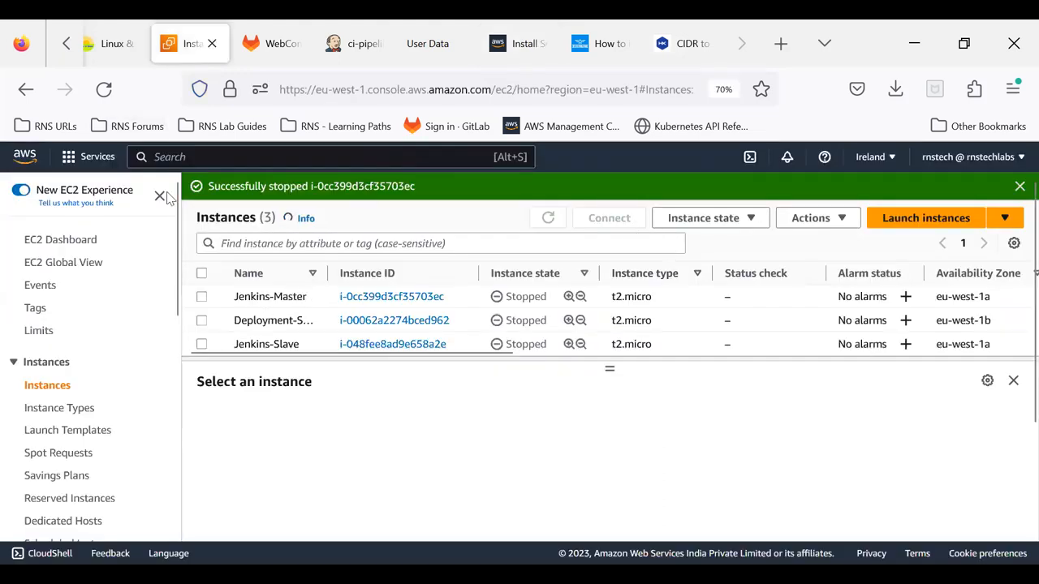
click(104, 91)
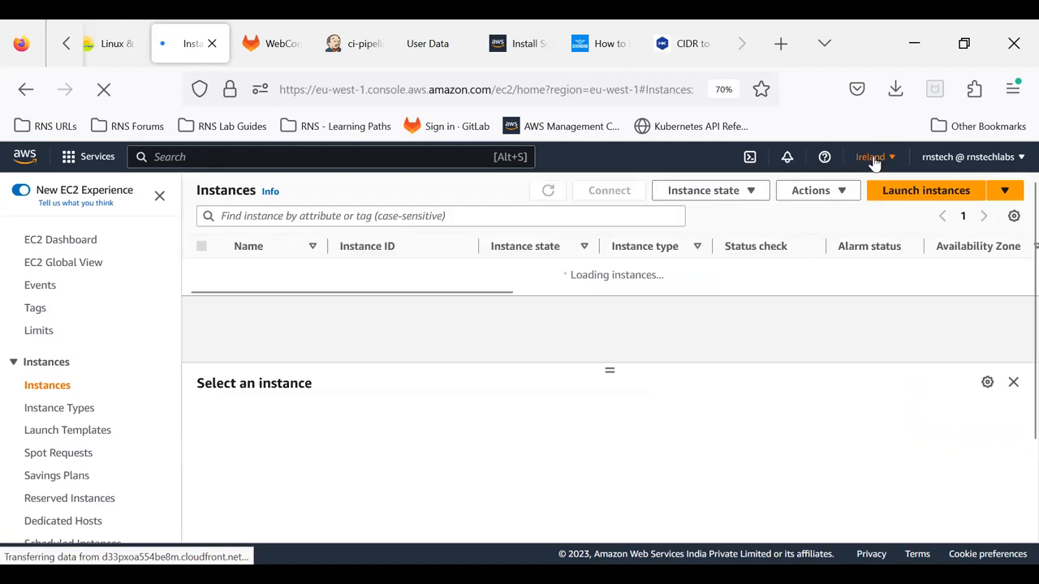
click(873, 159)
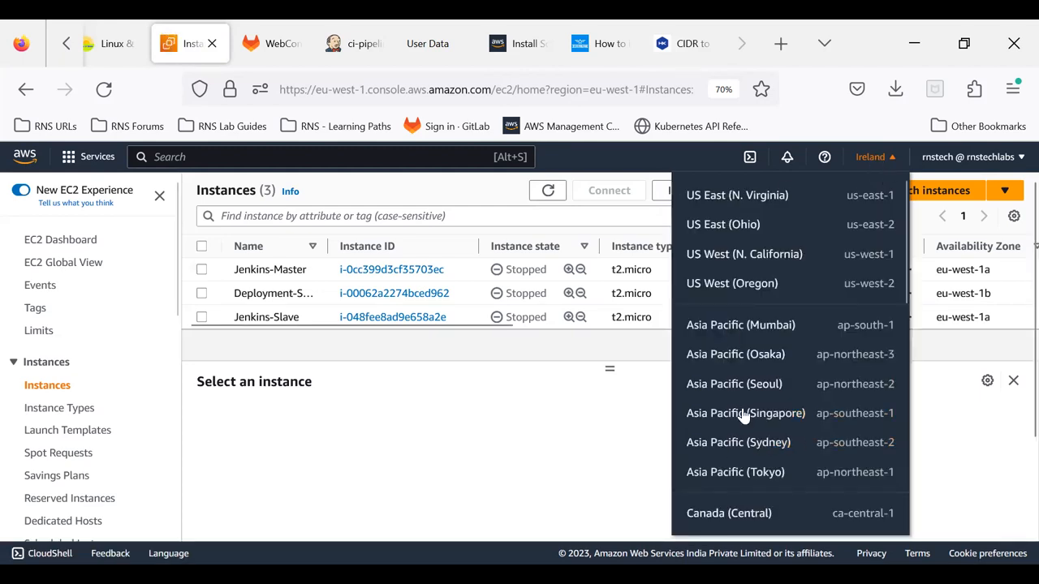
scroll(741, 404, down, 3)
scroll(741, 413, down, 2)
scroll(747, 398, up, 5)
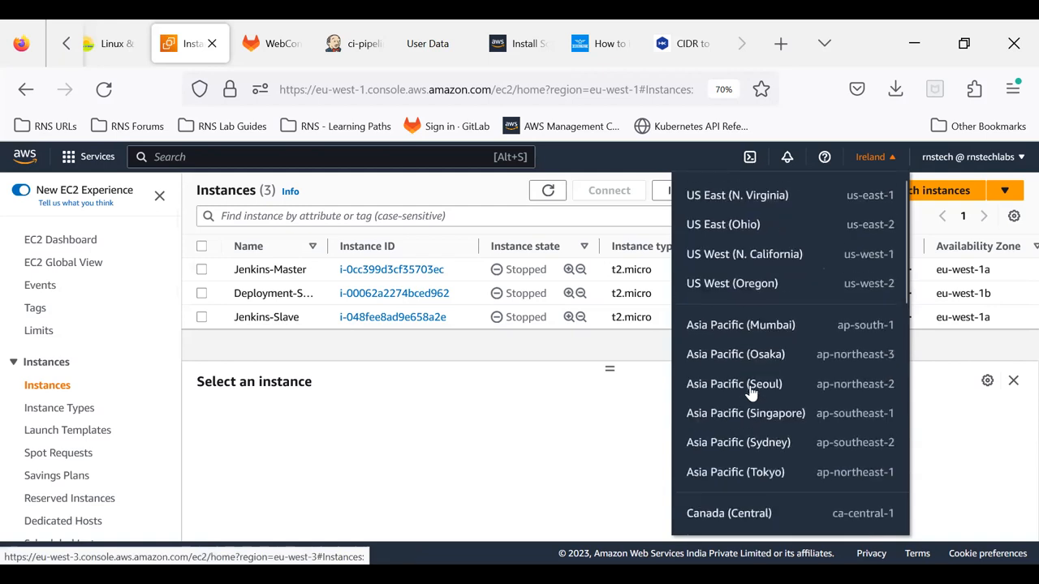
click(730, 328)
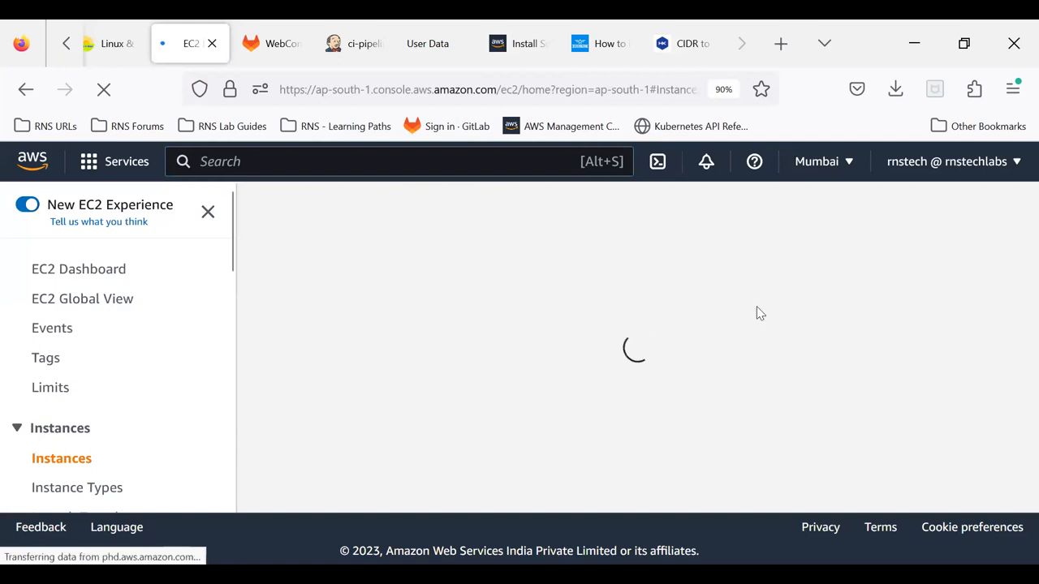
Step: Search for the VPC service, open it and display the list of your VPCs
click(299, 161)
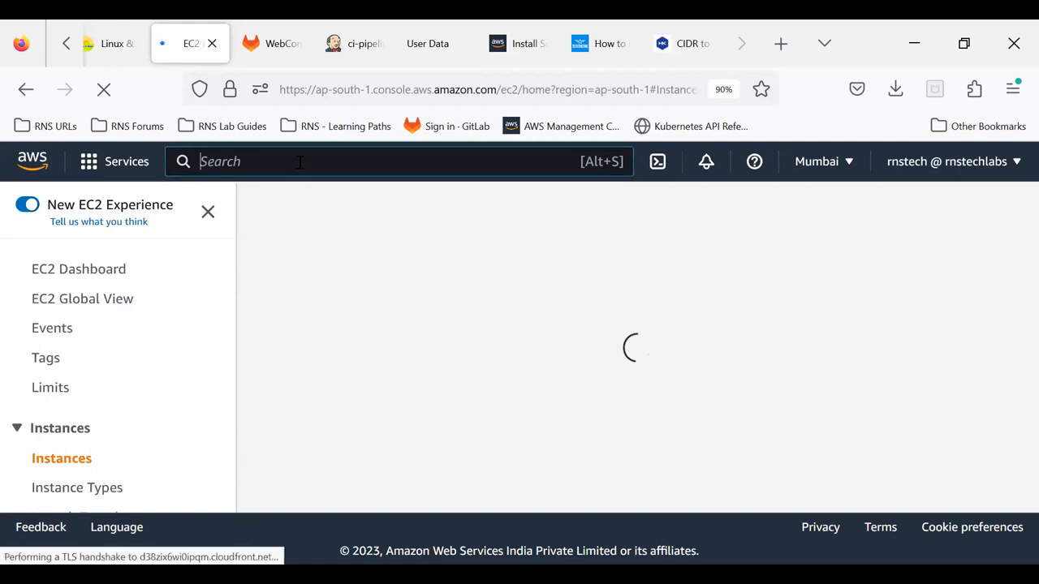
text(vpc)
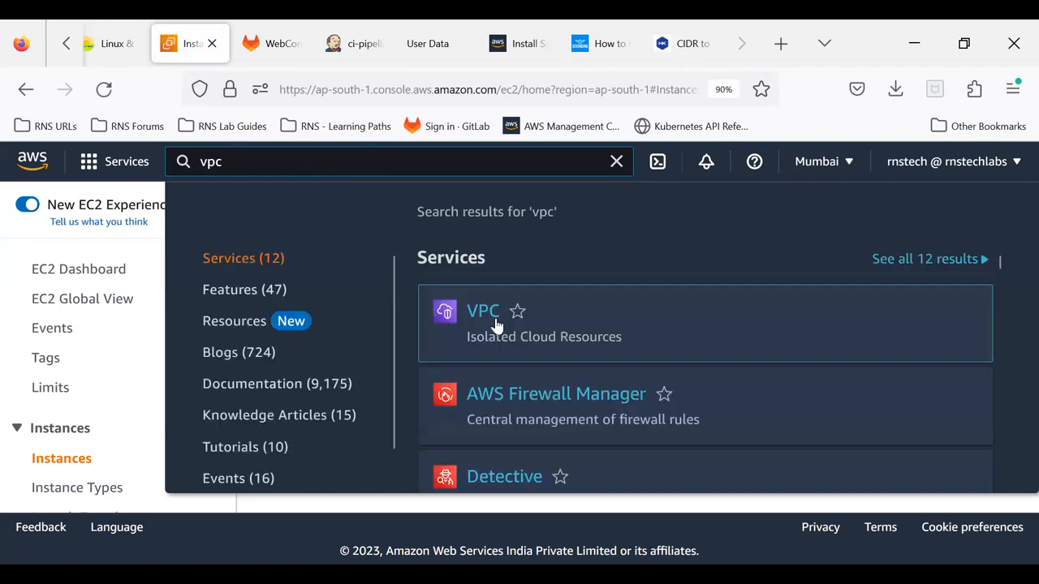
click(486, 317)
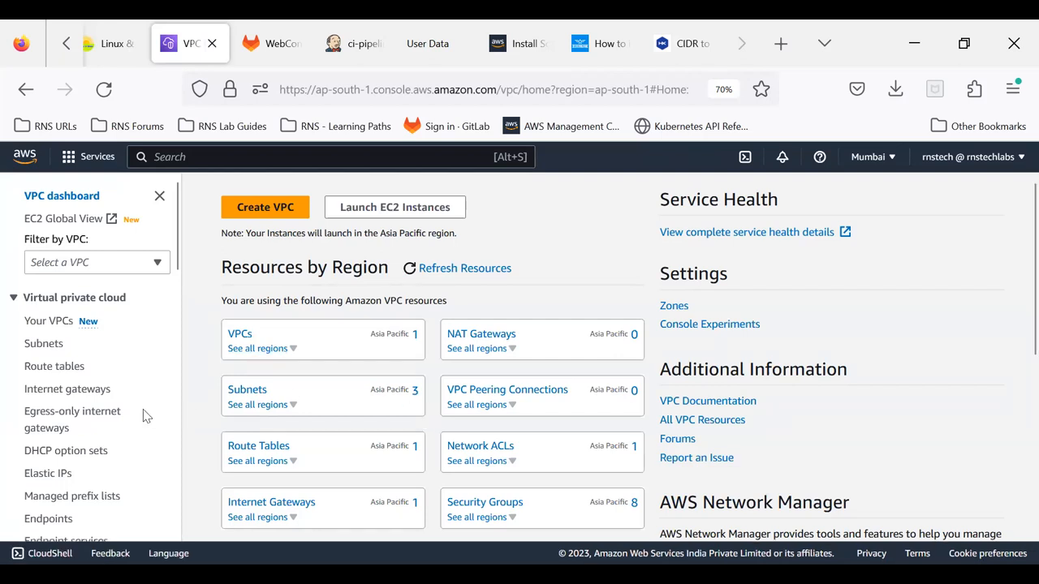
click(51, 322)
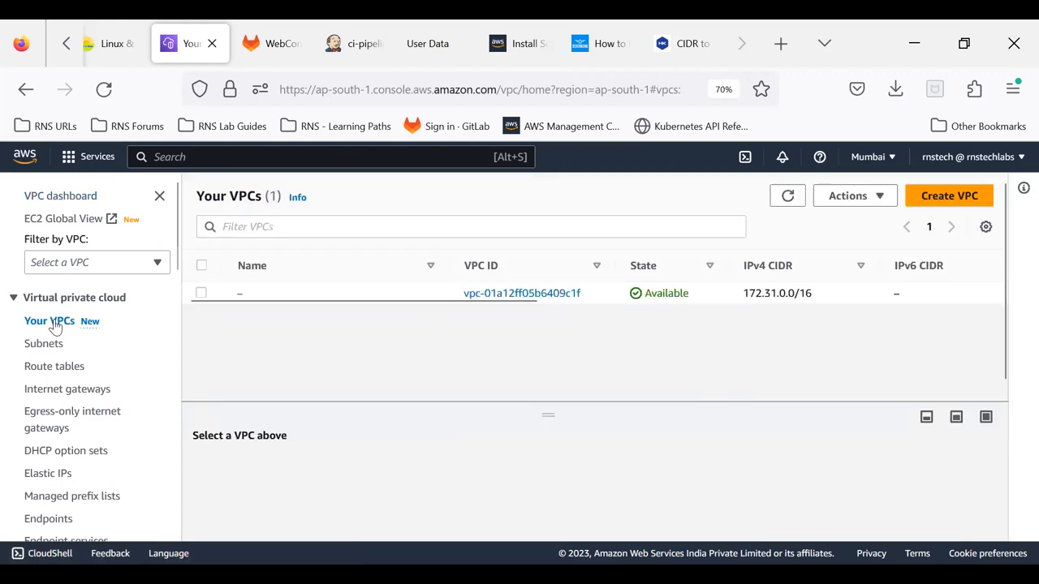
Step: Examine the existing VPC's details and its list columns, including the CIDR, route table, network ACL and default VPC setting
click(349, 297)
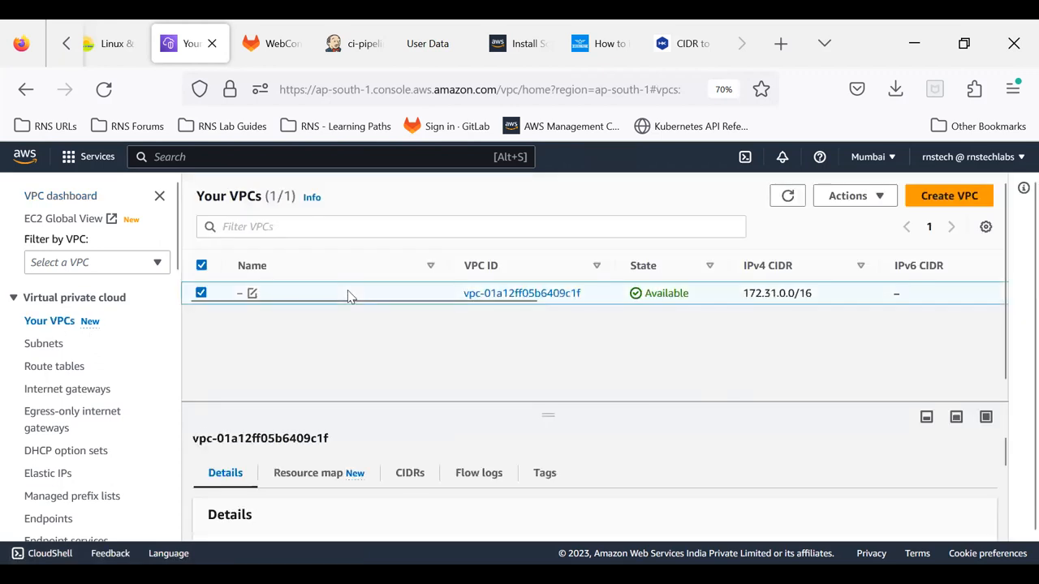
drag(546, 409, 526, 331)
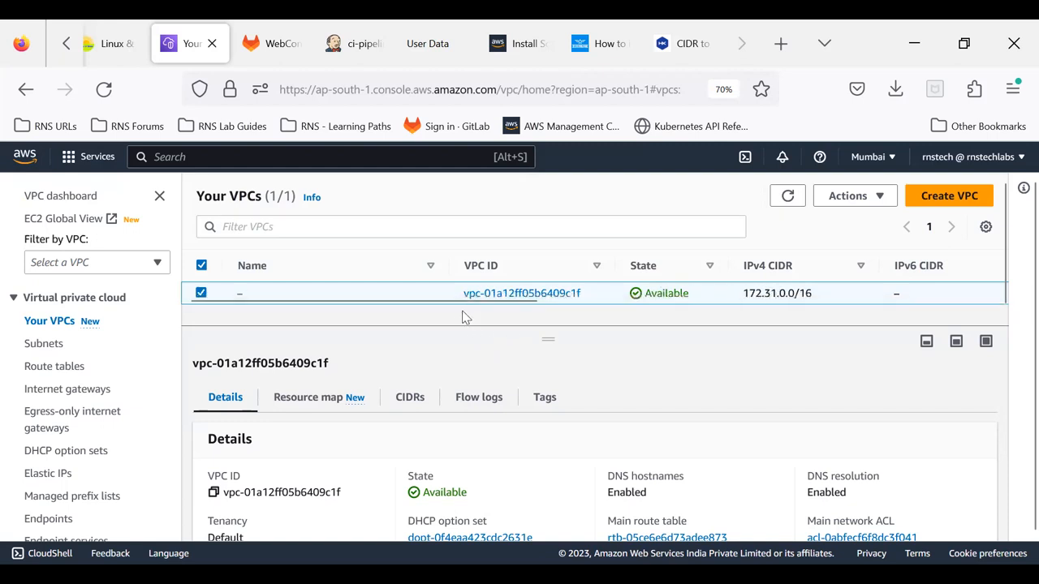
drag(455, 307, 877, 347)
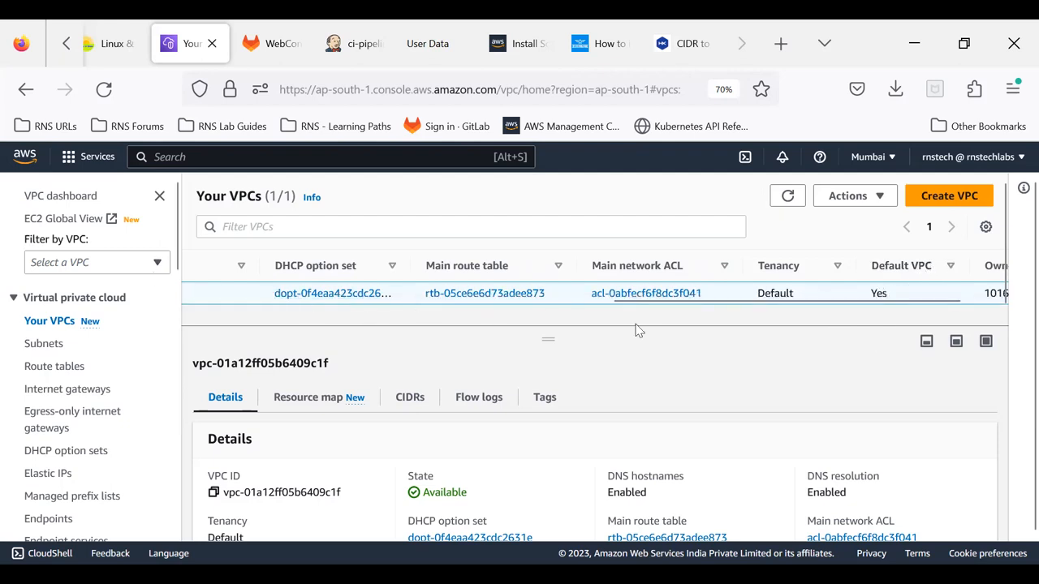
drag(689, 302, 203, 305)
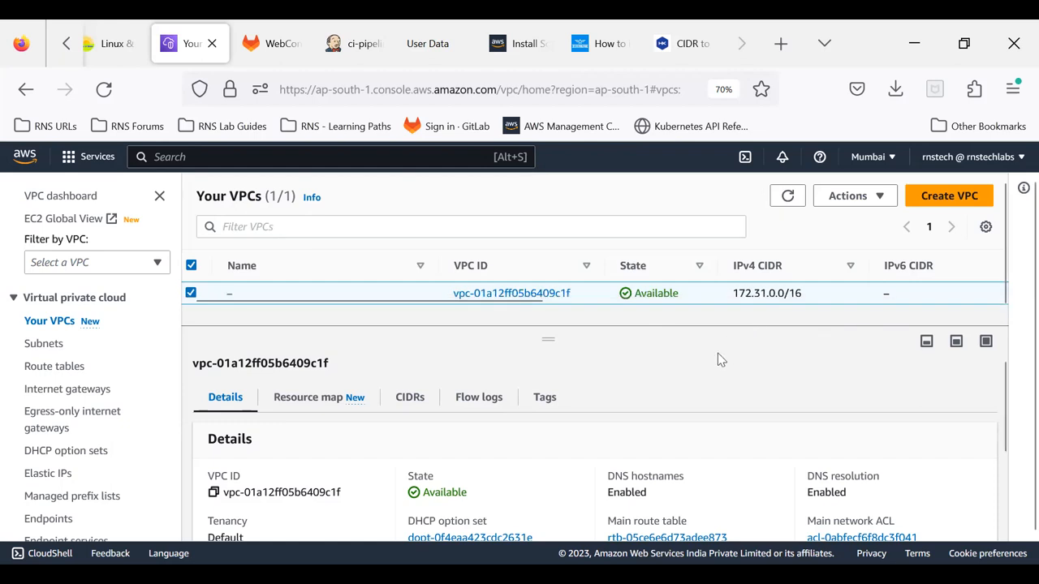
Step: Start creating a new VPC with the VPC only option and name it rns-vpc
click(955, 199)
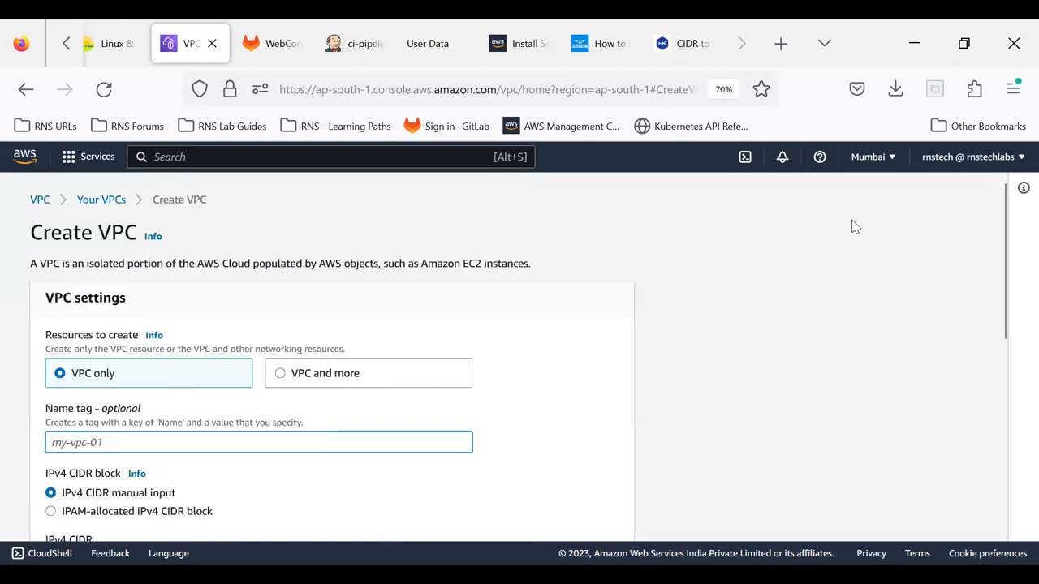
scroll(200, 232, down, 2)
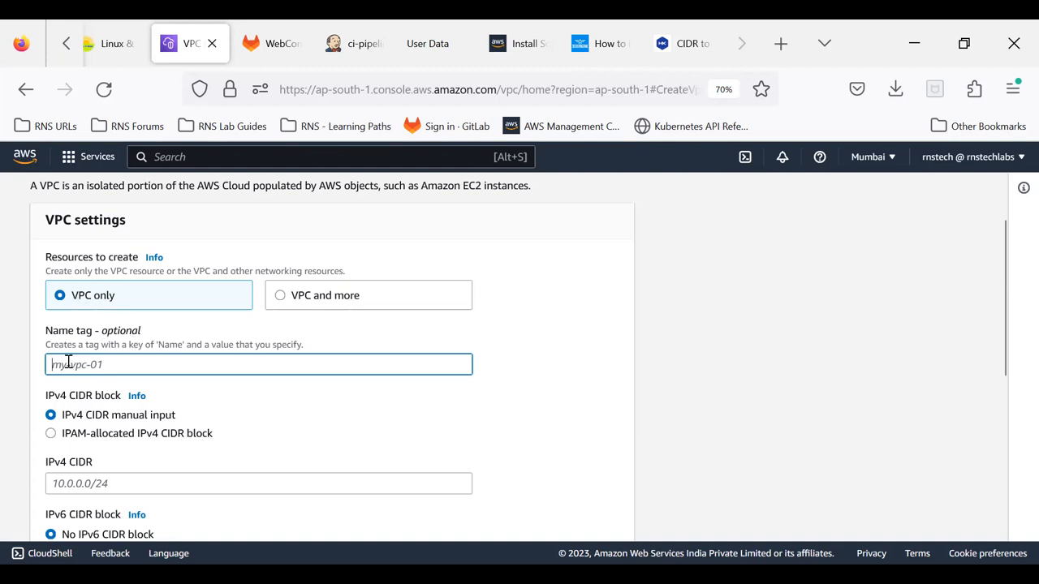
text(rns-vpc)
scroll(152, 349, down, 2)
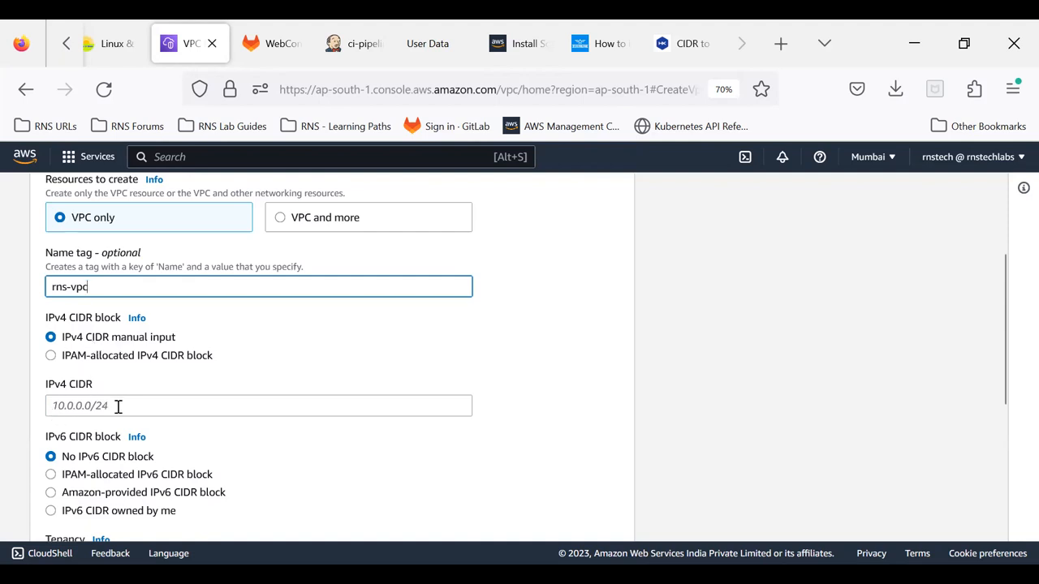
Step: Set the new VPC's manually entered IPv4 CIDR block to 10.0.0.0/16
click(65, 404)
text(10)
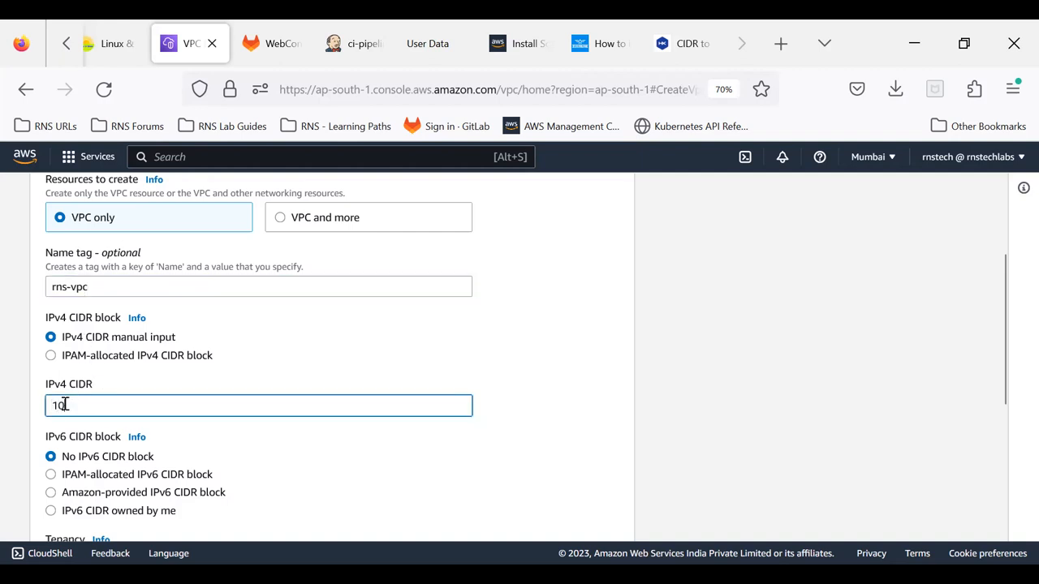
text(0.)
double_click(99, 405)
text(2)
drag(92, 404, 47, 405)
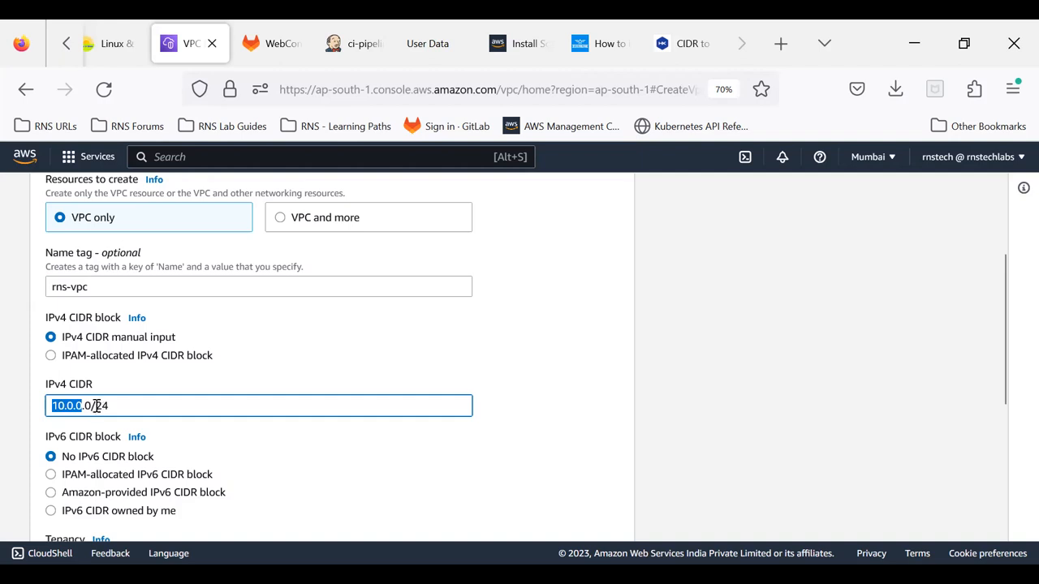
drag(95, 407, 132, 415)
text(16)
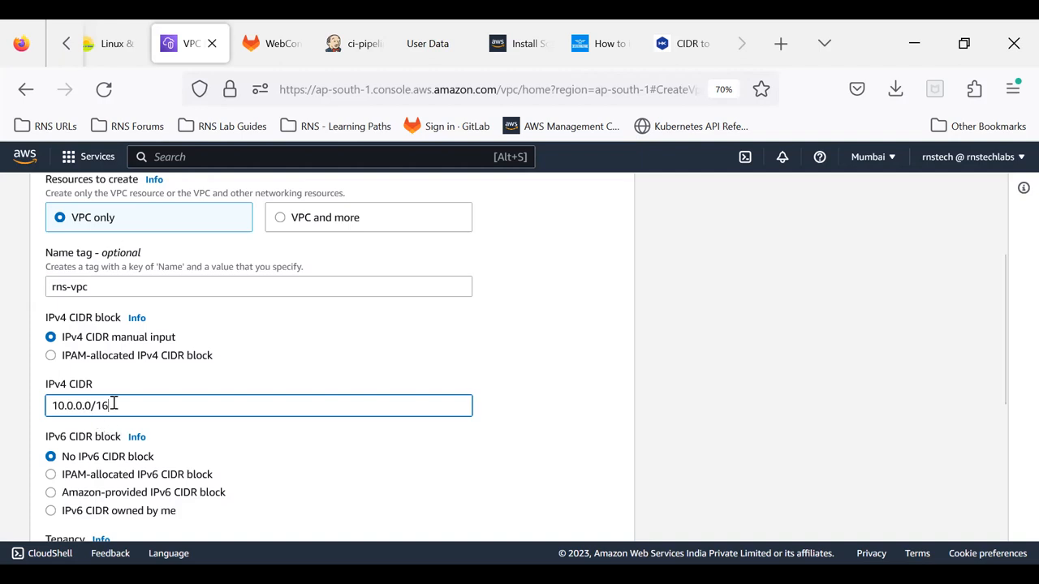
drag(76, 405, 94, 405)
drag(73, 406, 54, 407)
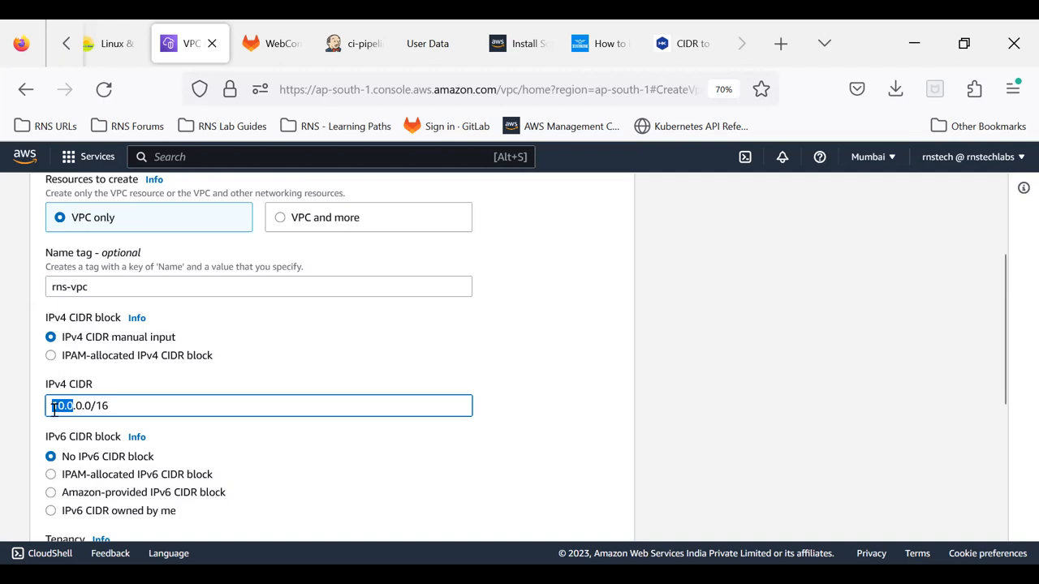
click(704, 420)
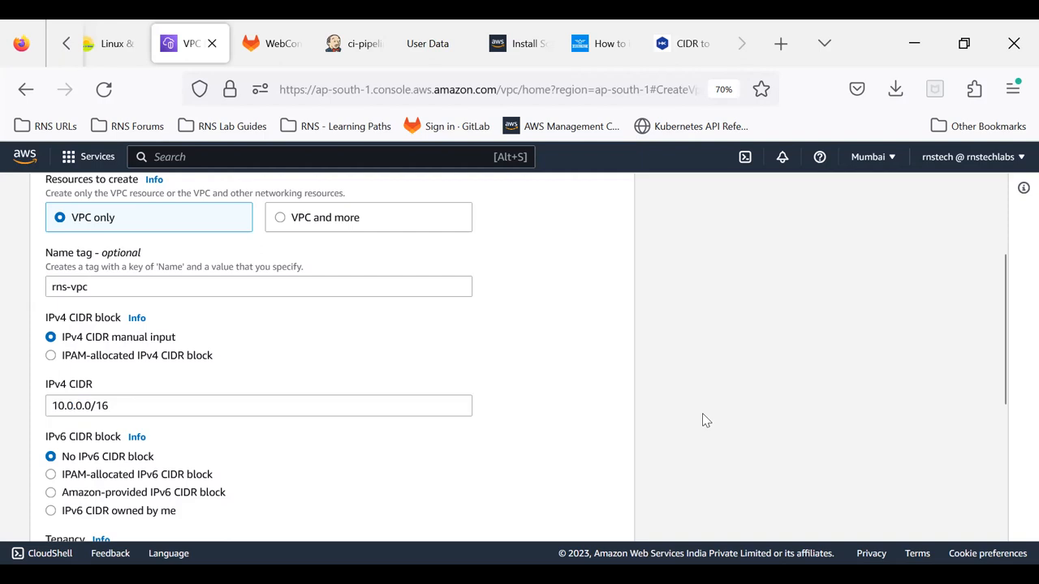
Step: Try the Dedicated tenancy option for the new VPC and return the tenancy to Default
scroll(702, 415, down, 2)
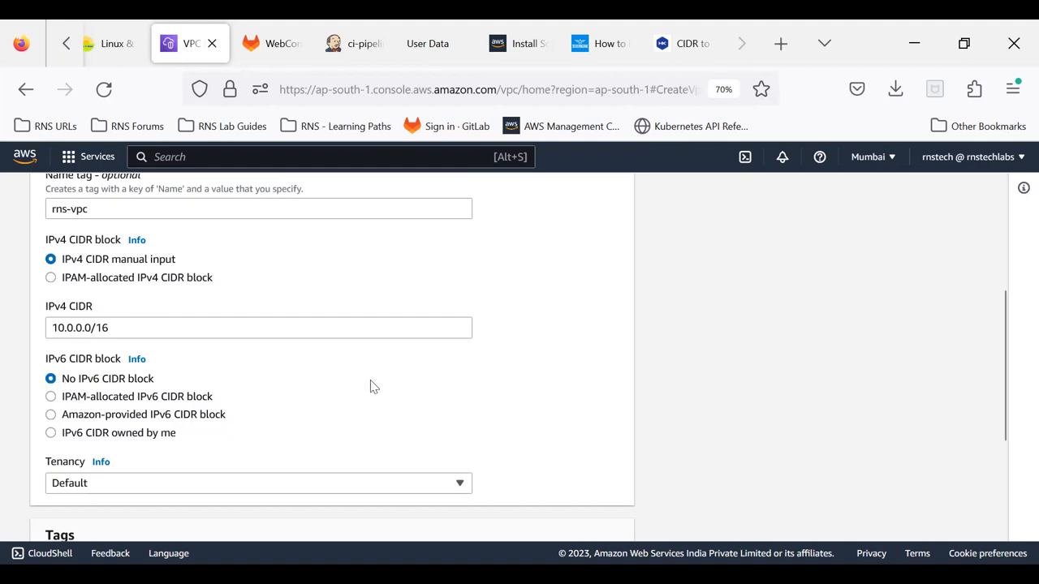
scroll(370, 383, down, 2)
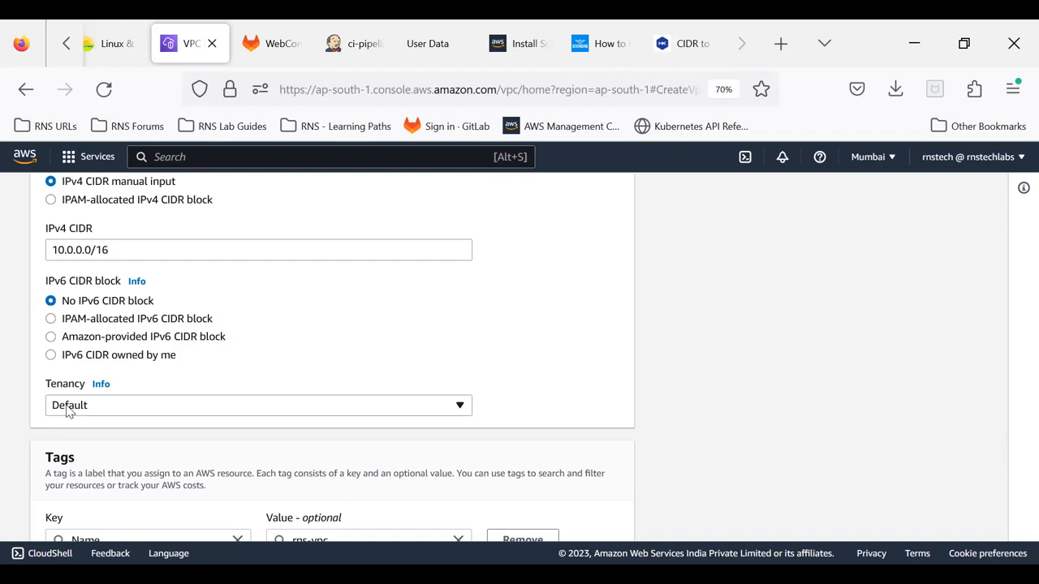
click(69, 406)
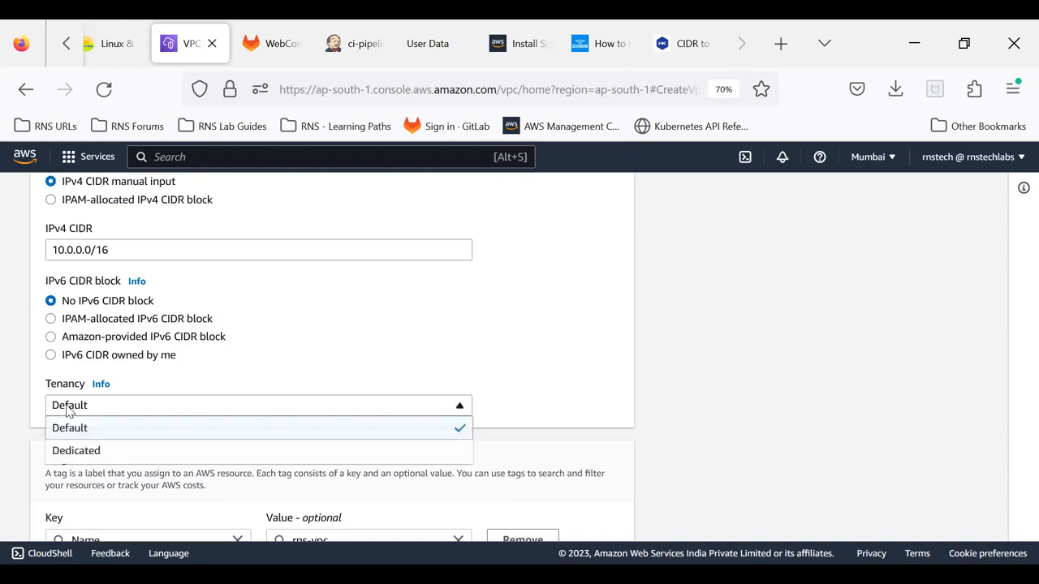
click(76, 453)
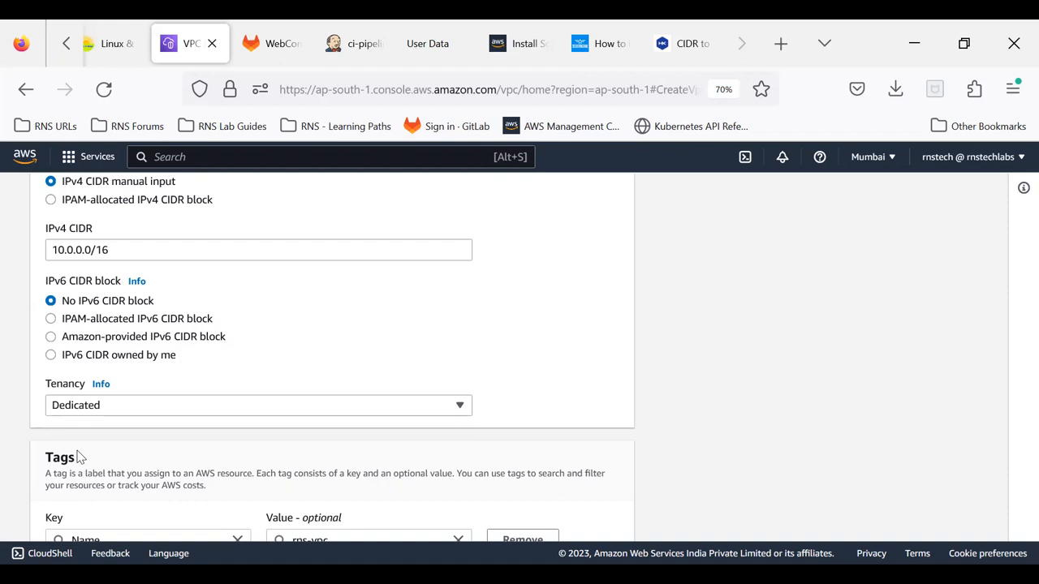
click(127, 410)
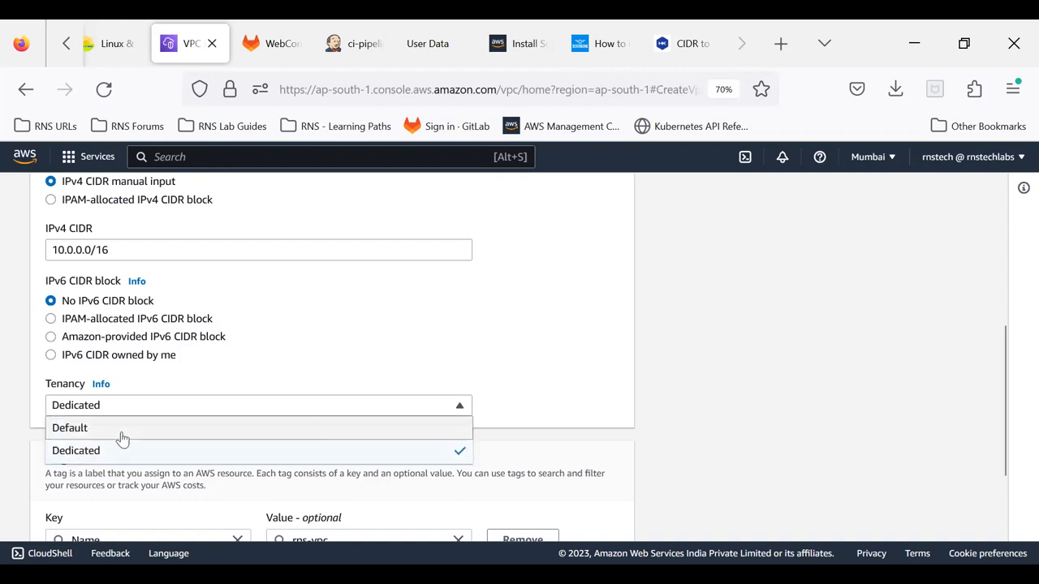
click(121, 435)
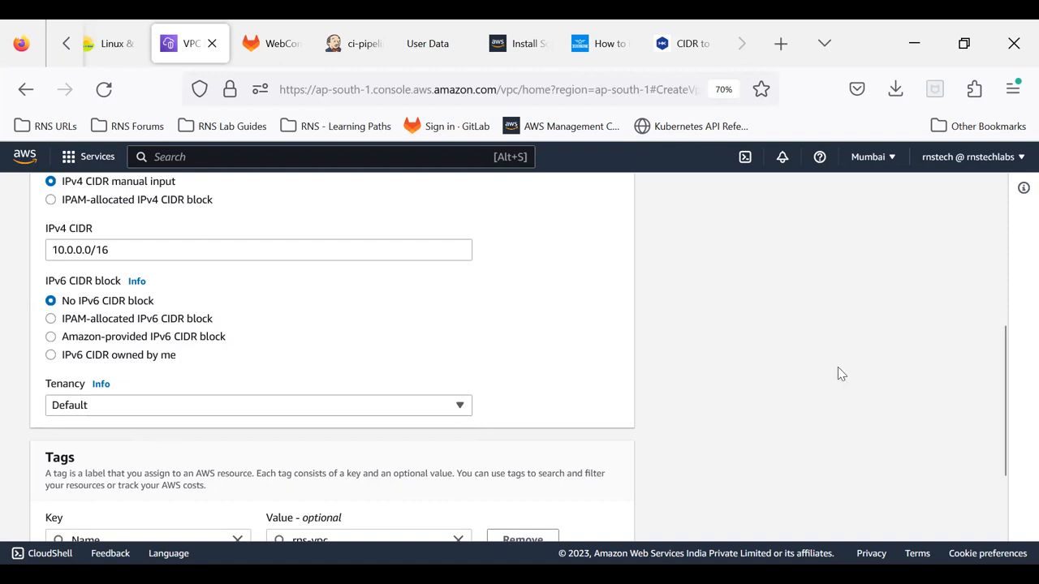
Step: Review the new VPC's settings, covering the resources to create, name tag, IPv4 and IPv6 CIDR blocks, tenancy and tags
scroll(840, 373, down, 3)
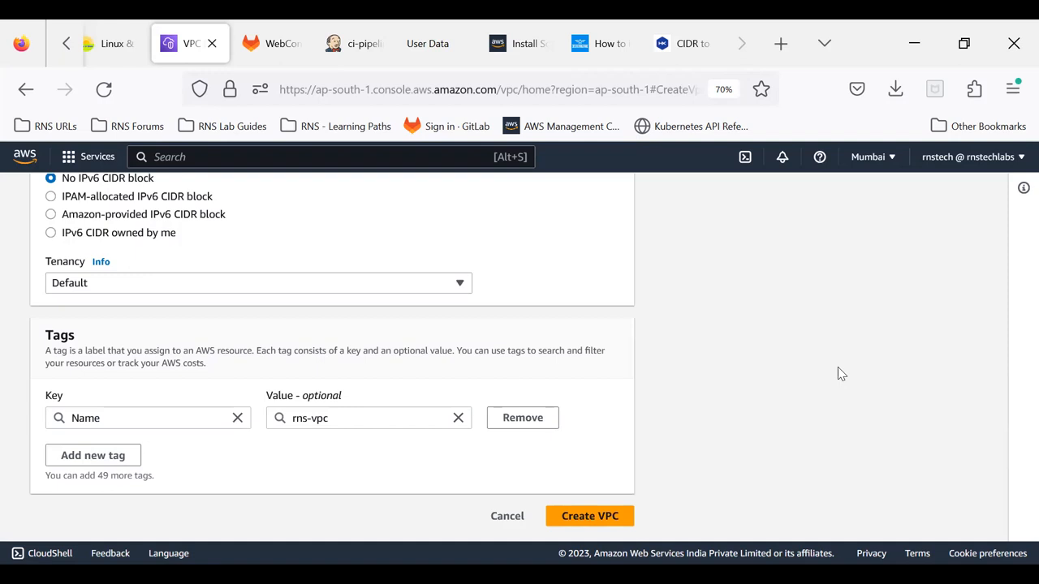
scroll(838, 369, up, 5)
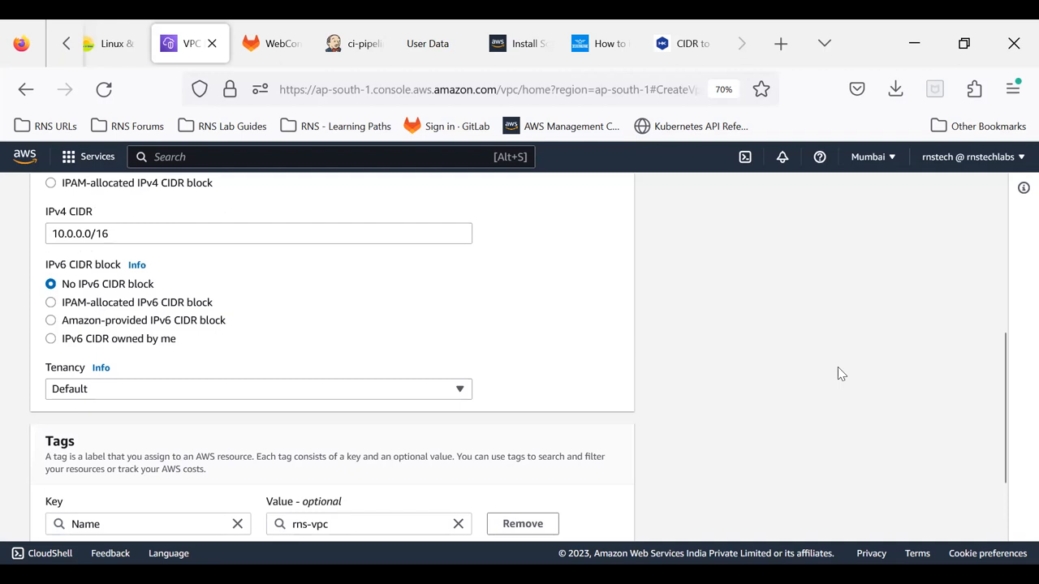
drag(124, 441, 44, 442)
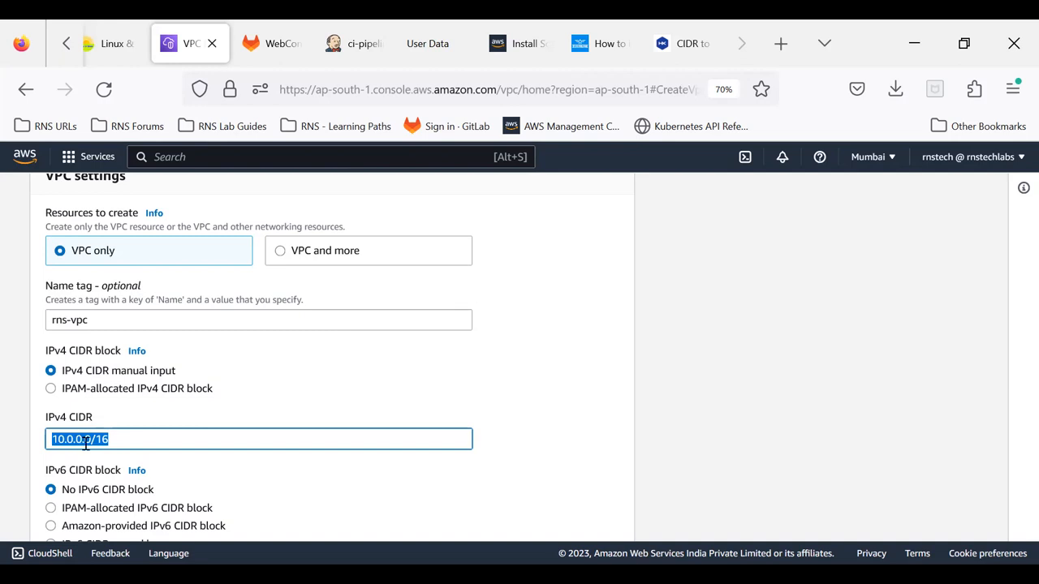
click(751, 339)
scroll(755, 340, down, 2)
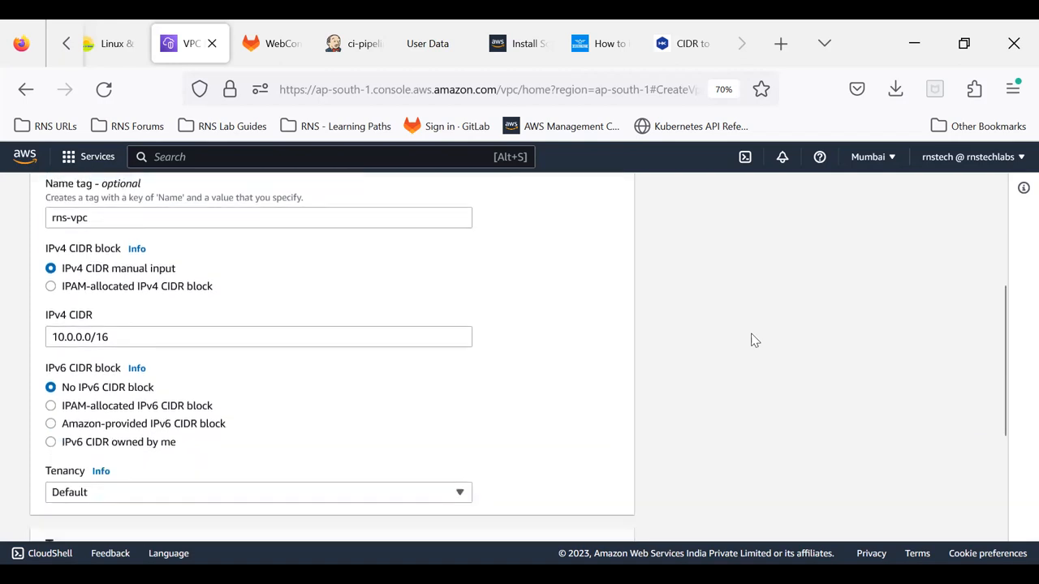
scroll(752, 339, down, 1)
scroll(752, 340, up, 3)
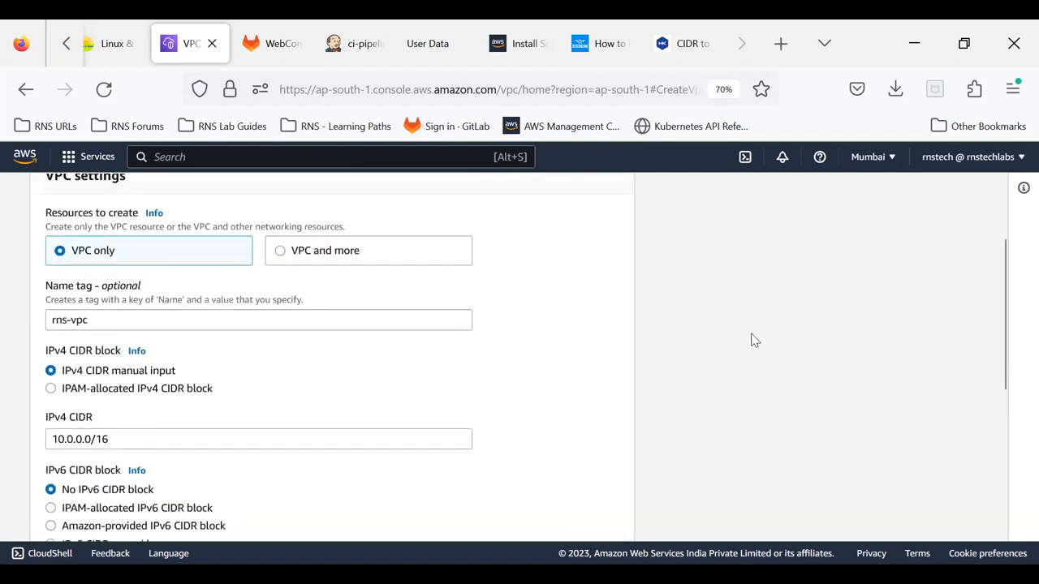
scroll(751, 339, up, 2)
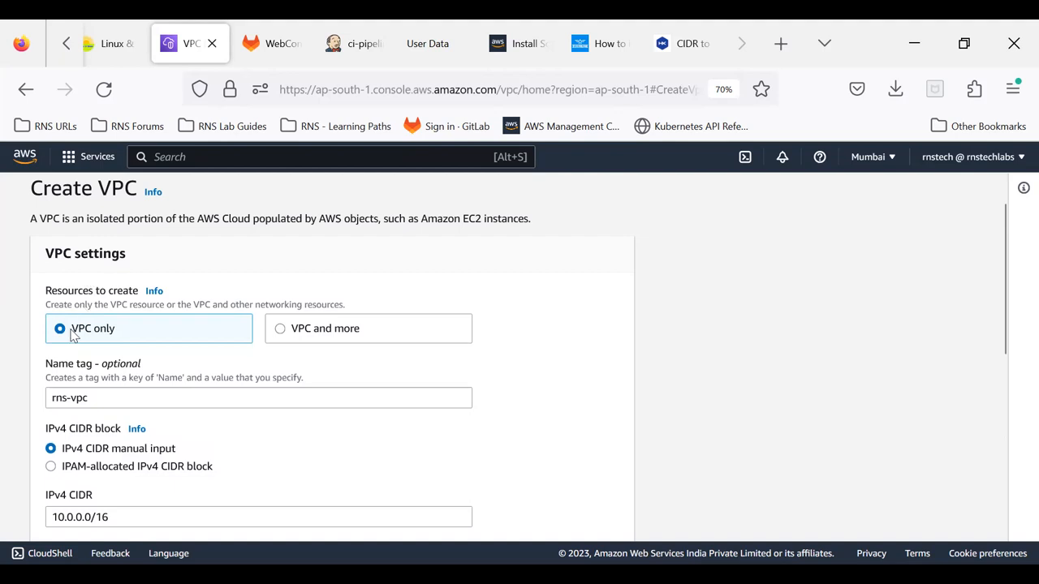
scroll(77, 386, down, 3)
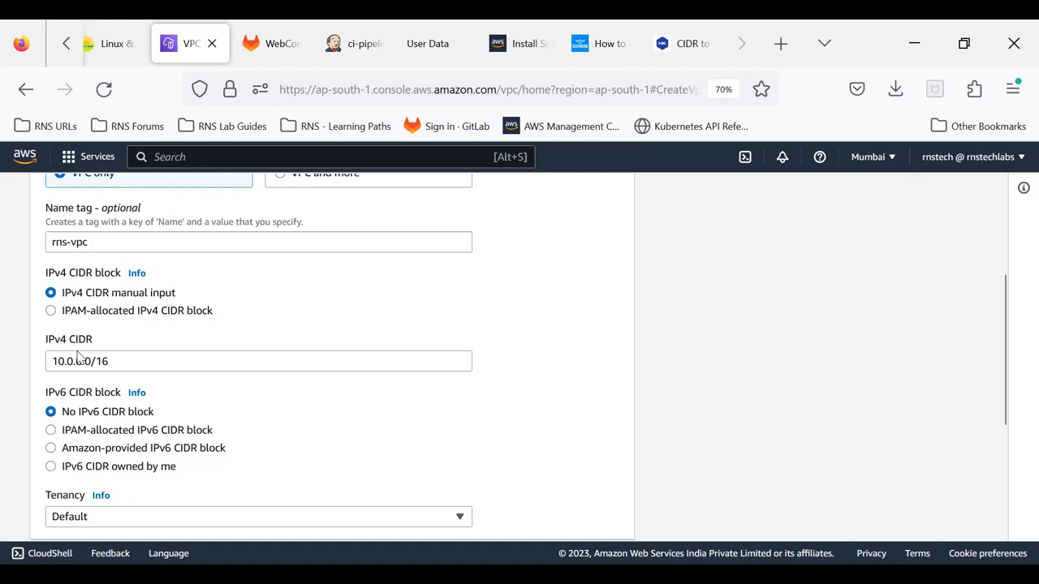
drag(118, 362, 8, 376)
click(658, 389)
scroll(658, 390, down, 3)
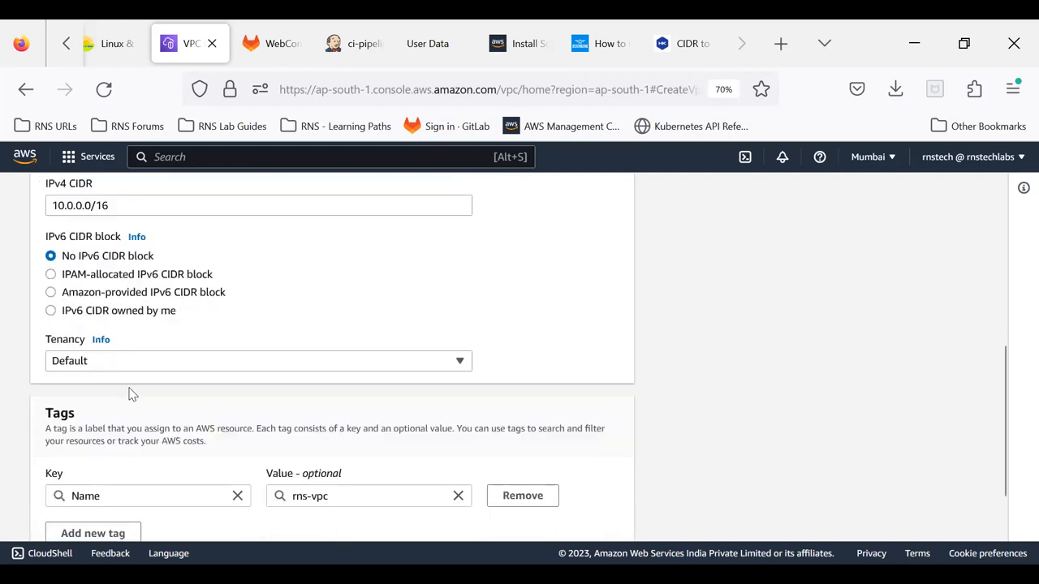
Step: Create the rns-vpc VPC with the configured CIDR block, tenancy and Name tag
scroll(115, 365, down, 2)
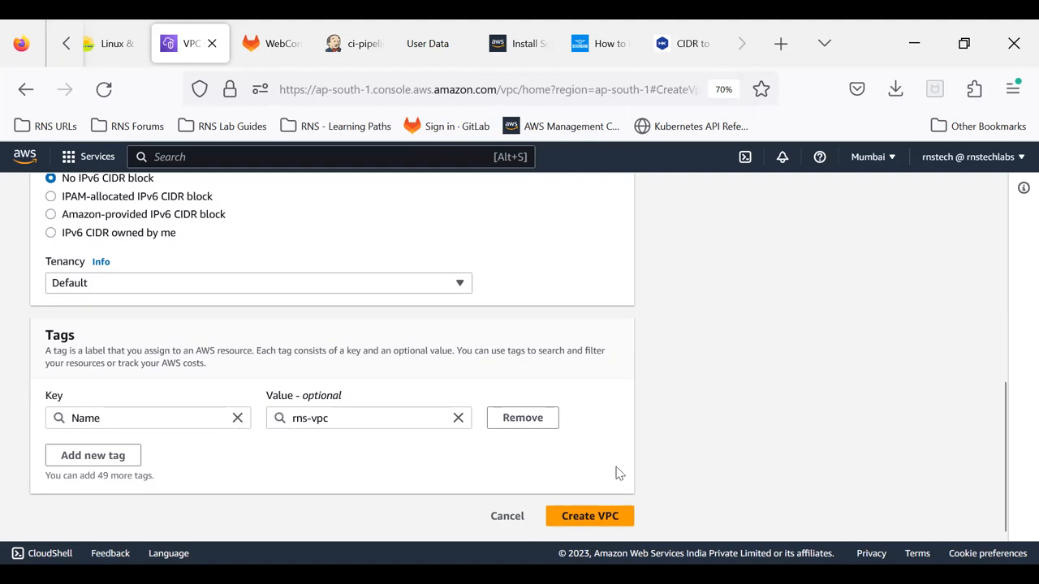
click(577, 522)
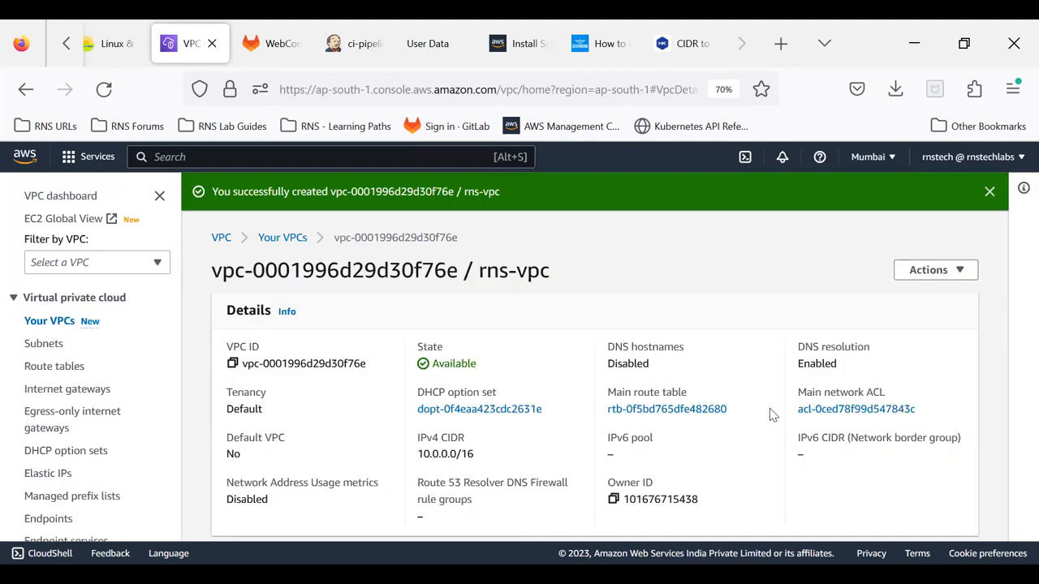
Step: Review the rns-vpc details, covering its default VPC status, IPv4 CIDR, owner ID, DNS hostnames and DNS resolution
scroll(773, 415, down, 1)
scroll(773, 415, down, 1)
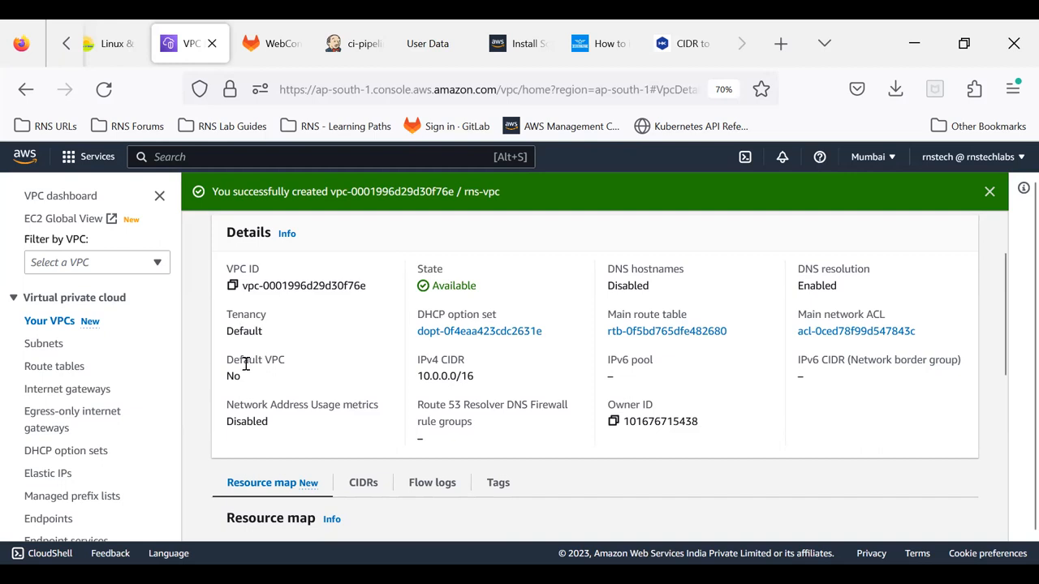
drag(226, 362, 284, 366)
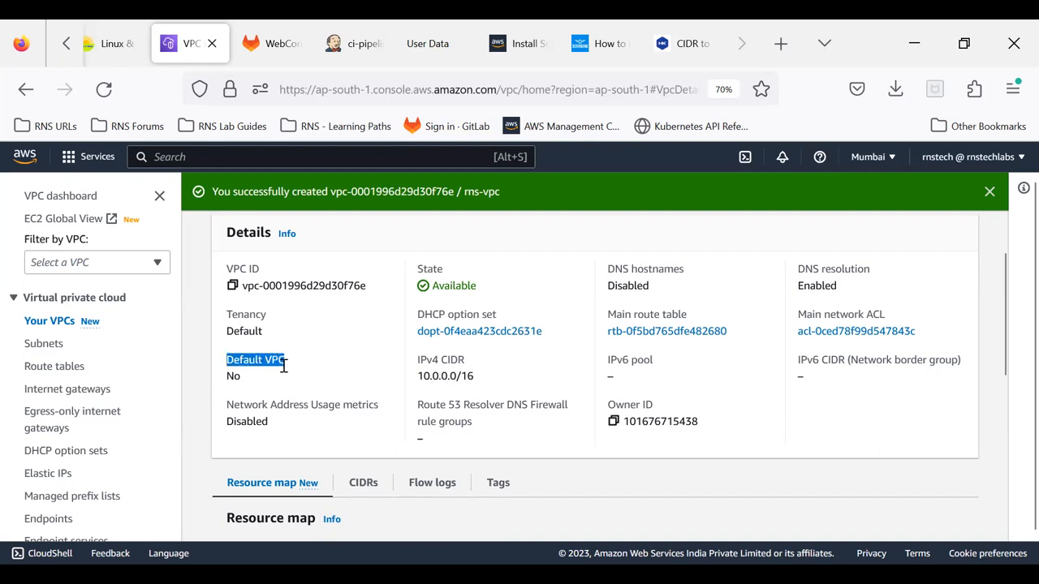
click(293, 378)
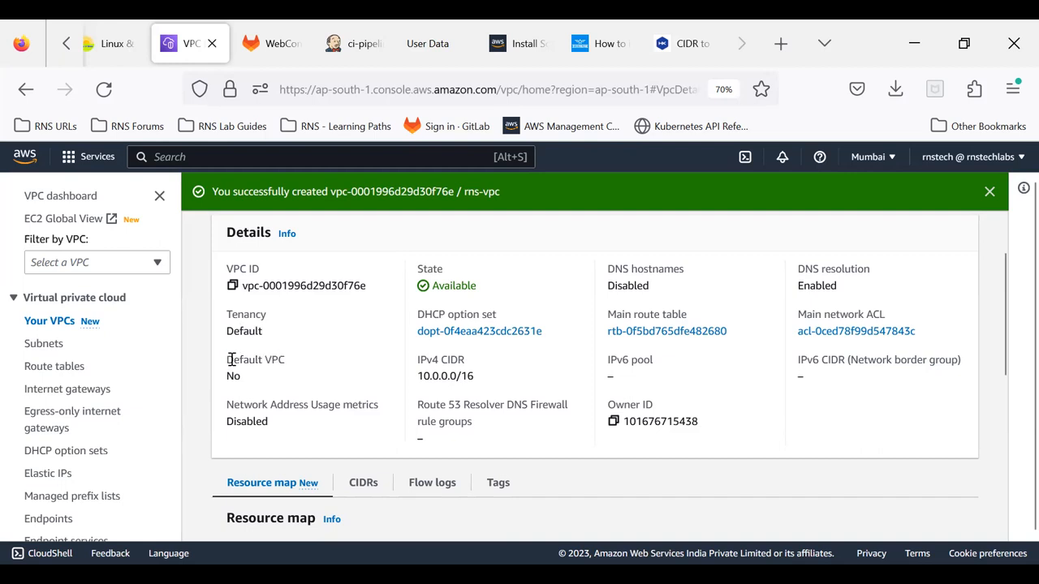
drag(231, 359, 285, 411)
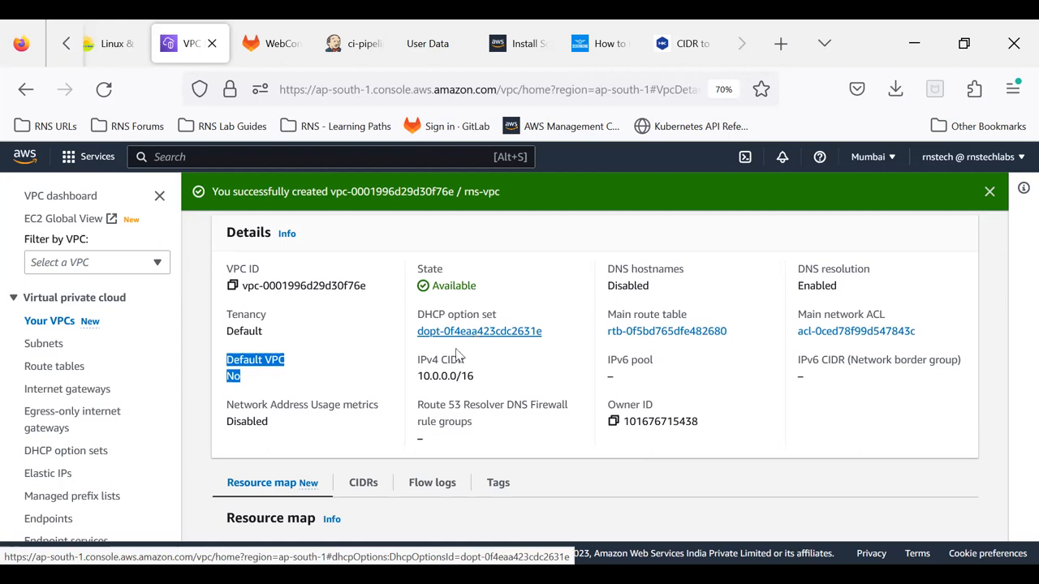
drag(419, 377, 479, 382)
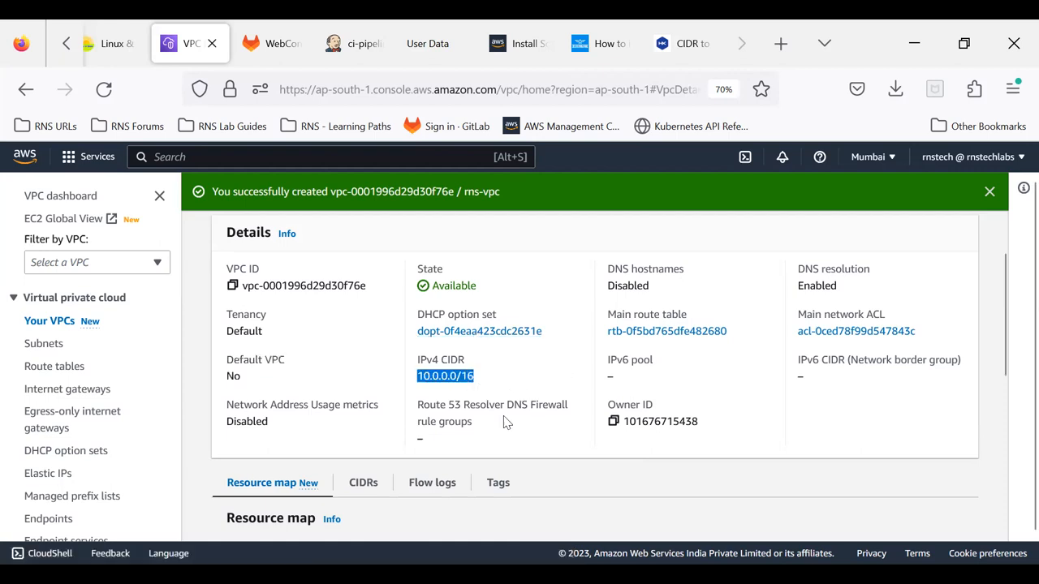
double_click(688, 422)
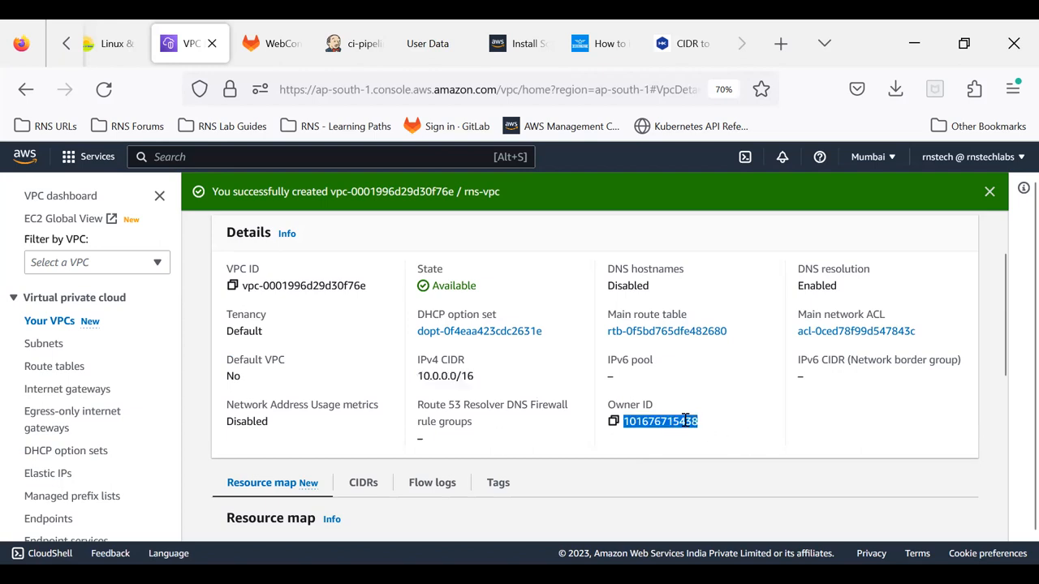
click(614, 380)
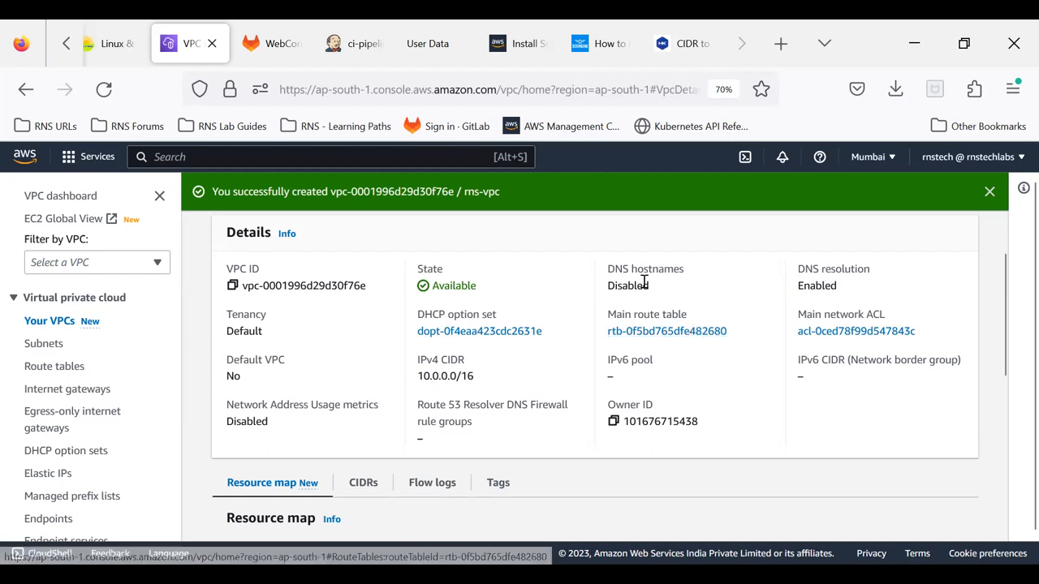
drag(609, 269, 665, 295)
click(666, 296)
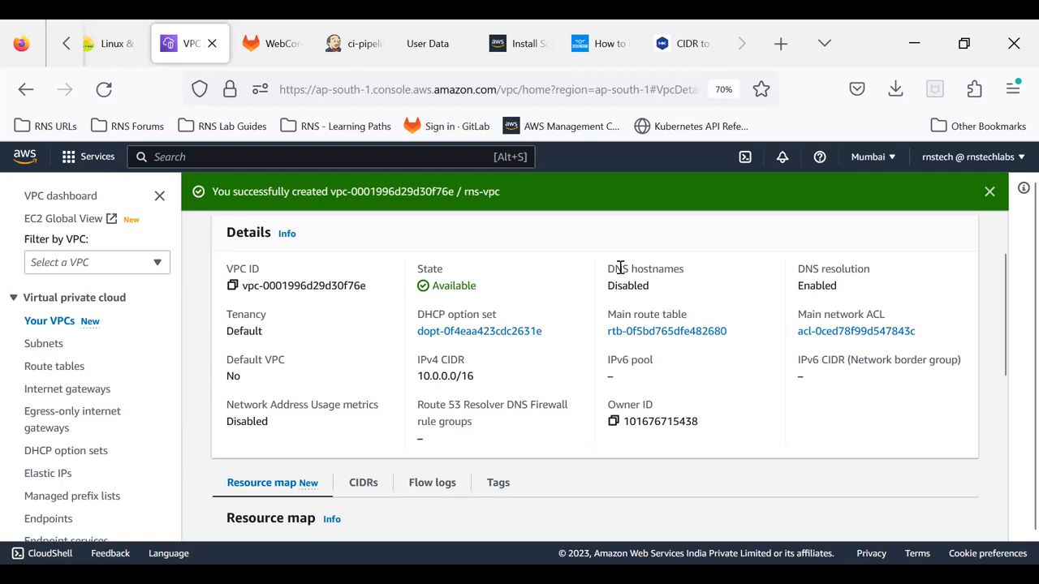
drag(804, 285, 832, 298)
click(910, 444)
Step: Examine the resource map of rns-vpc and its list of associated CIDRs
scroll(459, 390, down, 3)
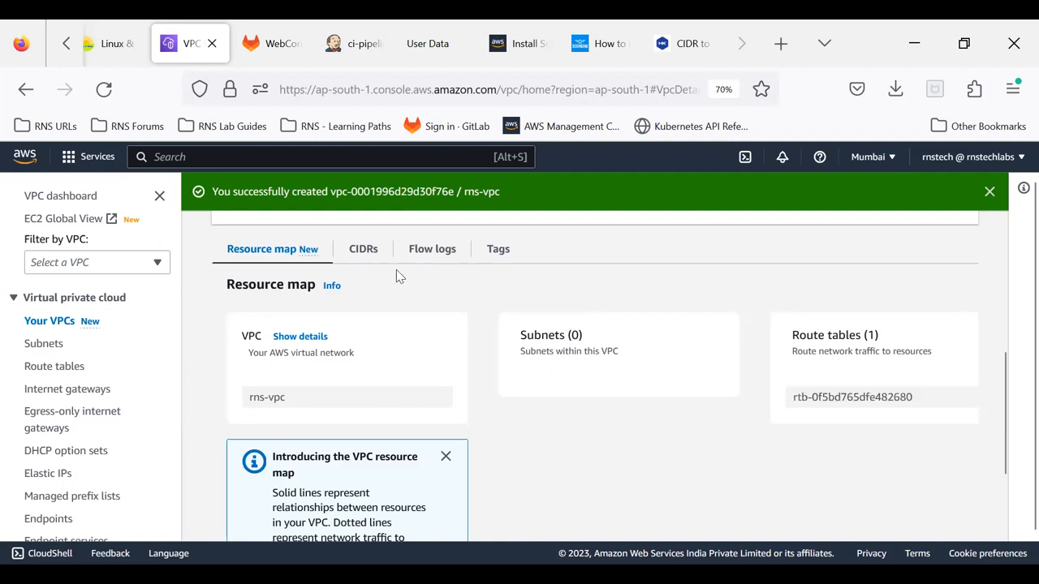
click(365, 252)
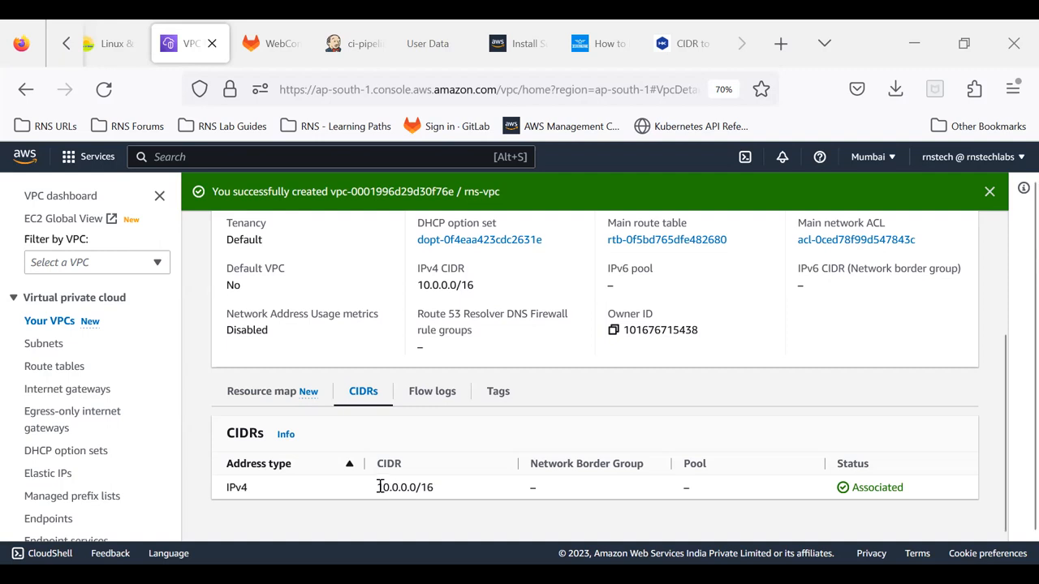
drag(379, 487, 445, 491)
Step: Open the CIDR blocks of rns-vpc for editing
scroll(446, 491, up, 3)
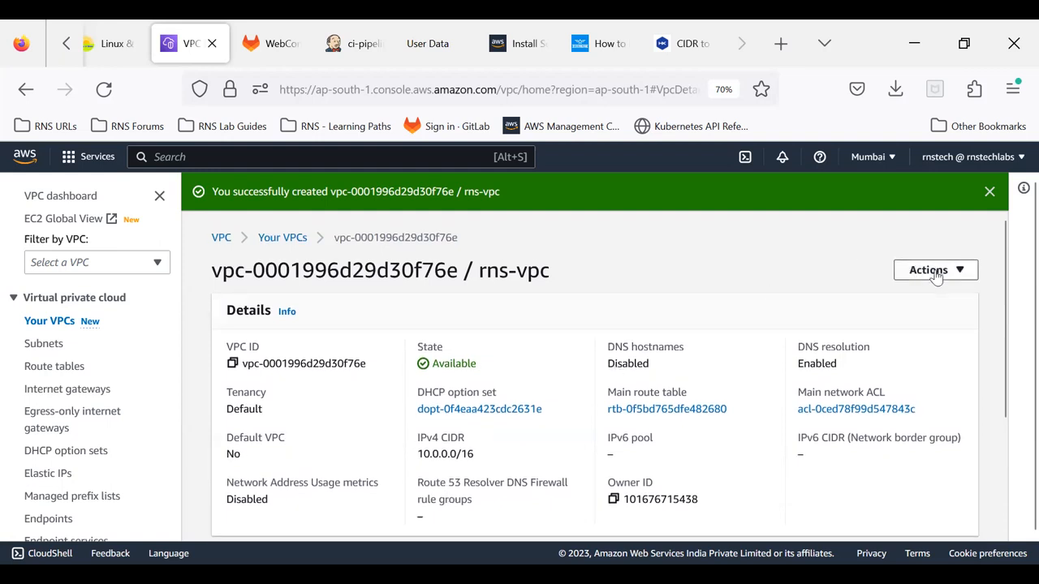
click(933, 271)
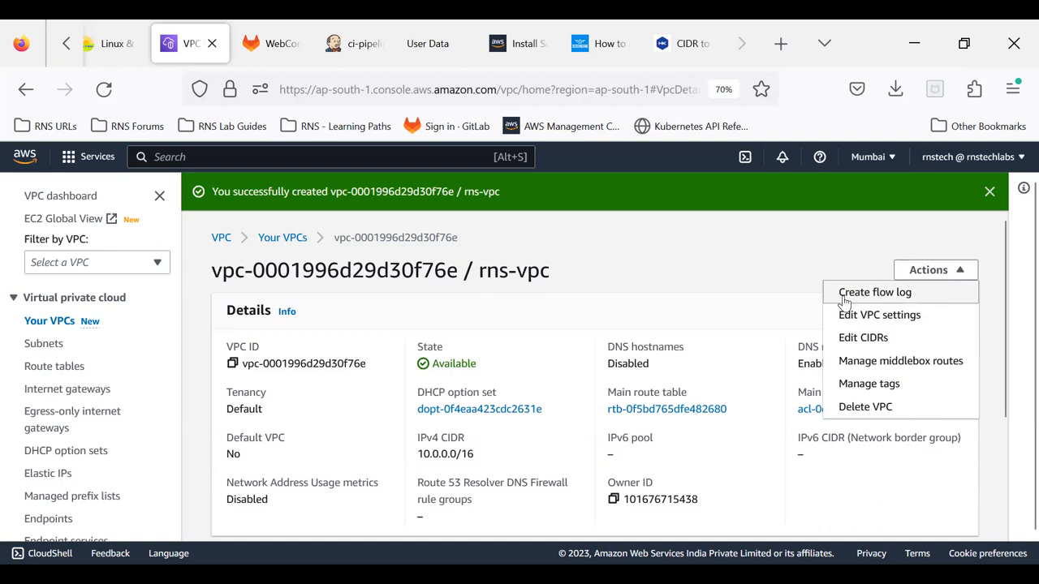
click(863, 339)
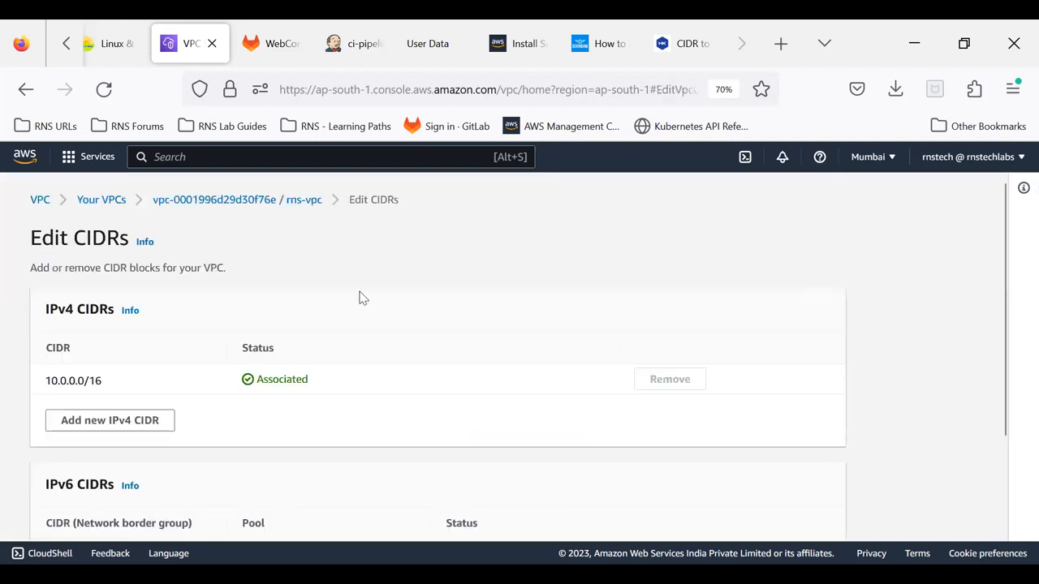
scroll(361, 298, down, 2)
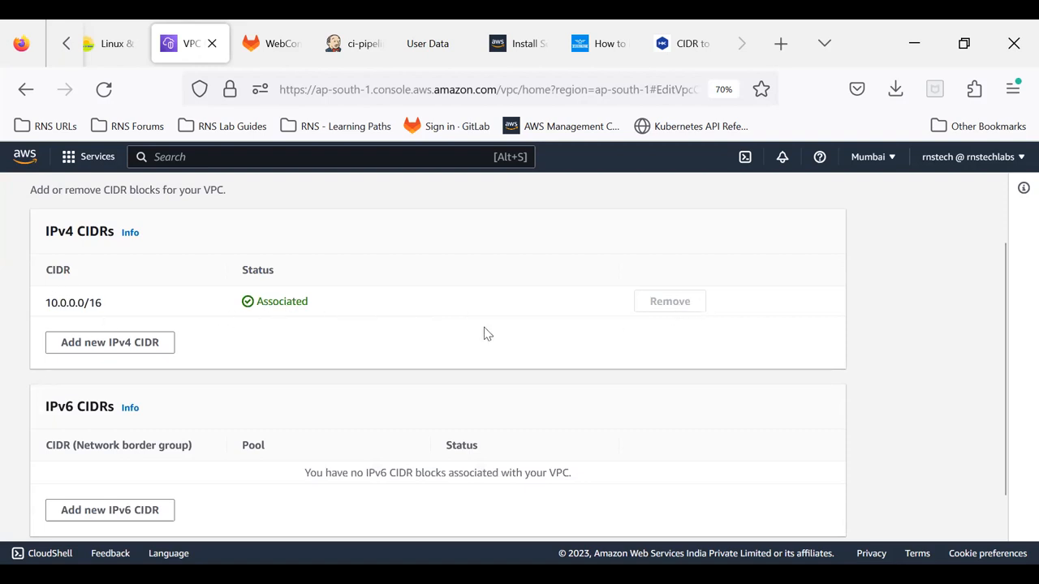
Step: Try to add 10.0.0.0/15 to rns-vpc as a manually entered additional IPv4 CIDR, and read the response
click(69, 347)
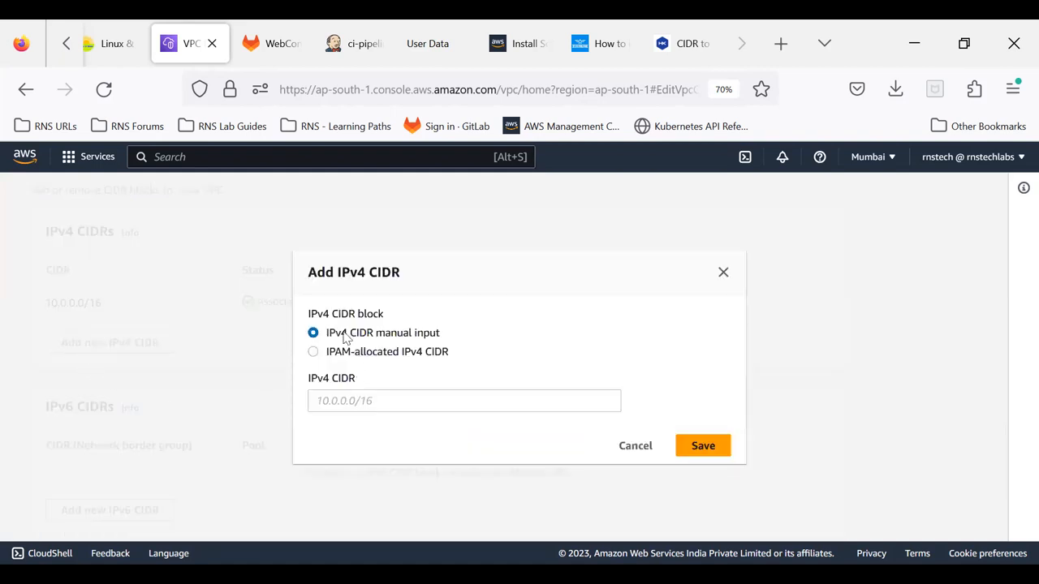
click(332, 402)
text(100)
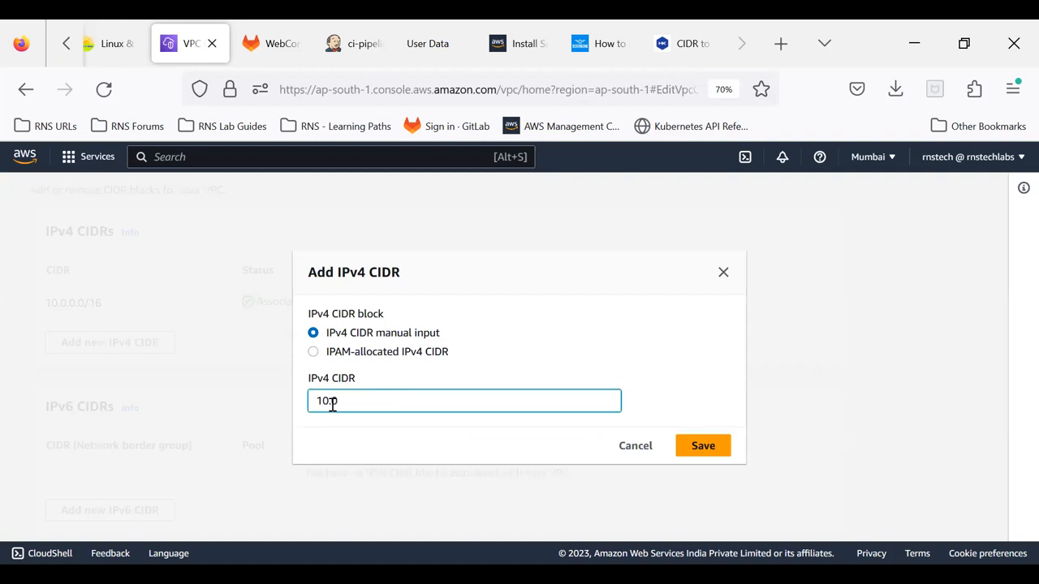
text(.0.0.0/15)
click(714, 450)
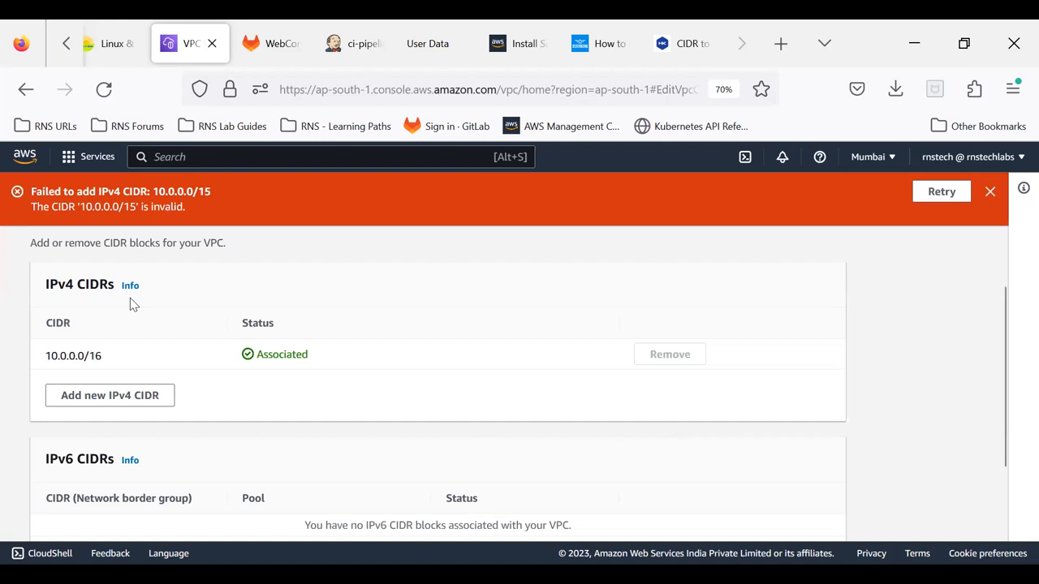
drag(80, 206, 188, 208)
click(187, 208)
Step: Try to add 10.0.0.0/16 as an additional IPv4 CIDR and compare it with the VPC's existing IPv4 block
click(107, 395)
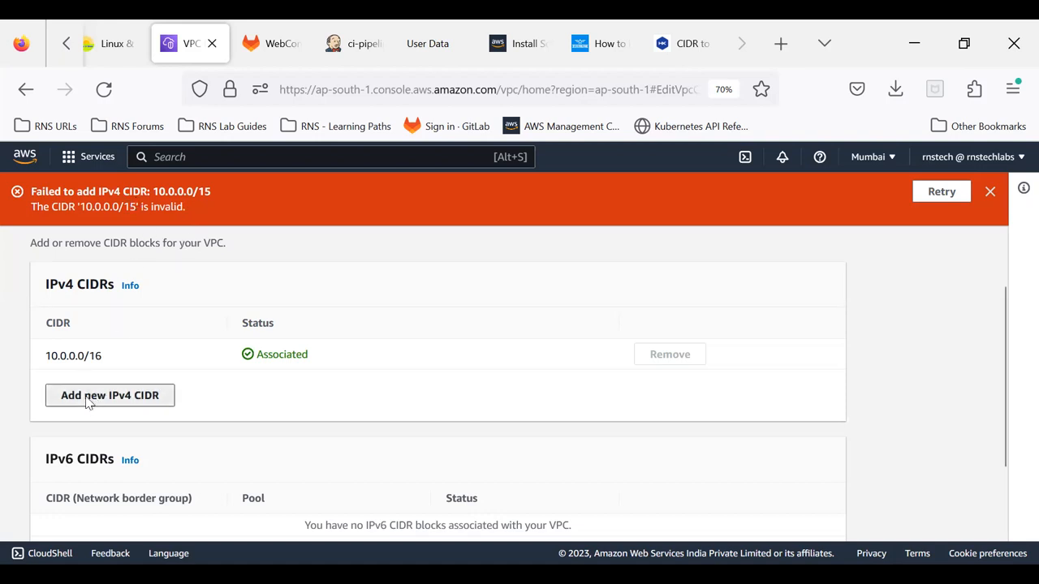
click(410, 400)
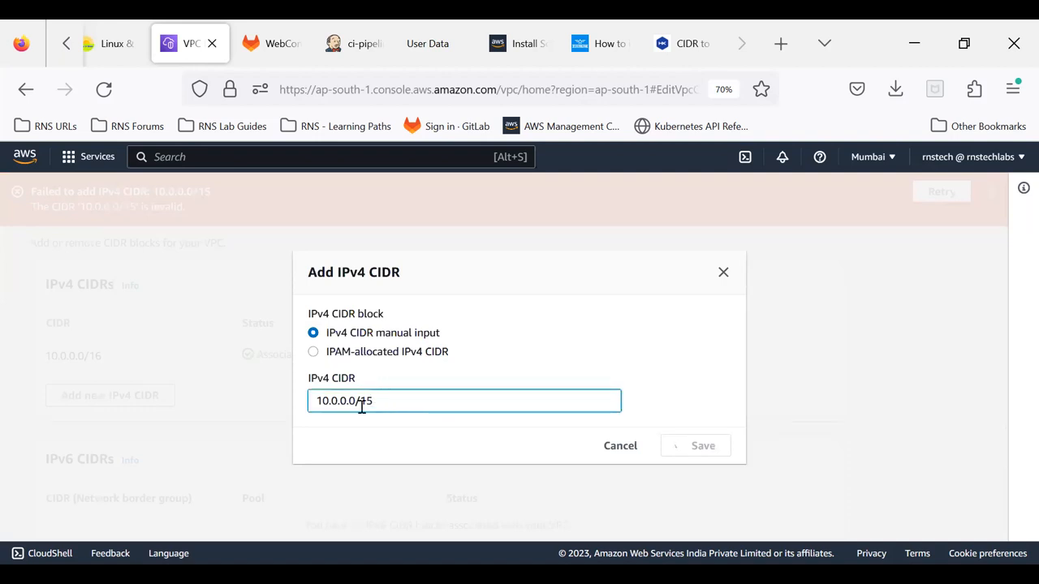
key(BackSpace)
text(6)
click(622, 449)
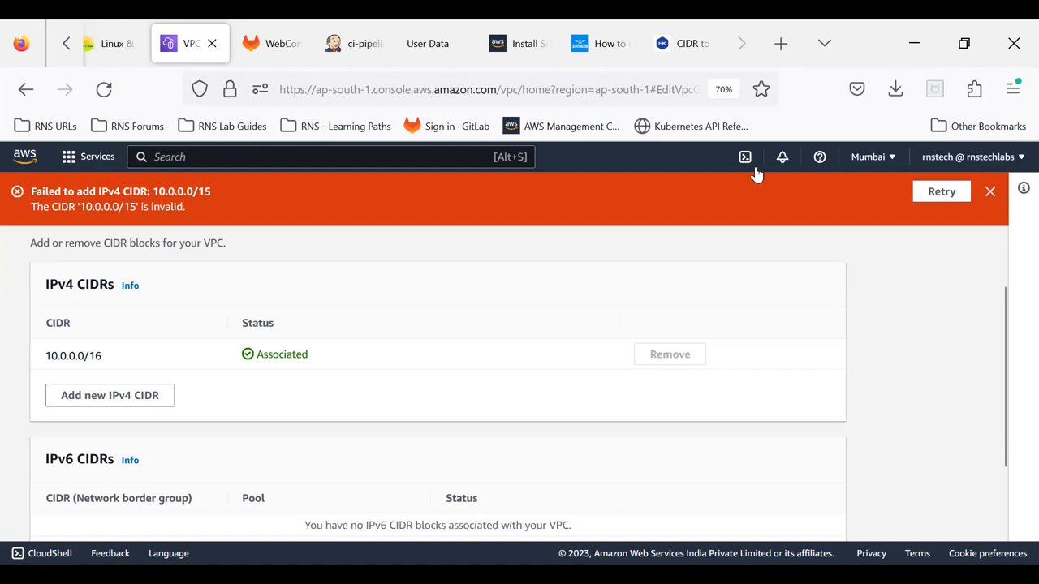
click(992, 192)
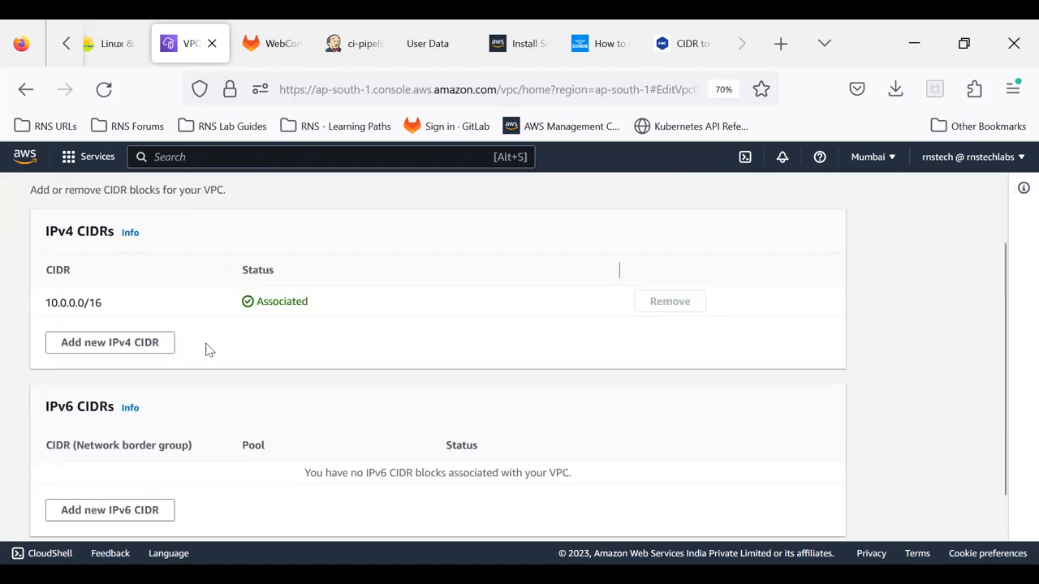
click(102, 345)
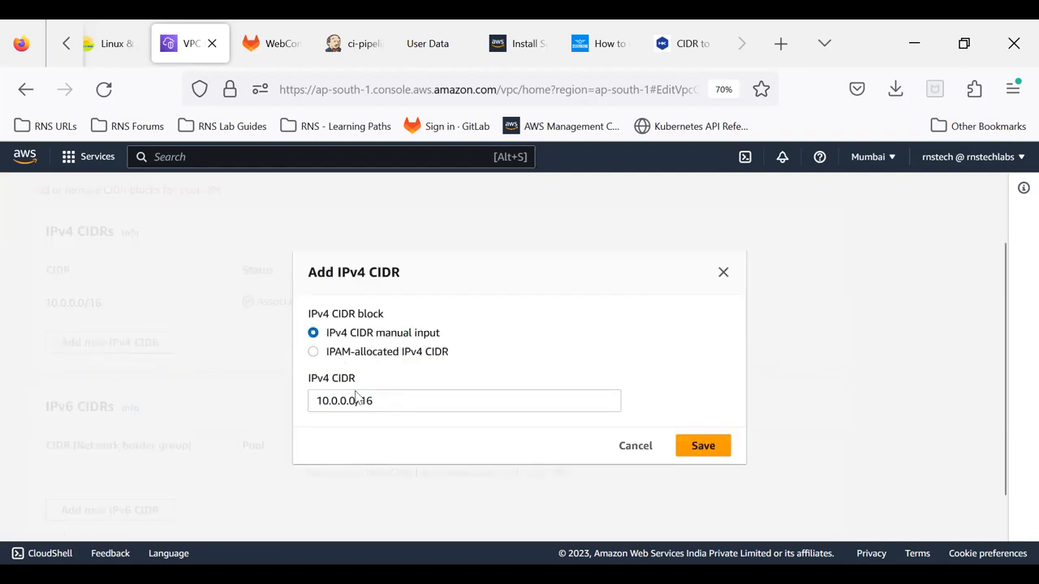
click(379, 403)
click(395, 448)
click(702, 446)
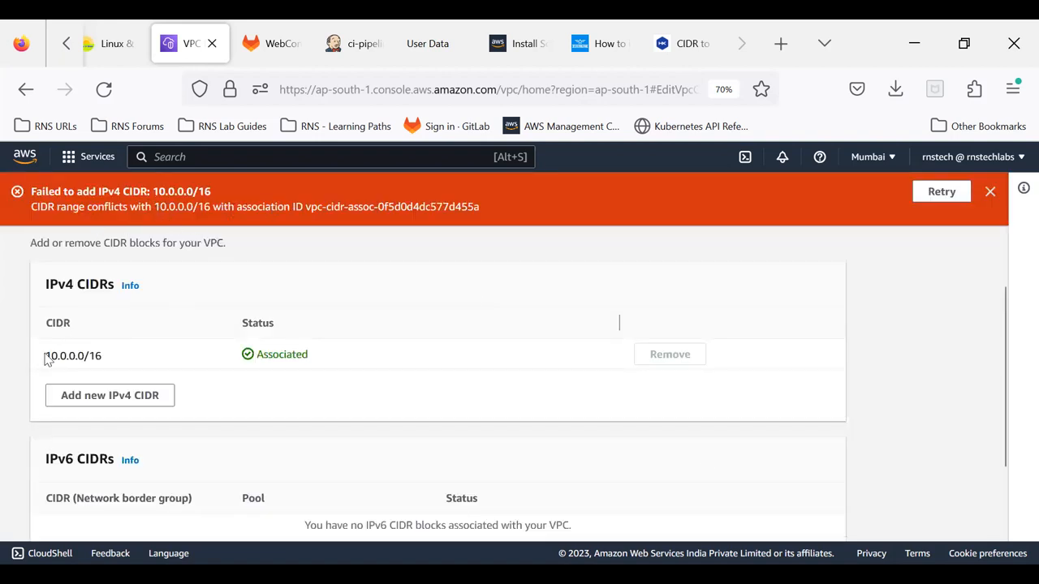
drag(45, 358, 114, 357)
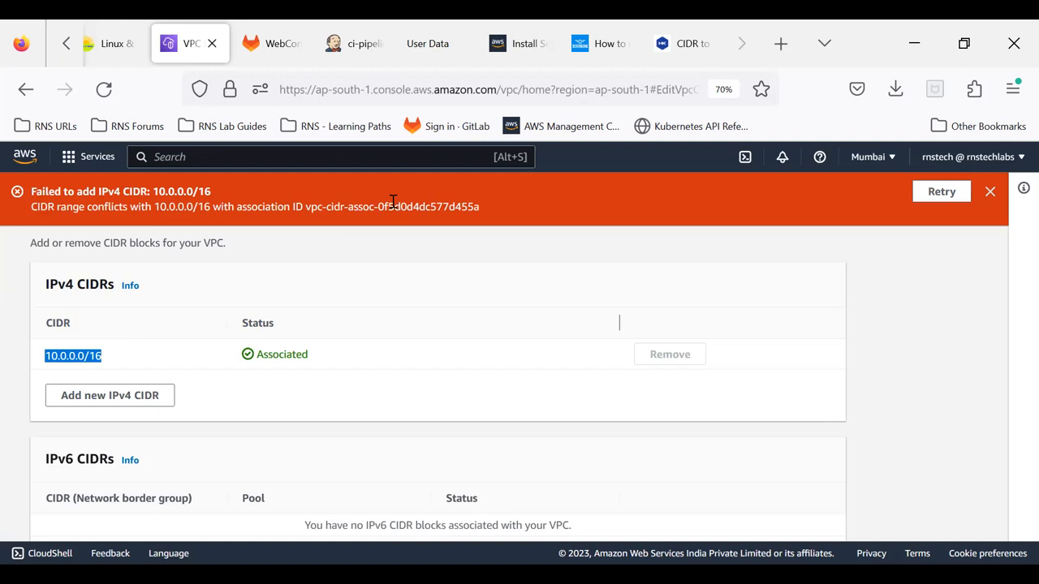
click(101, 398)
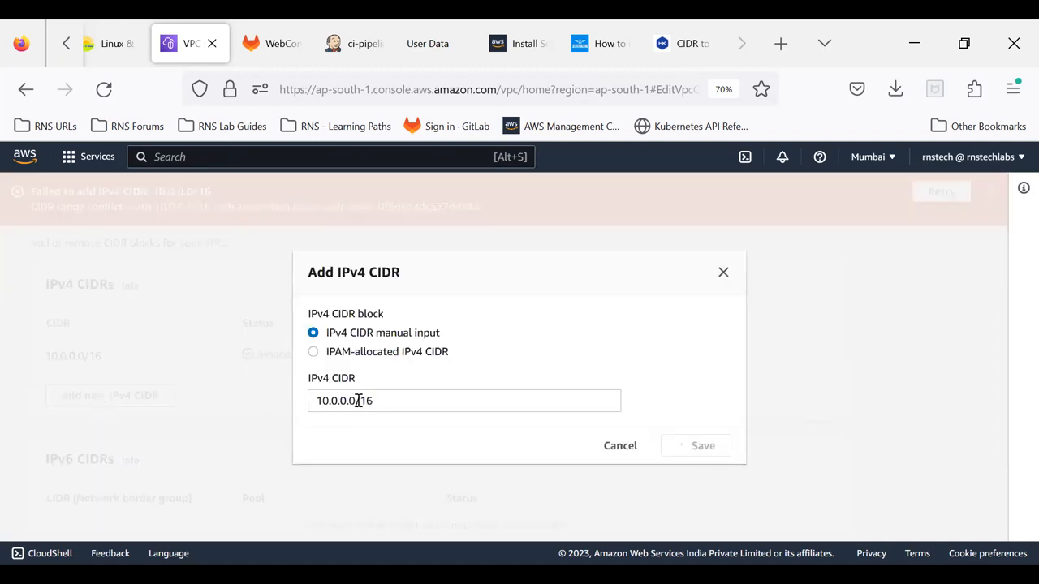
drag(358, 401, 376, 401)
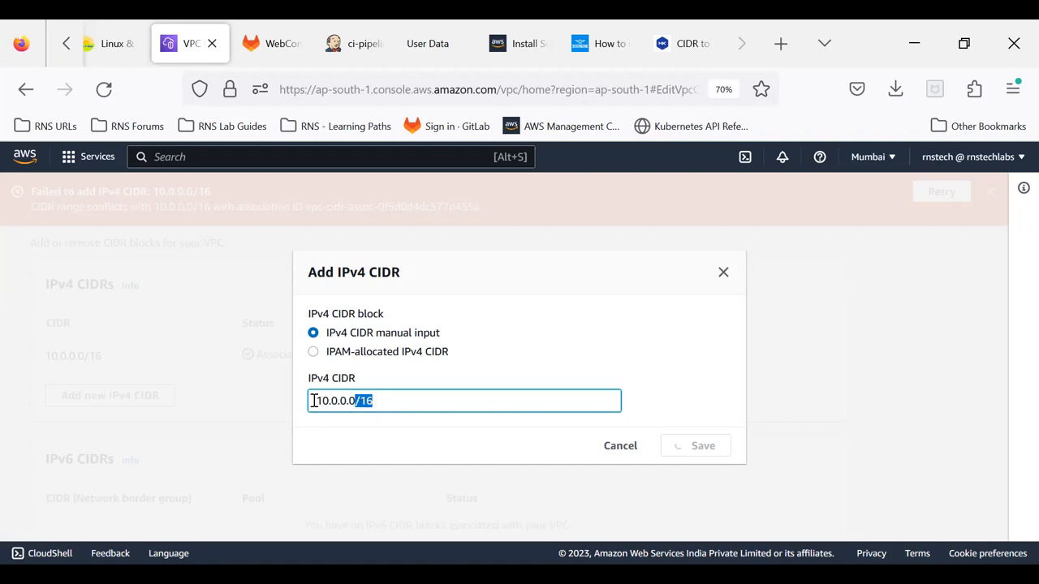
click(365, 436)
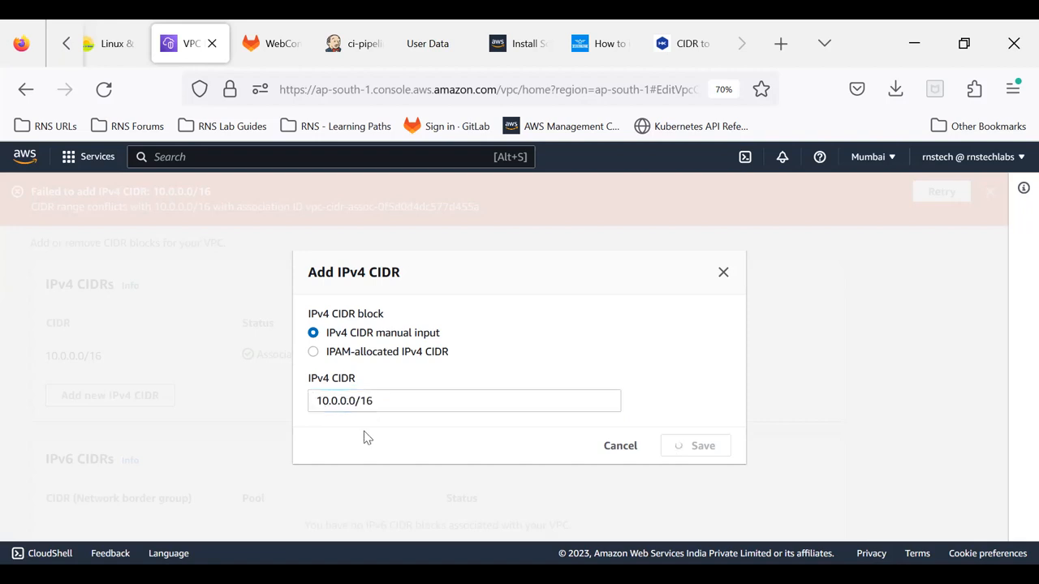
click(624, 447)
click(990, 192)
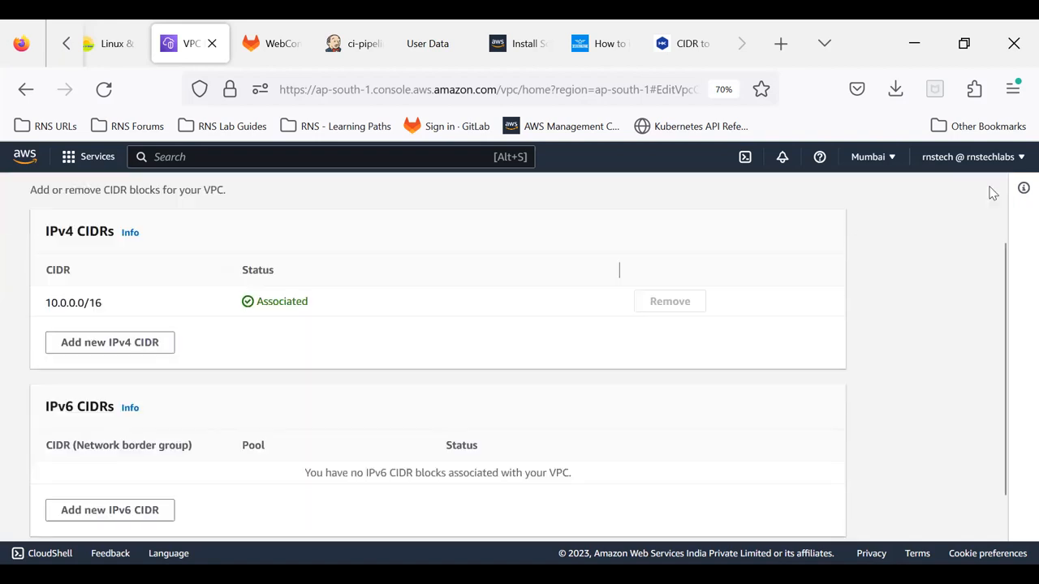
Step: Try to add 10.0.1.0/16 to rns-vpc as a manually entered IPv4 CIDR, read the response and dismiss it
click(87, 351)
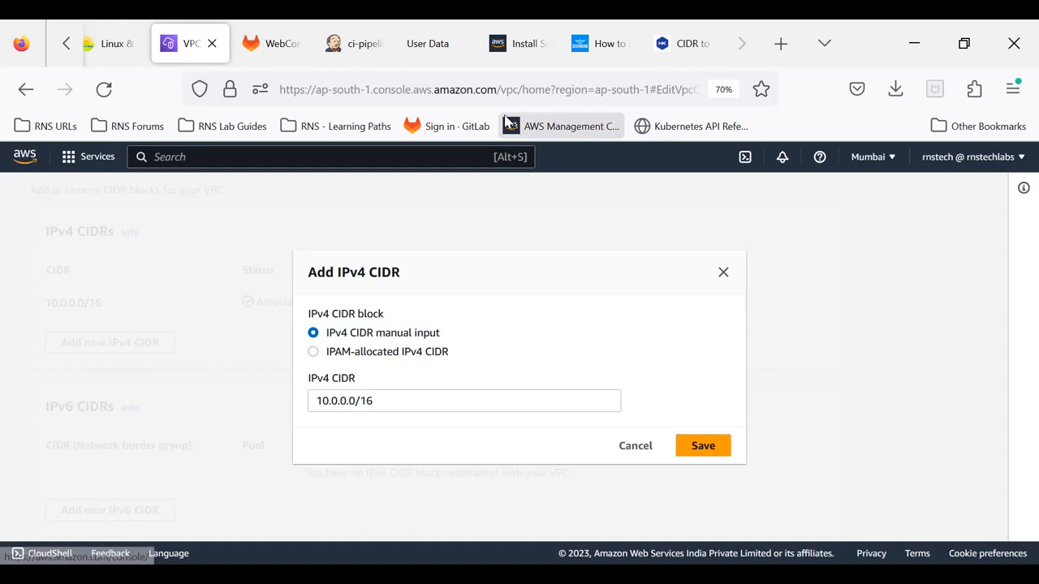
key(alt+Tab)
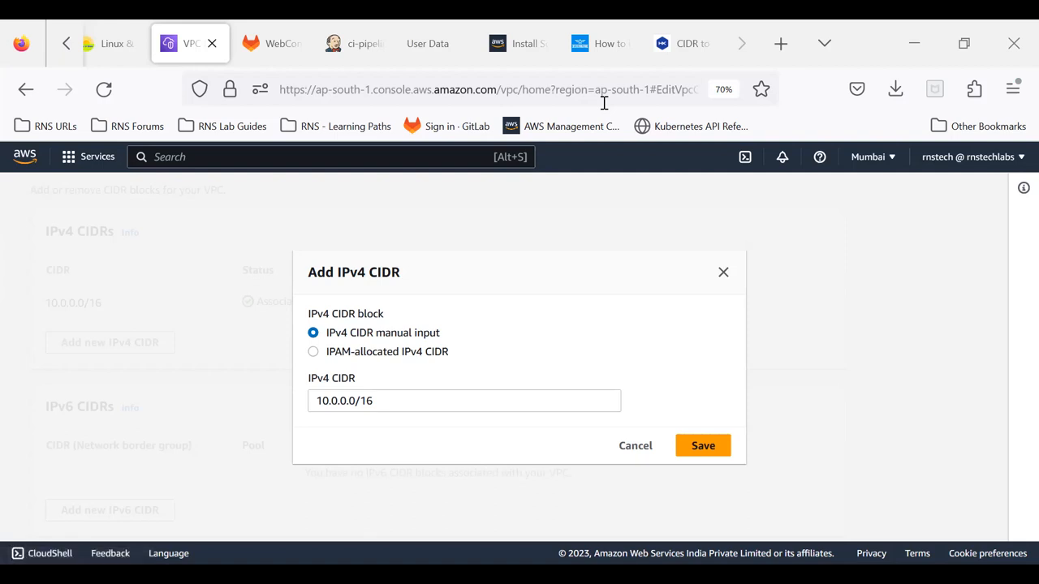
click(346, 401)
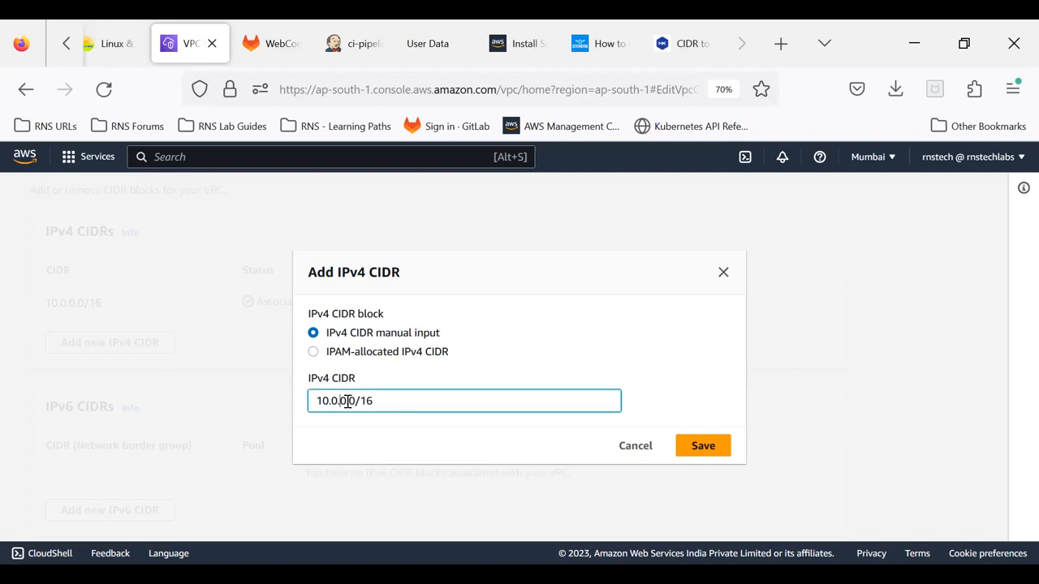
key(Delete)
text(1)
click(376, 438)
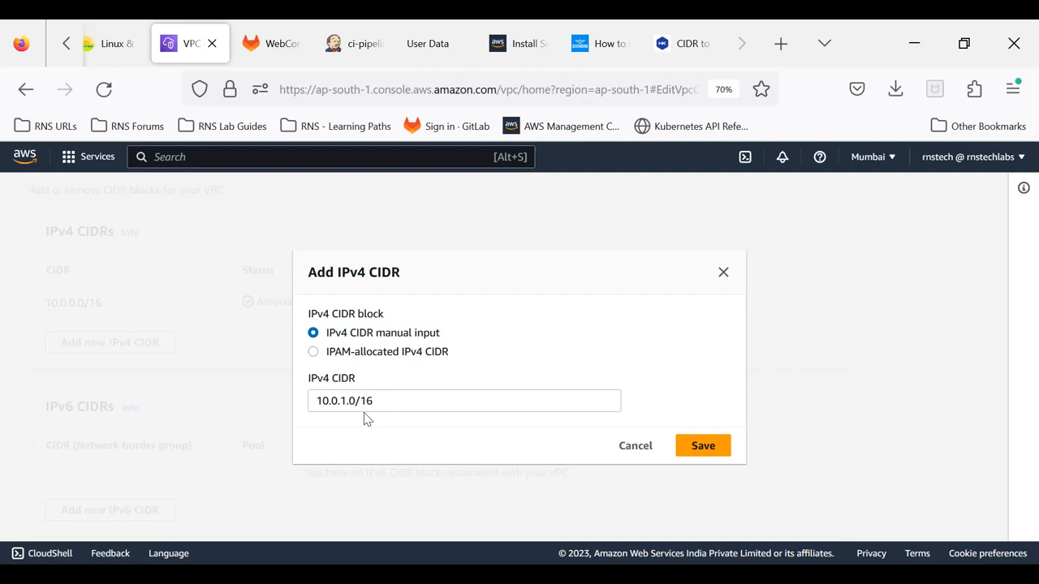
click(702, 447)
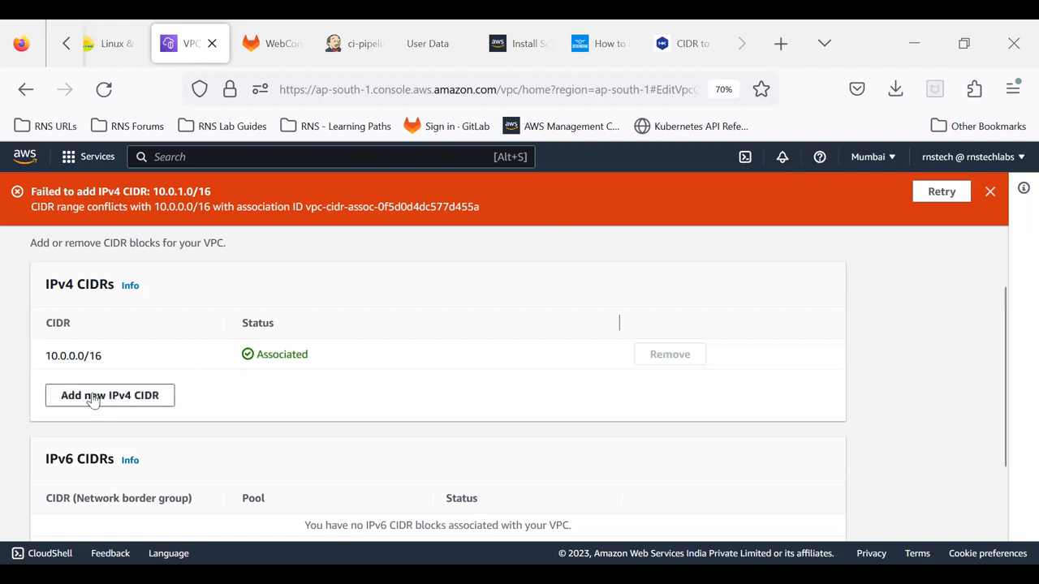
click(992, 193)
Step: Enter 10.1.0.0/16 as the manual IPv4 CIDR for a new block and cancel the dialog
click(136, 347)
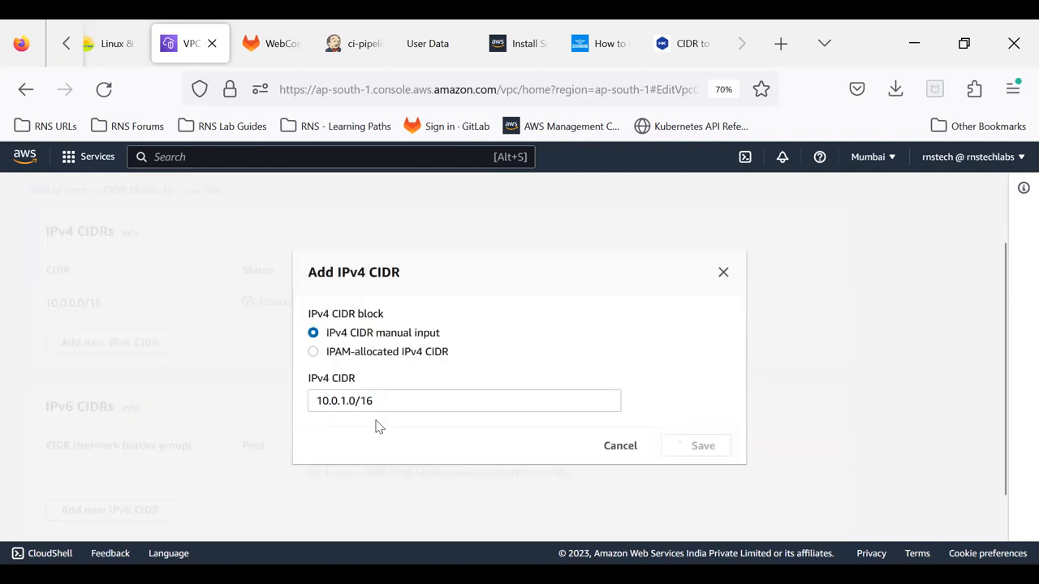
double_click(344, 401)
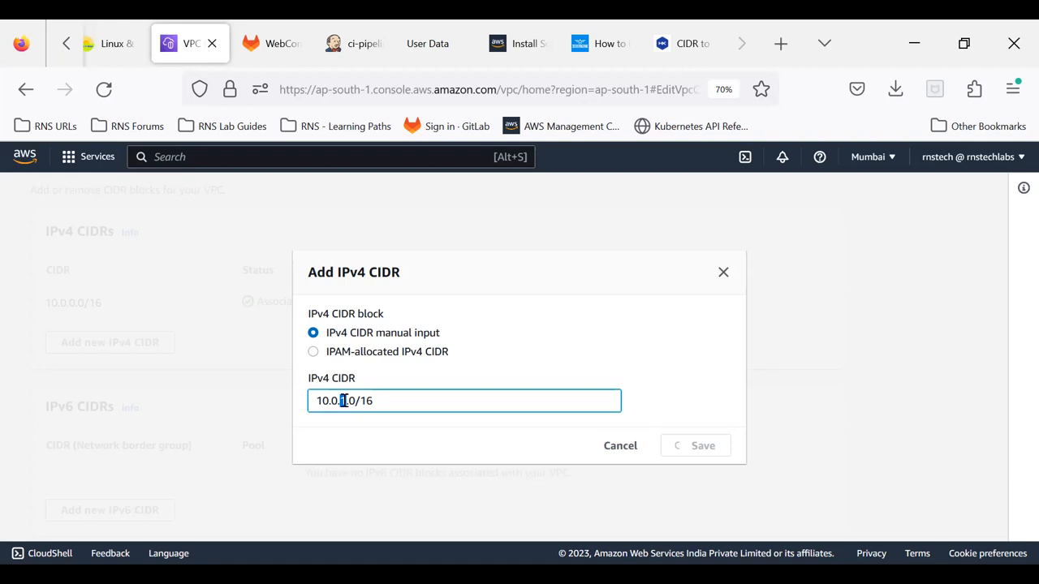
text(1)
key(BackSpace)
text(0)
key(BackSpace)
text(1)
click(683, 448)
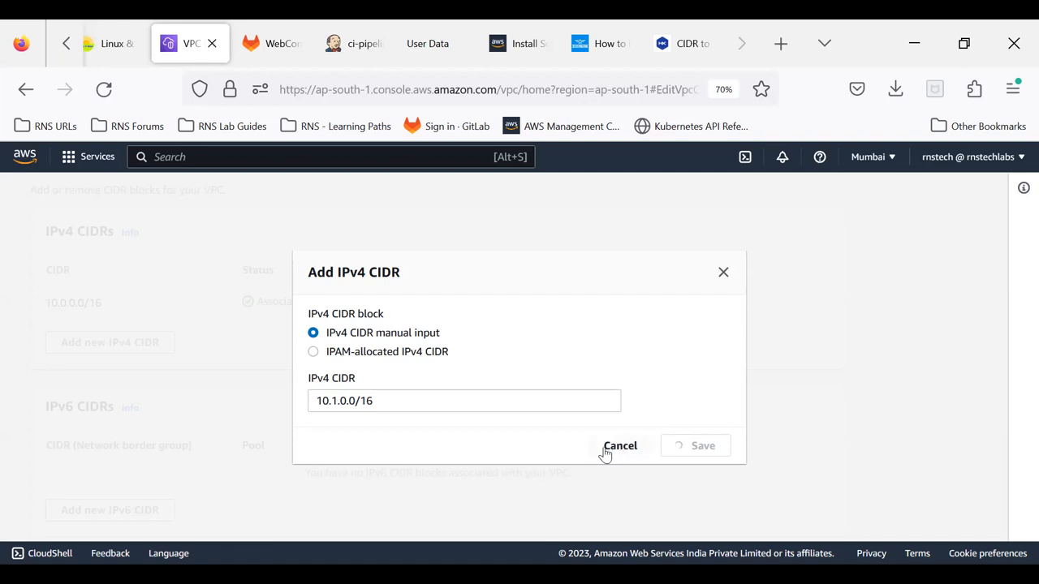
drag(431, 399, 290, 398)
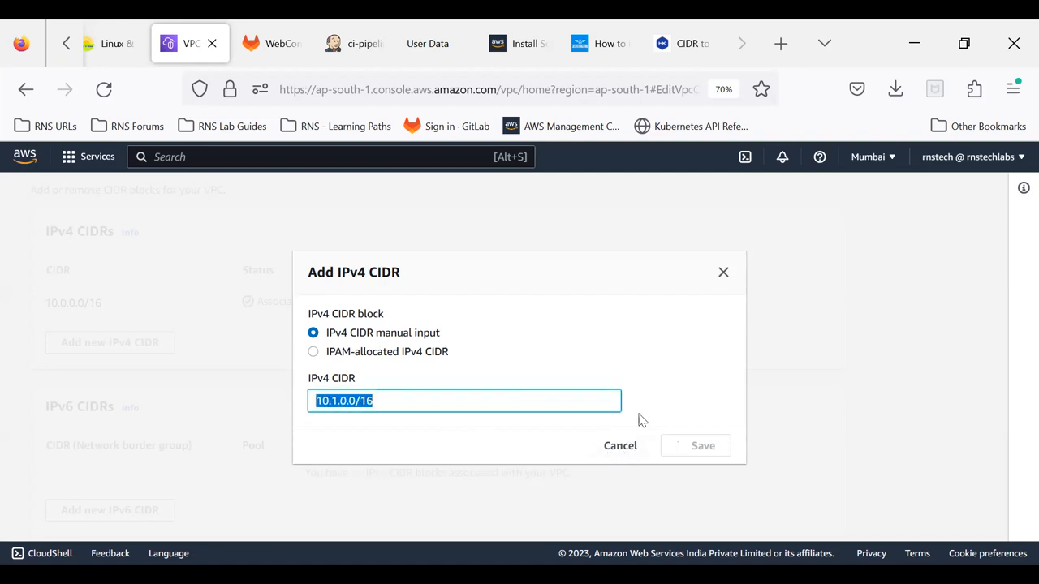
click(630, 451)
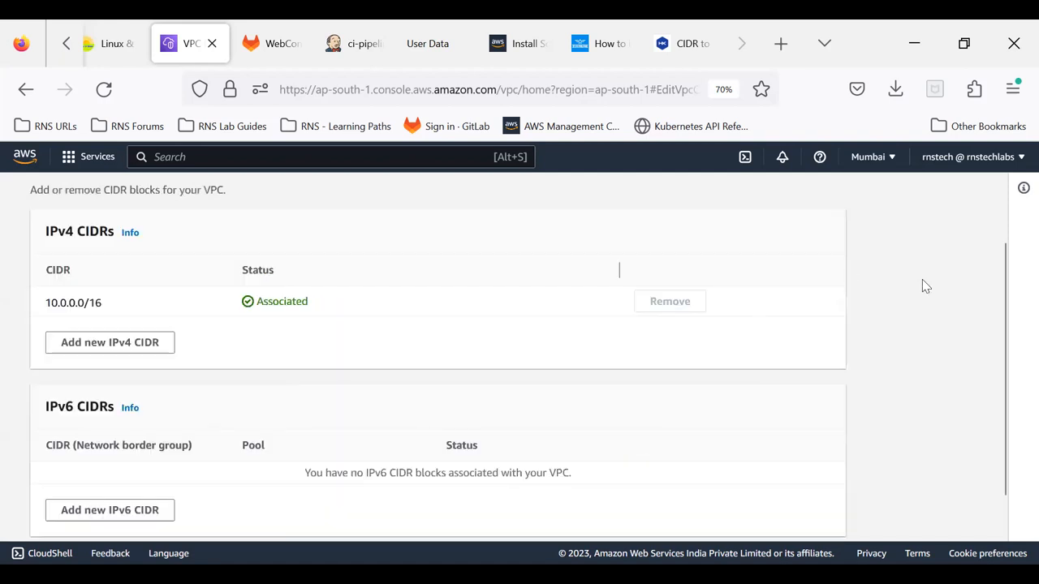
Step: Add 10.1.0.0/16 as an additional IPv4 CIDR of rns-vpc and compare it with the 10.0.0.0/16 block
scroll(926, 285, up, 2)
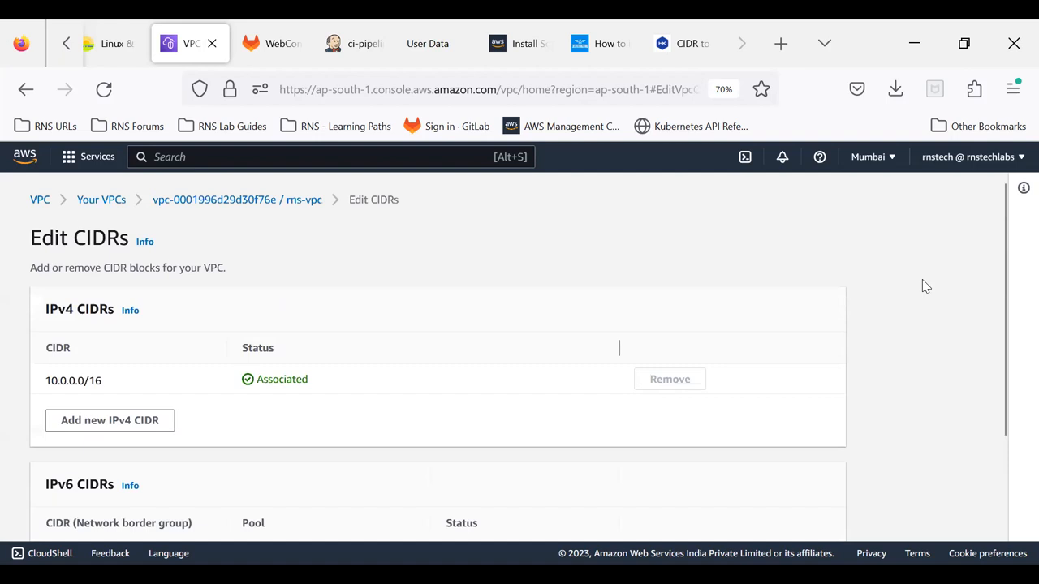
click(130, 424)
drag(385, 404, 311, 398)
click(357, 401)
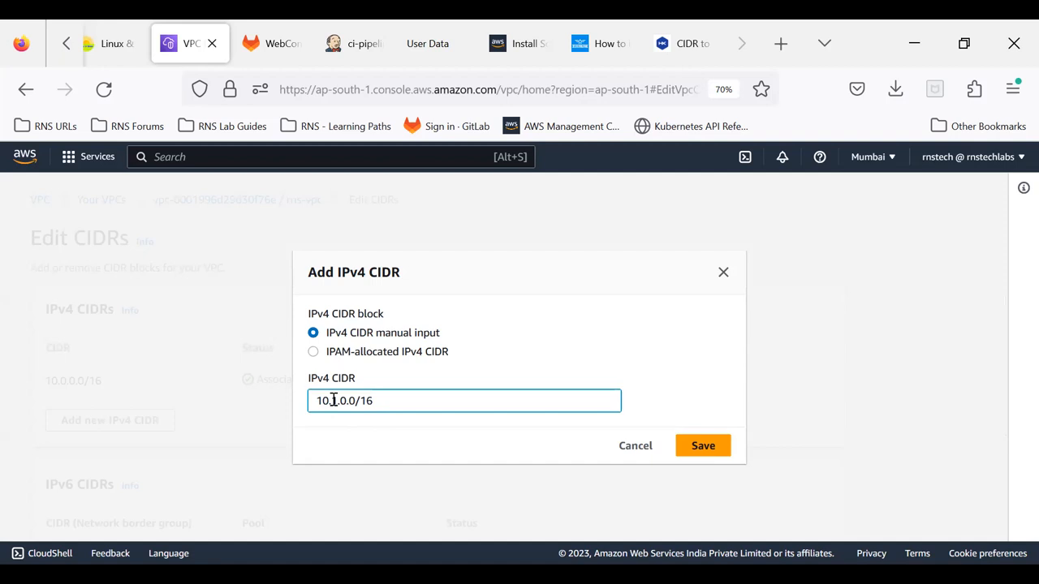
click(703, 446)
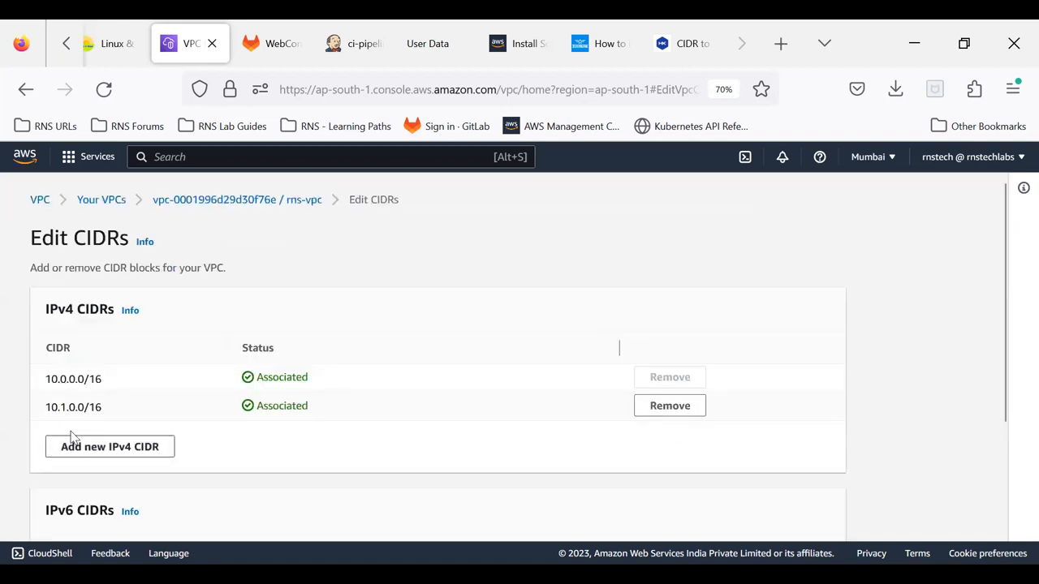
drag(46, 407, 110, 414)
click(115, 414)
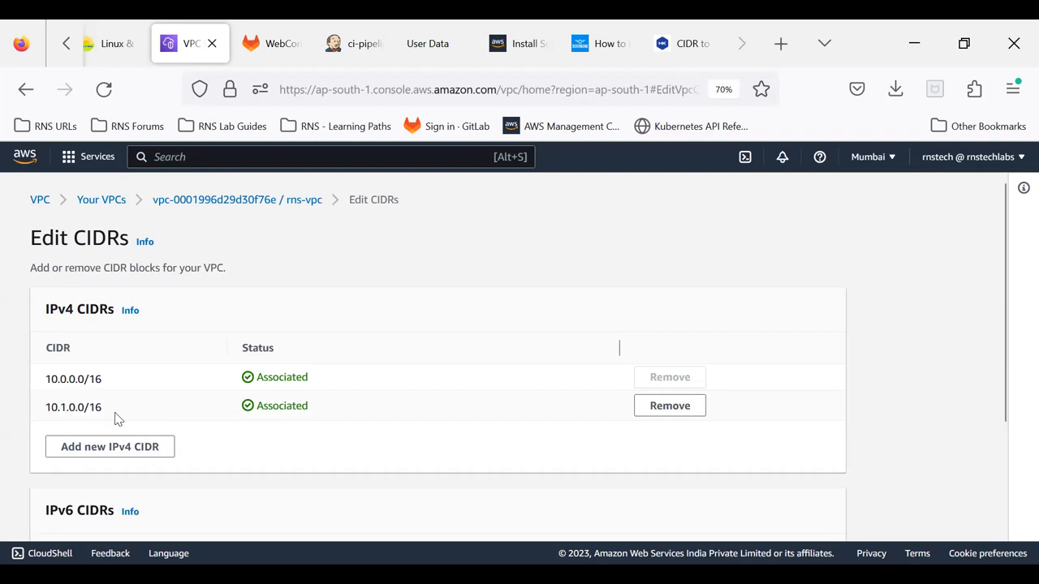
drag(66, 378, 46, 378)
drag(66, 408, 44, 414)
Step: Add 10.2.0.0/16 as another manually entered IPv4 CIDR of rns-vpc
click(101, 448)
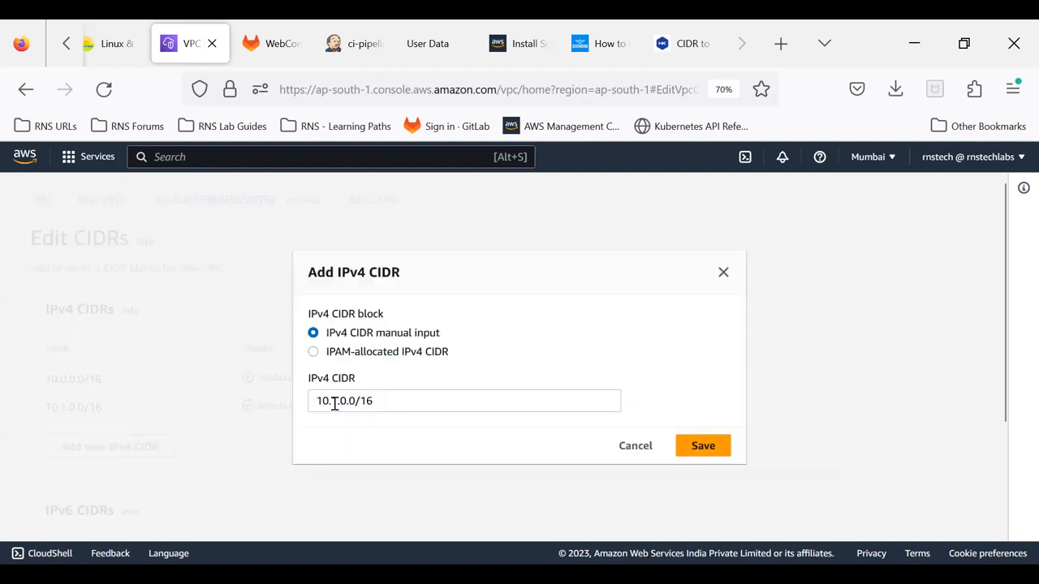
click(338, 401)
key(BackSpace)
text(2)
click(696, 448)
Step: Add 10.3.0.0/16 as another manually entered IPv4 CIDR of rns-vpc
click(118, 475)
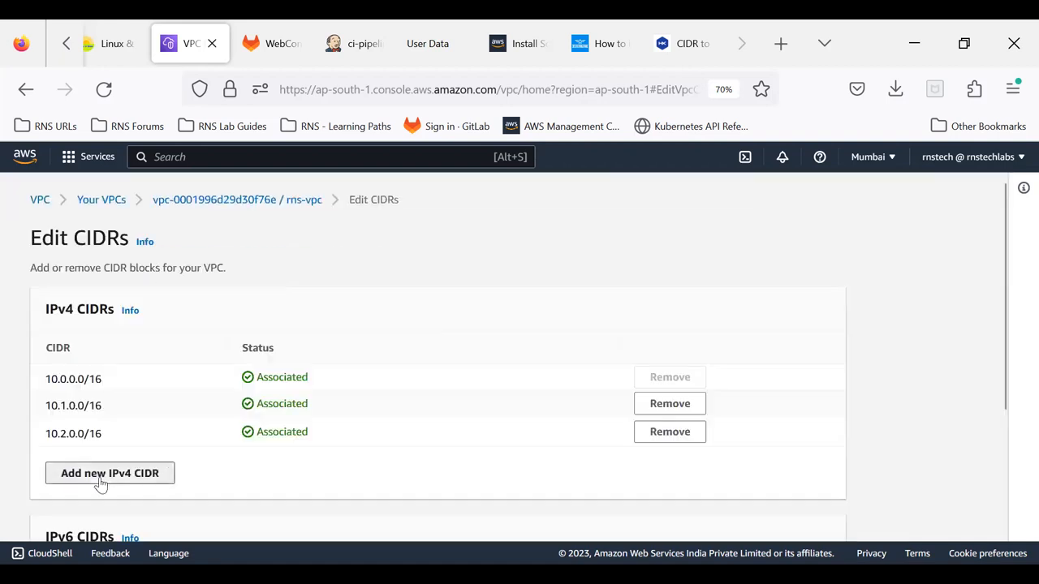
click(340, 402)
key(BackSpace)
text(3)
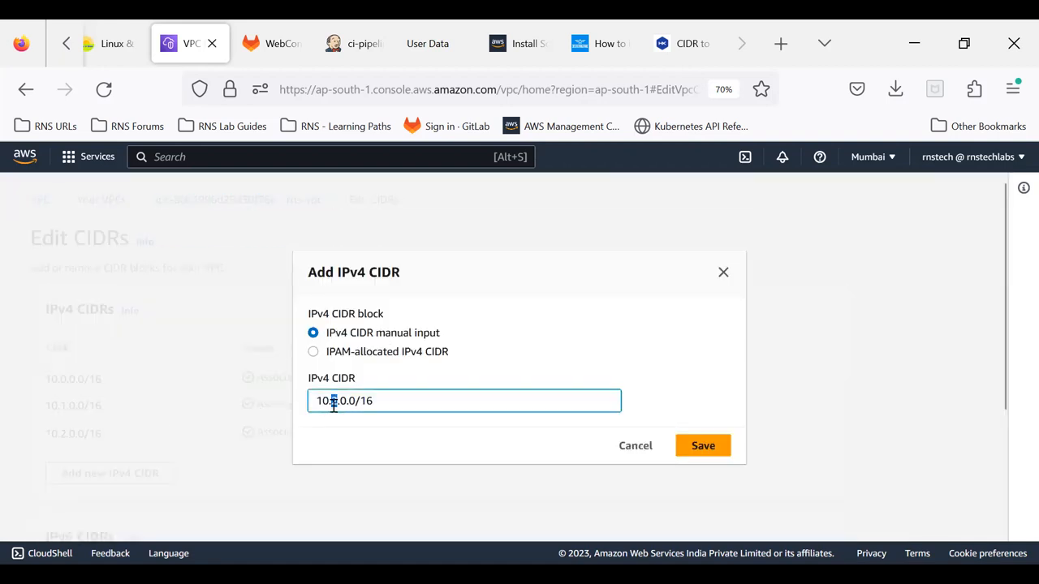
click(701, 451)
Step: Add 10.4.0.0/16 as another manually entered IPv4 CIDR of rns-vpc
click(108, 500)
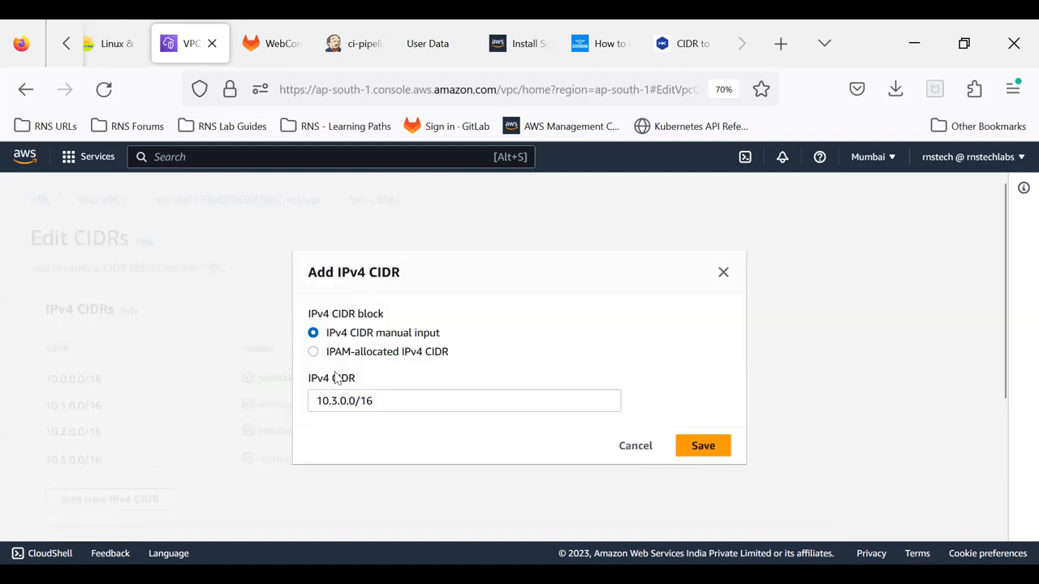
click(334, 401)
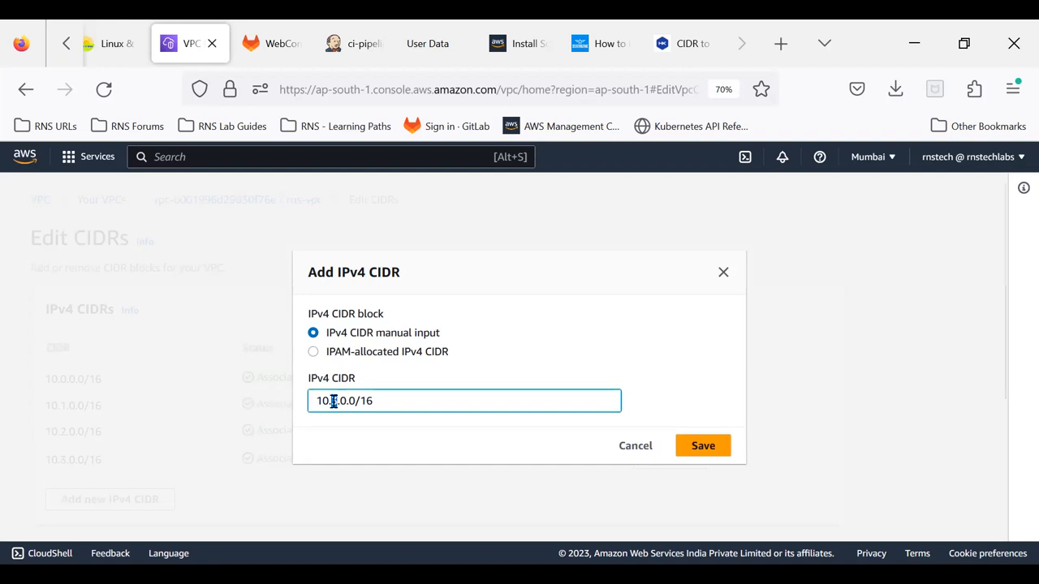
key(BackSpace)
text(4)
click(700, 446)
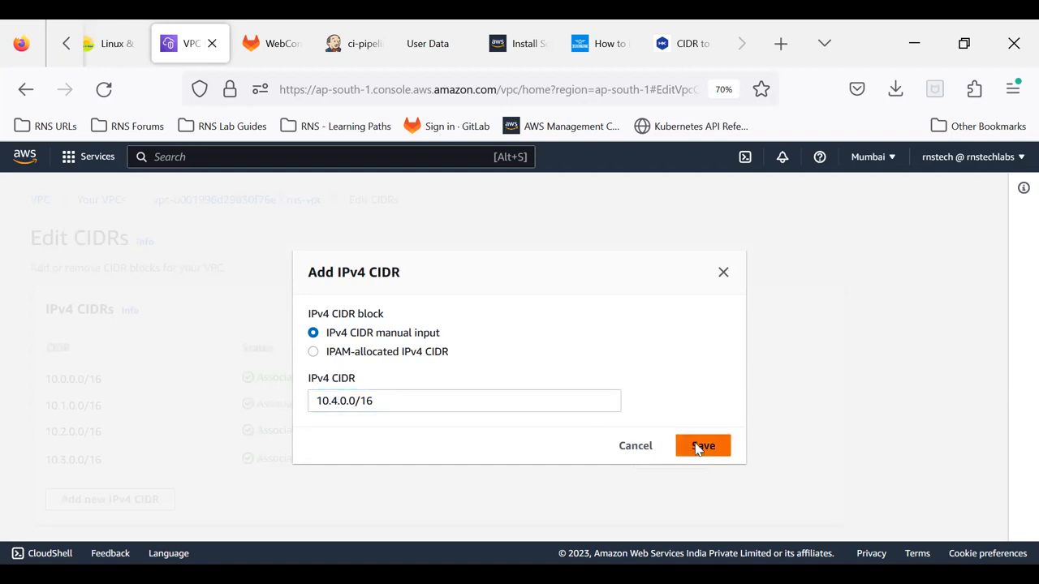
Step: Try to add 10.5.0.0/16 as a further IPv4 CIDR of rns-vpc, read the response and dismiss it
scroll(141, 414, down, 2)
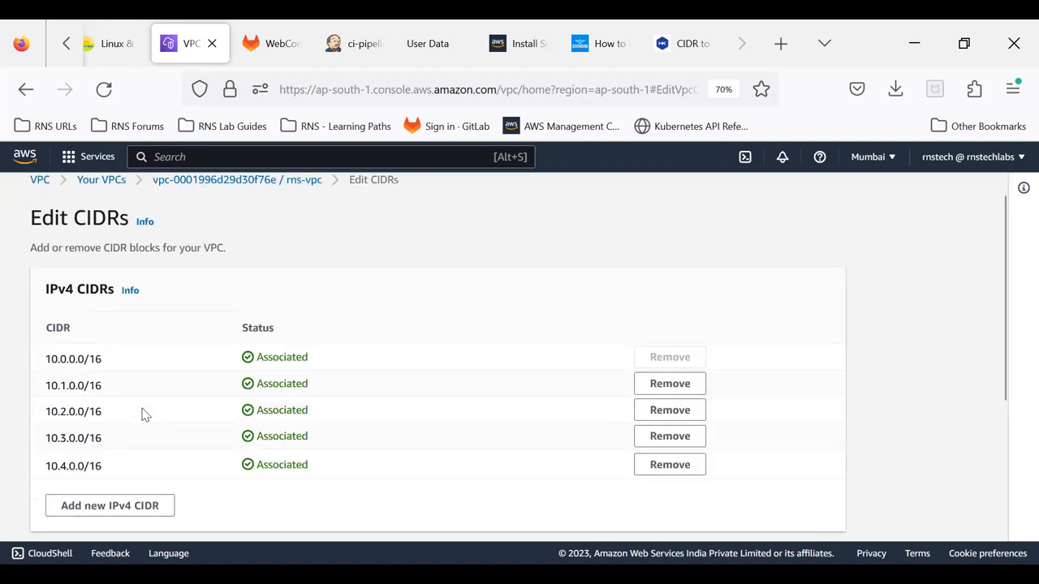
click(114, 456)
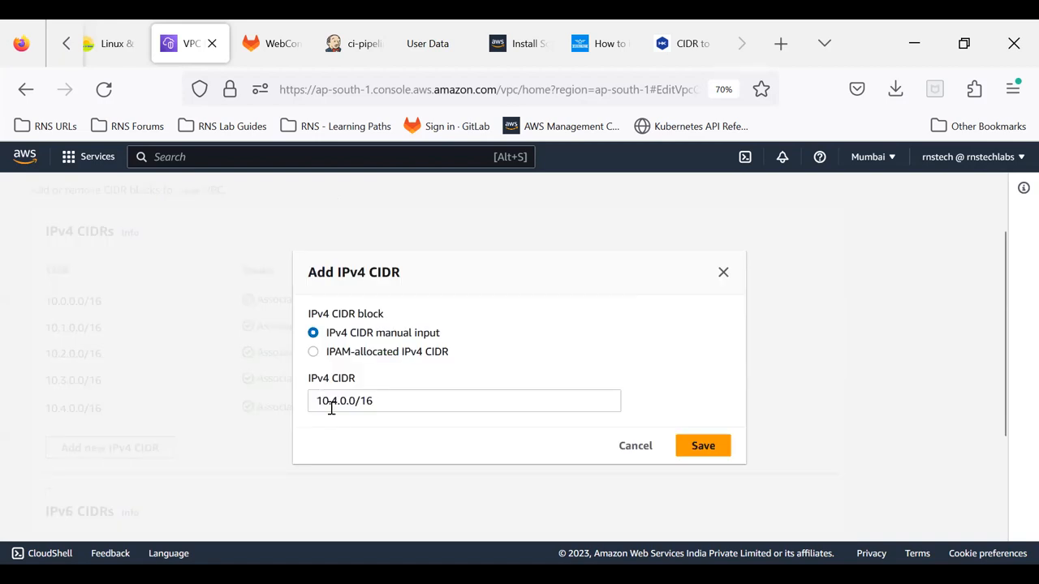
drag(337, 403, 331, 401)
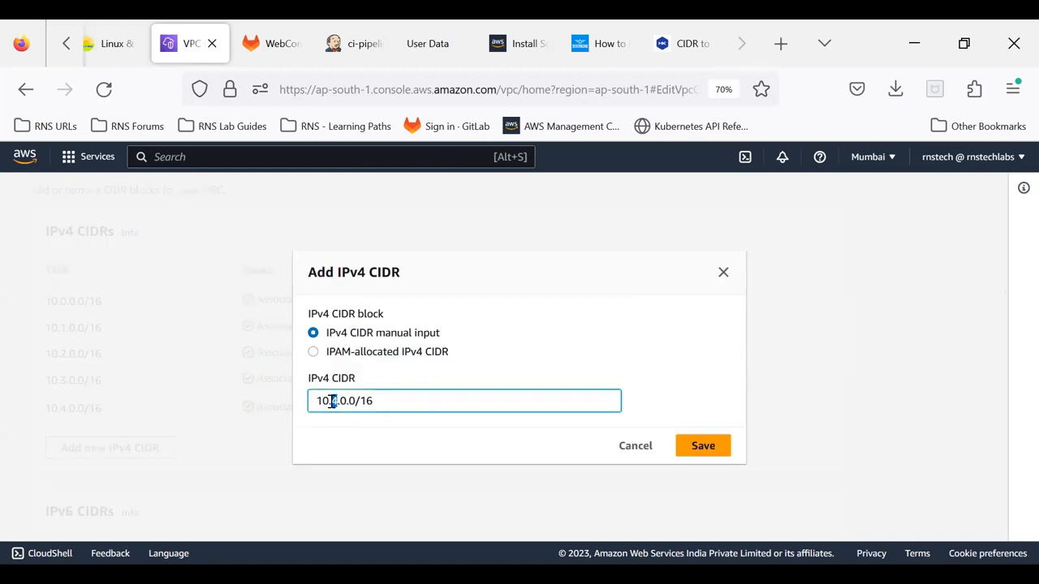
text(5)
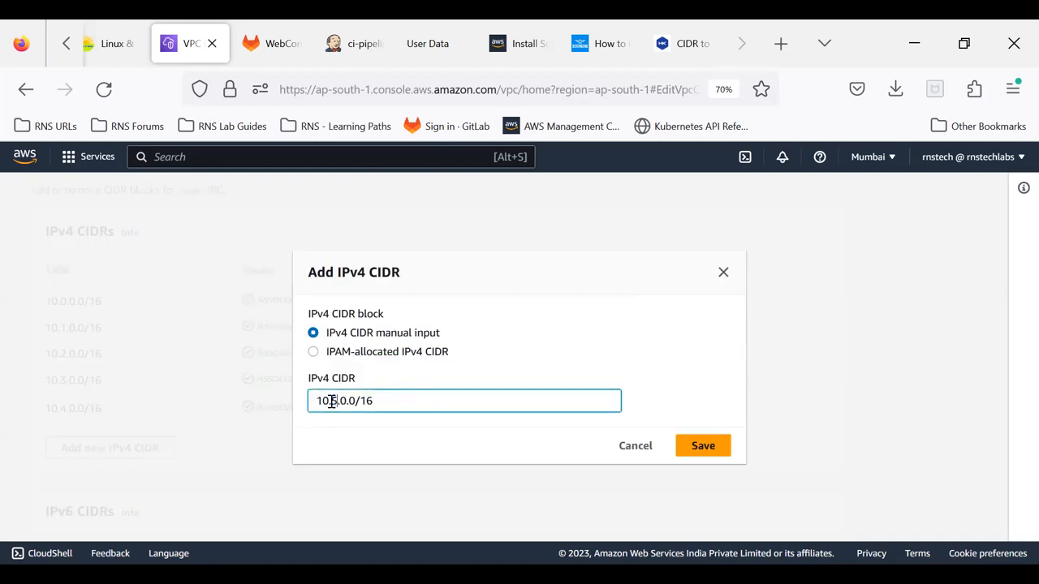
click(707, 456)
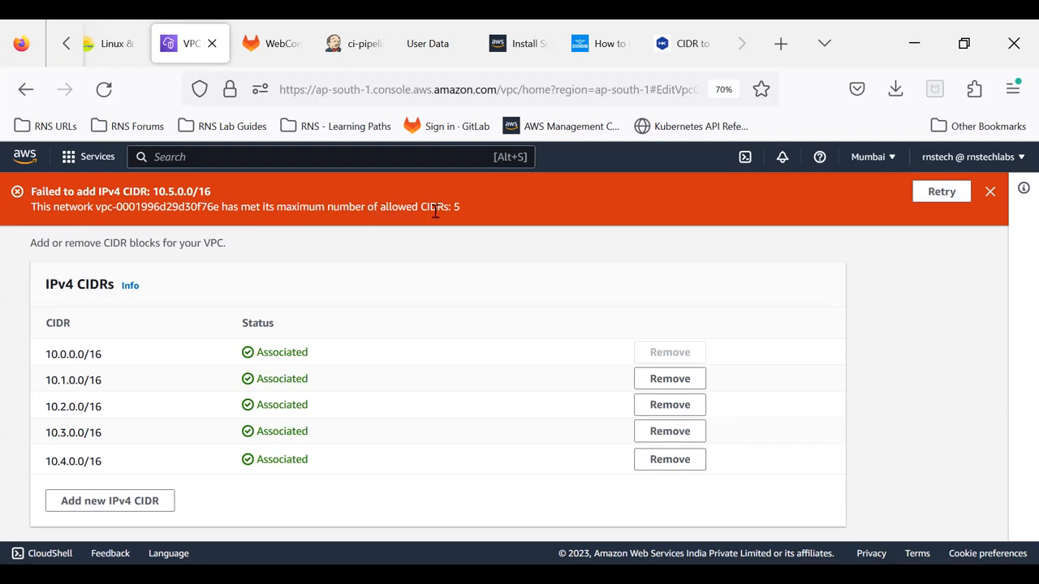
click(991, 192)
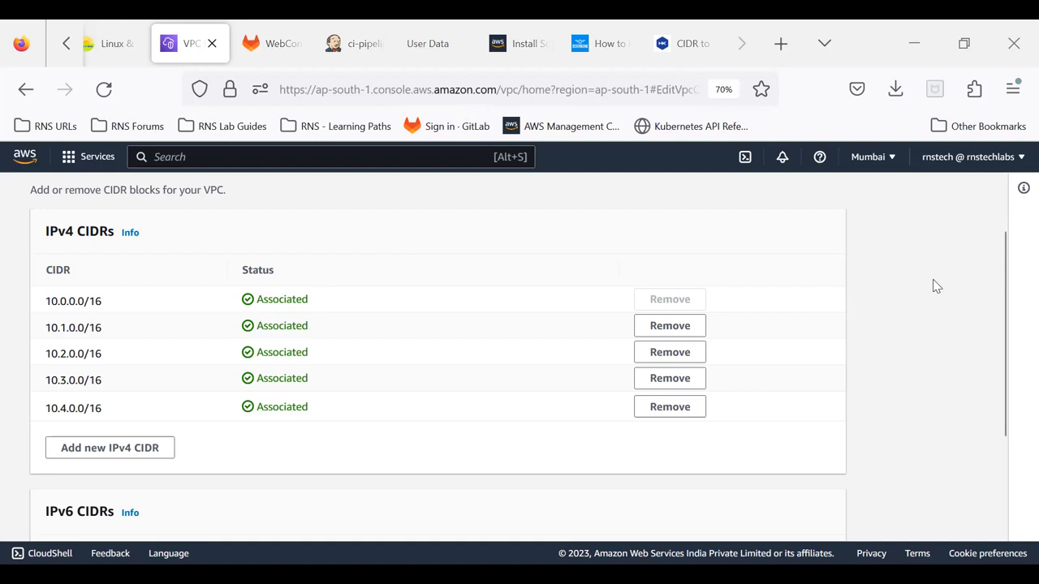
Step: Examine the IPv4 CIDR blocks associated with rns-vpc and the IPv6 CIDRs section
drag(52, 300, 112, 302)
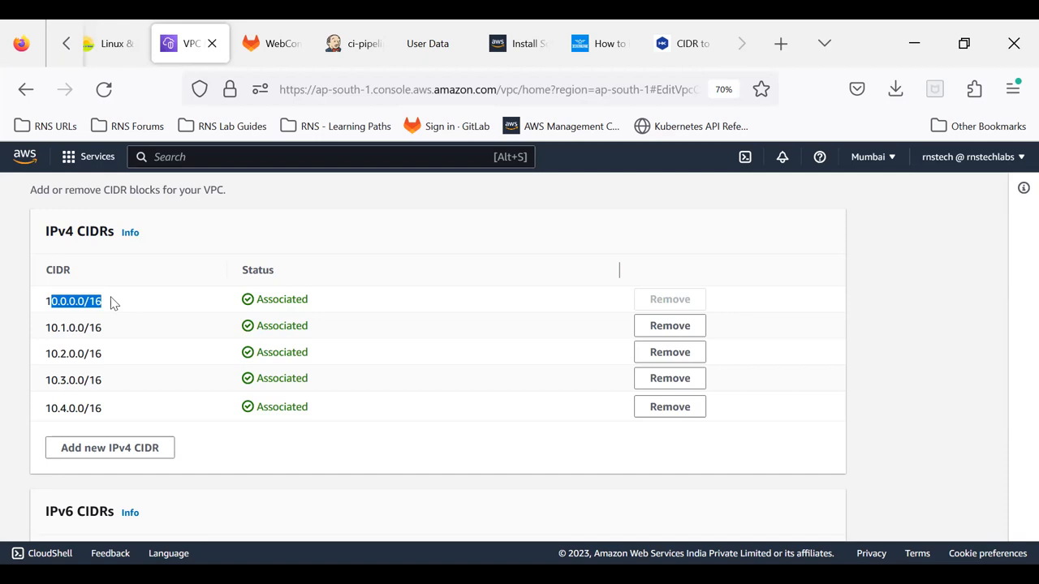
drag(57, 325, 95, 327)
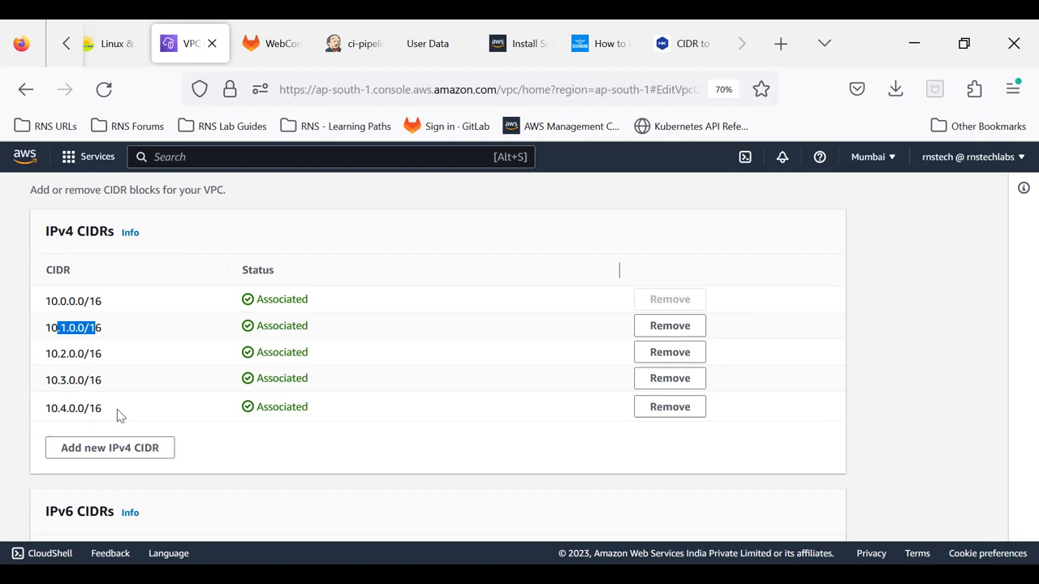
scroll(116, 416, down, 3)
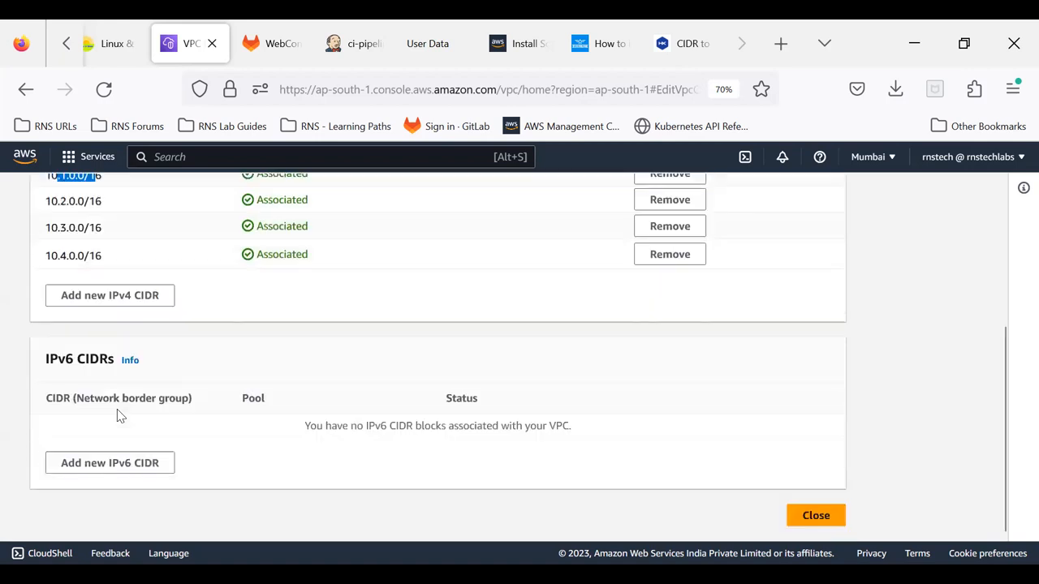
scroll(116, 416, up, 3)
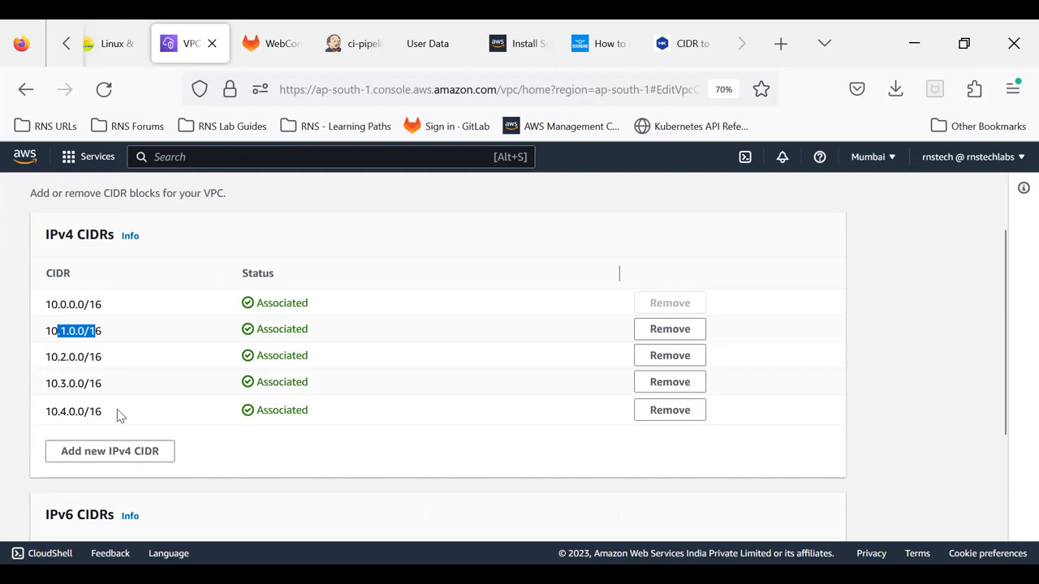
Step: Remove the additional IPv4 CIDRs 10.4.0.0/16, 10.3.0.0/16, 10.2.0.0/16 and 10.1.0.0/16 from rns-vpc
click(667, 409)
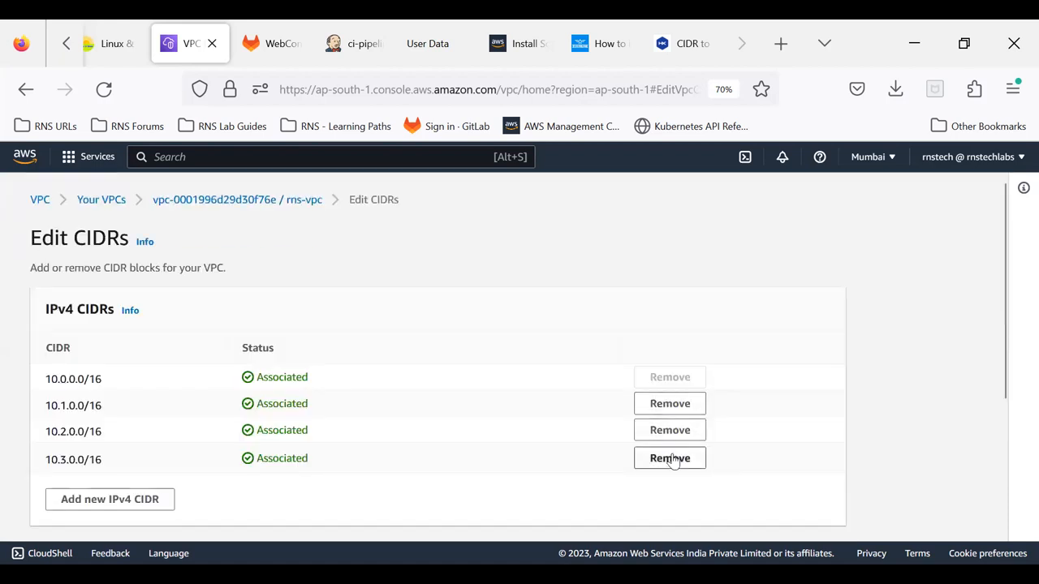
click(662, 451)
click(662, 430)
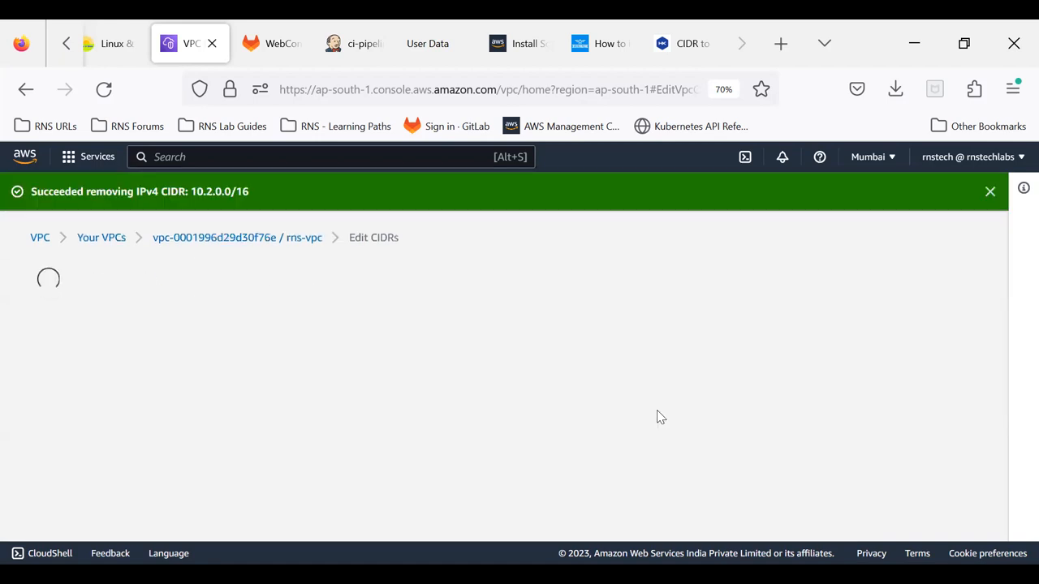
click(687, 419)
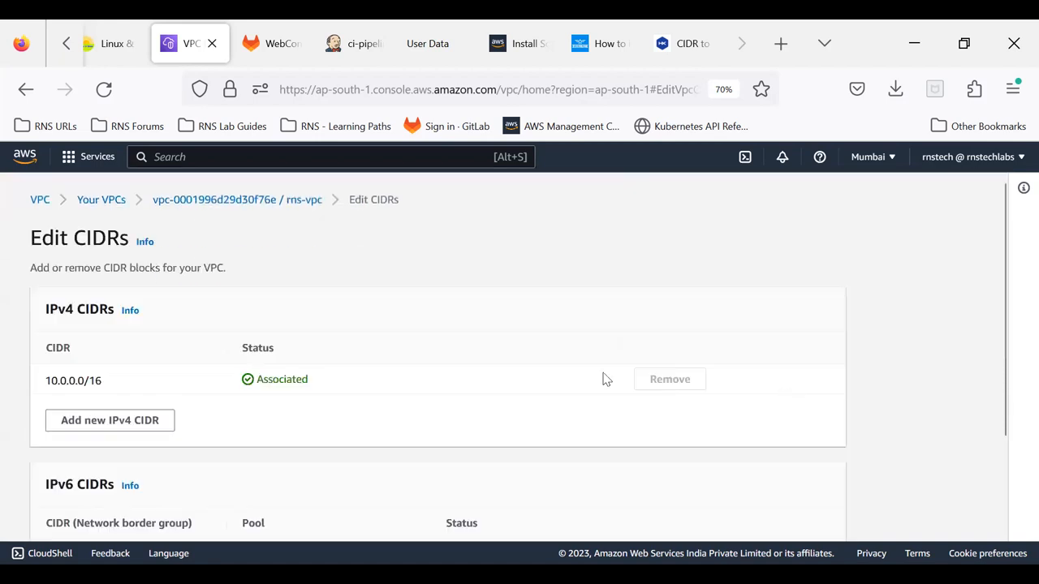
Step: Close the CIDR editing page and select rns-vpc in the VPC list to show its details
scroll(479, 398, down, 3)
click(811, 519)
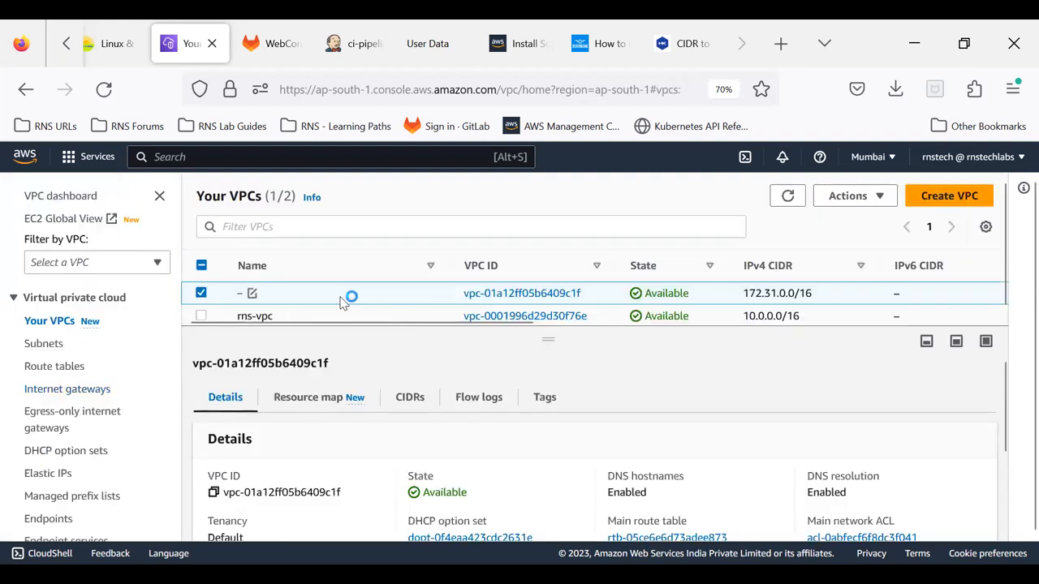
click(365, 317)
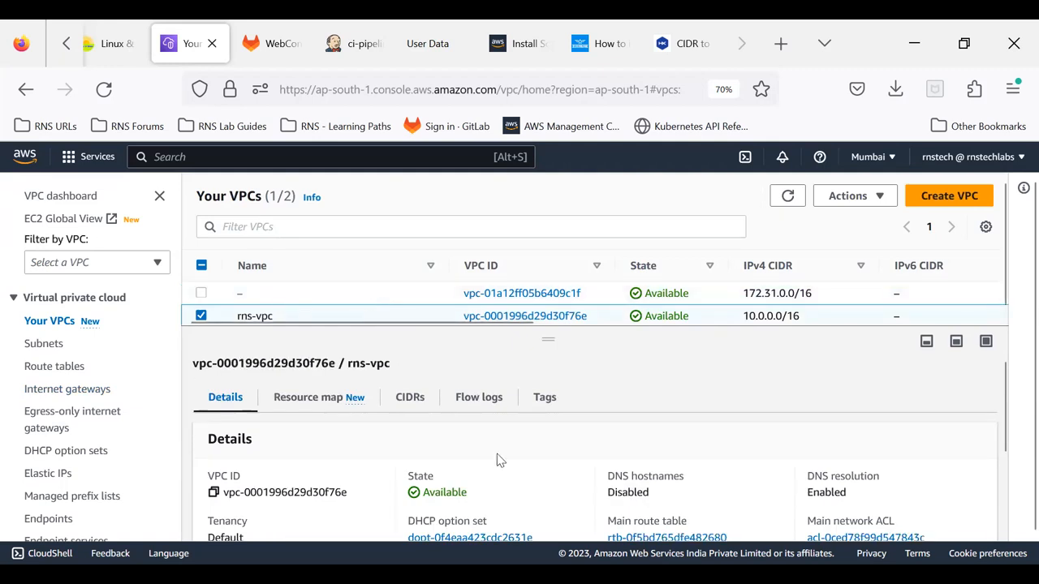
Step: Examine the details of rns-vpc, including its CIDR associations and its resource map
scroll(509, 468, down, 2)
scroll(492, 457, up, 2)
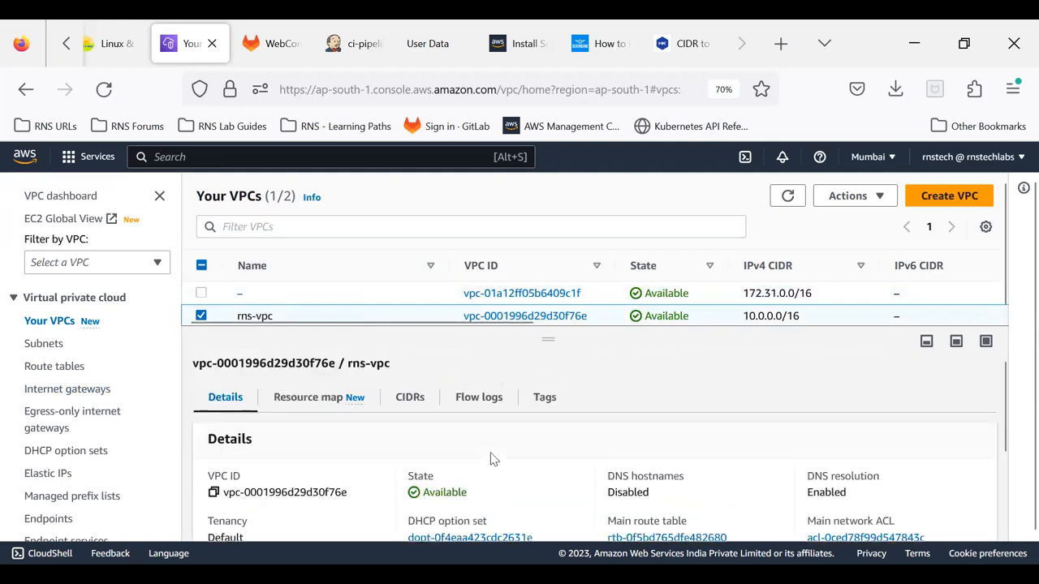
click(426, 400)
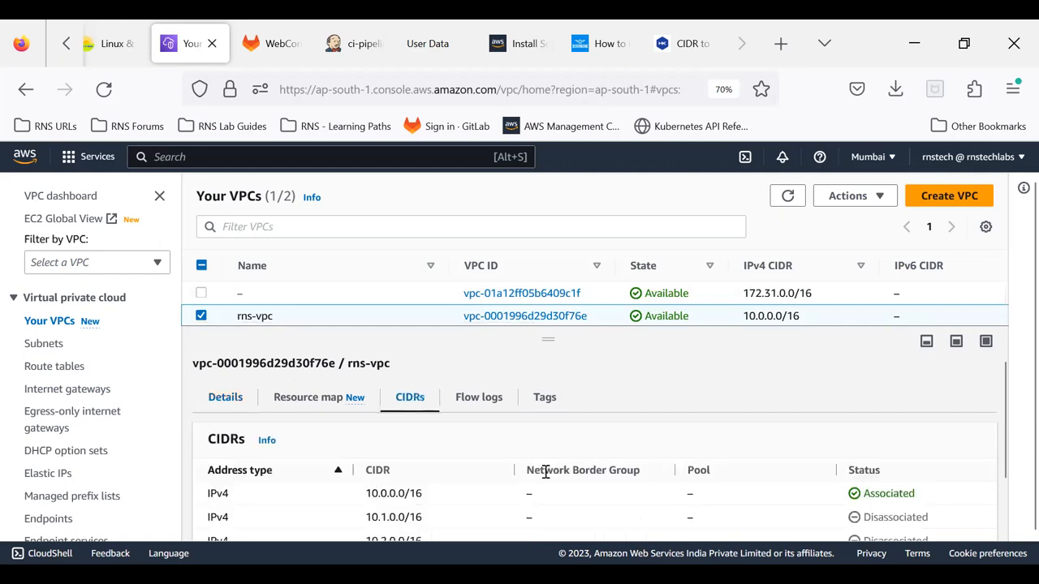
scroll(548, 479, down, 1)
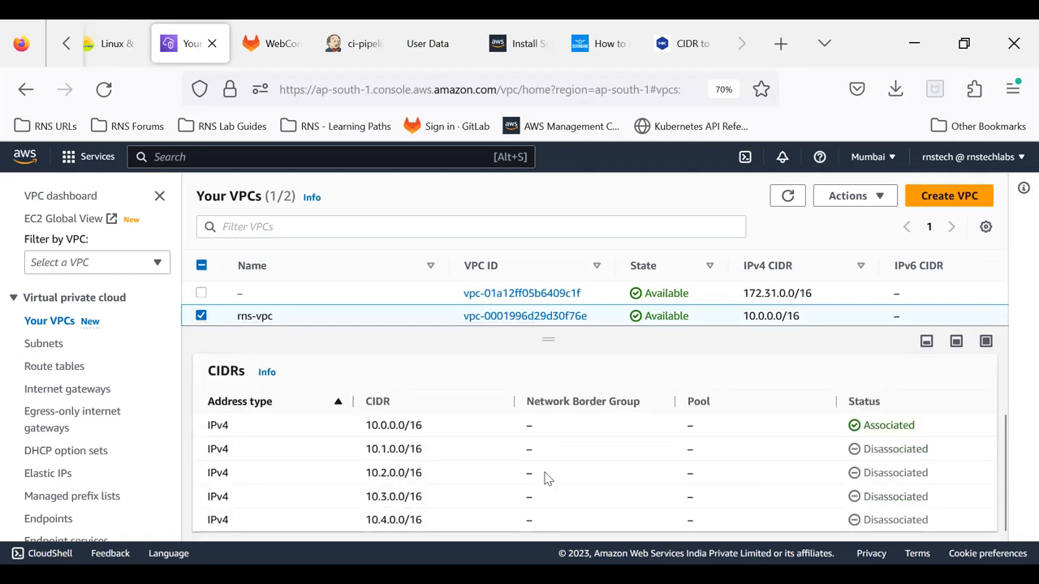
scroll(545, 477, up, 1)
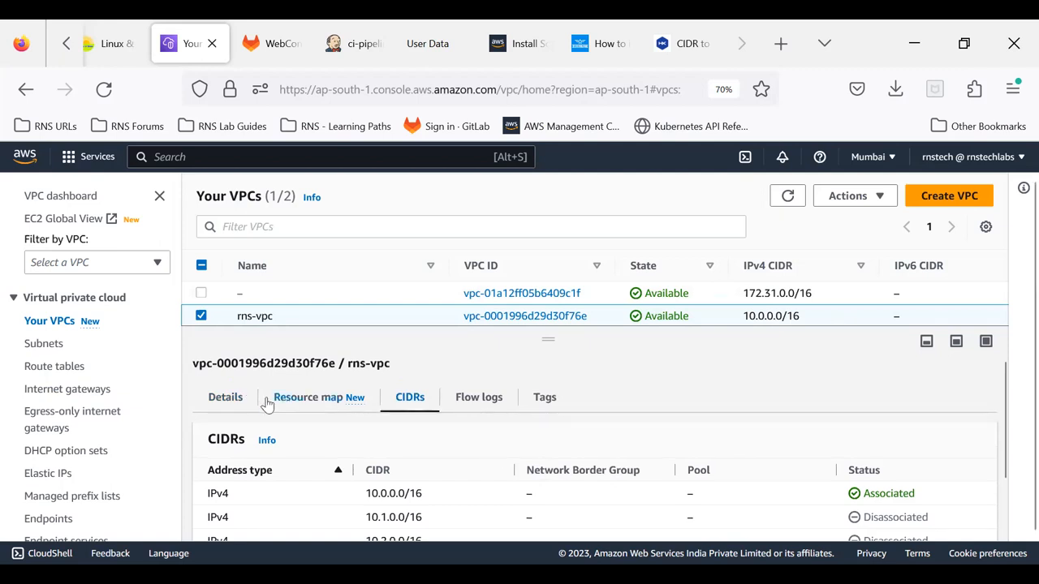
click(300, 403)
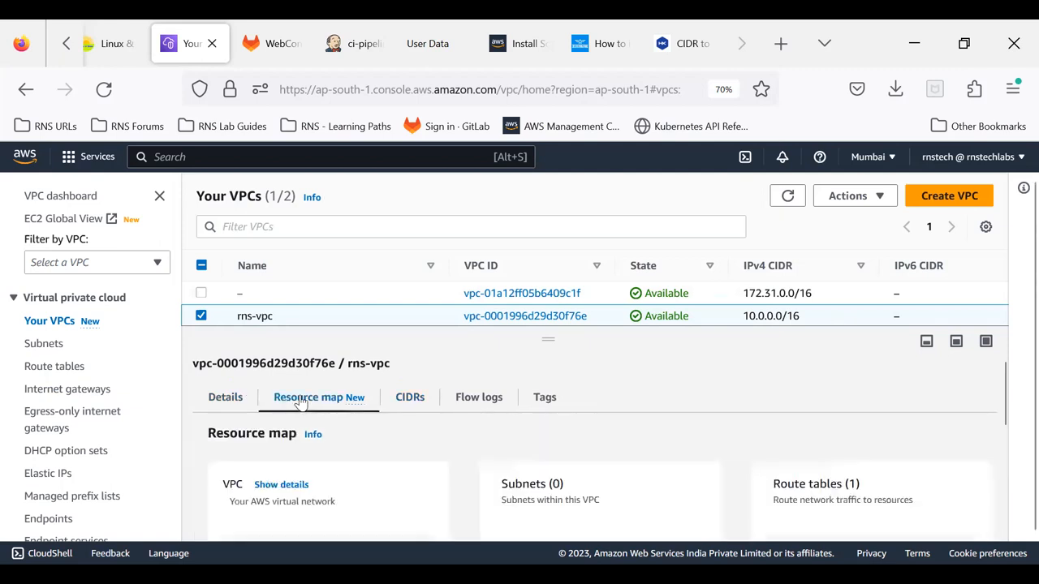
scroll(381, 459, down, 2)
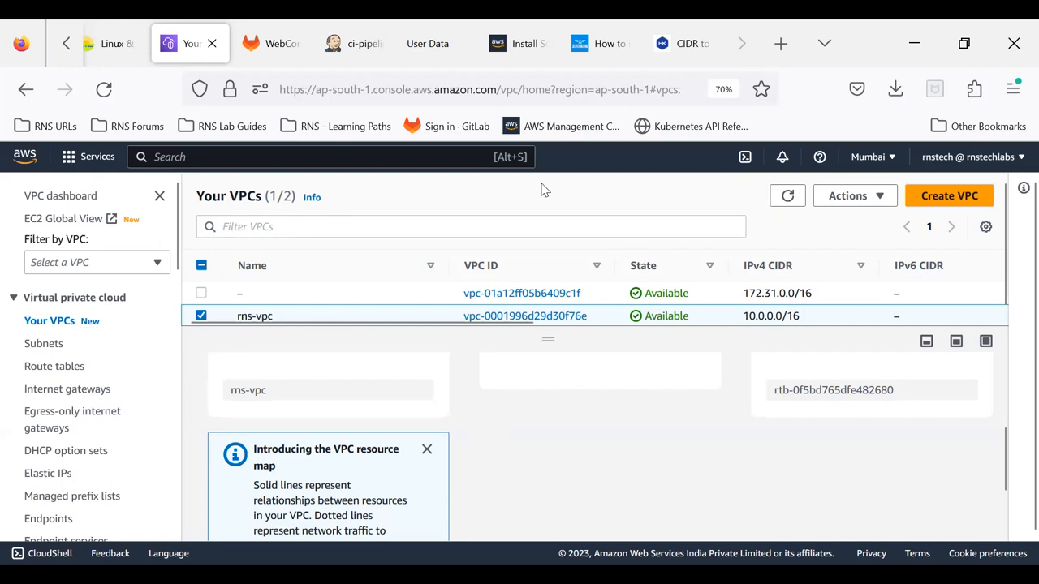
Step: Switch to the AWS VPC presentation in PowerPoint and go to the Adding Subnets slide
key(alt+Tab)
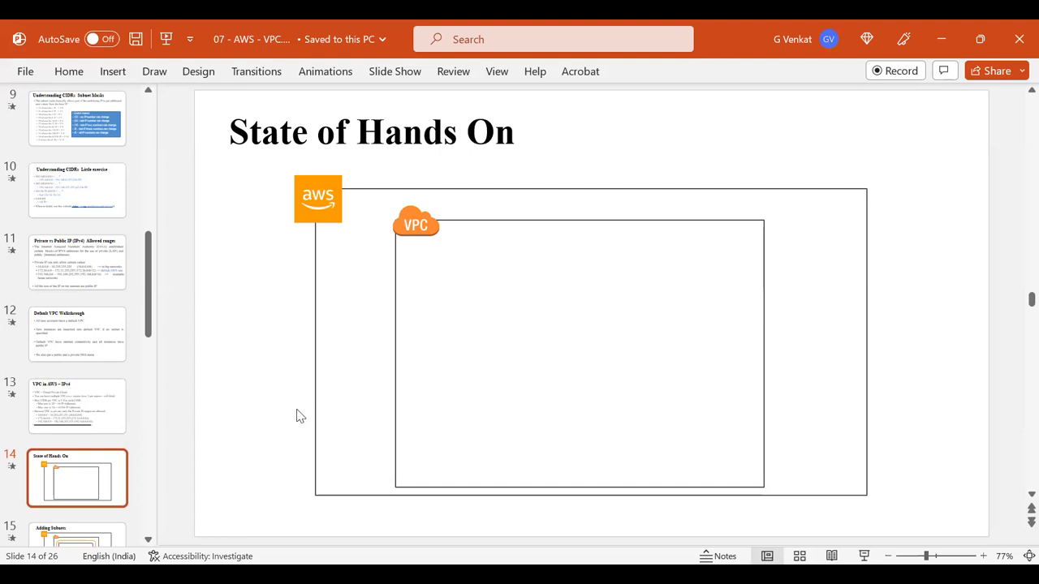
key(Down)
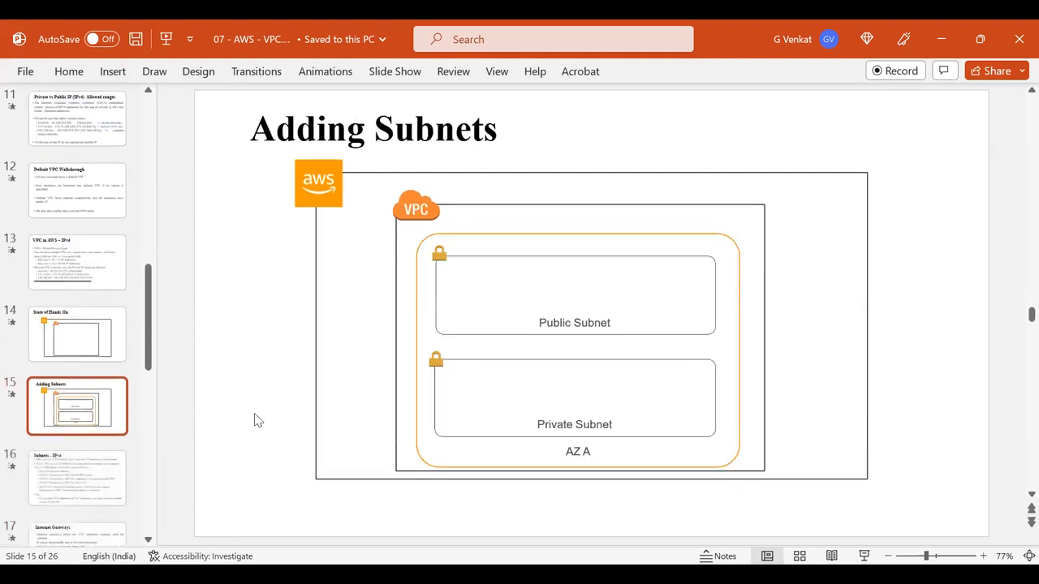
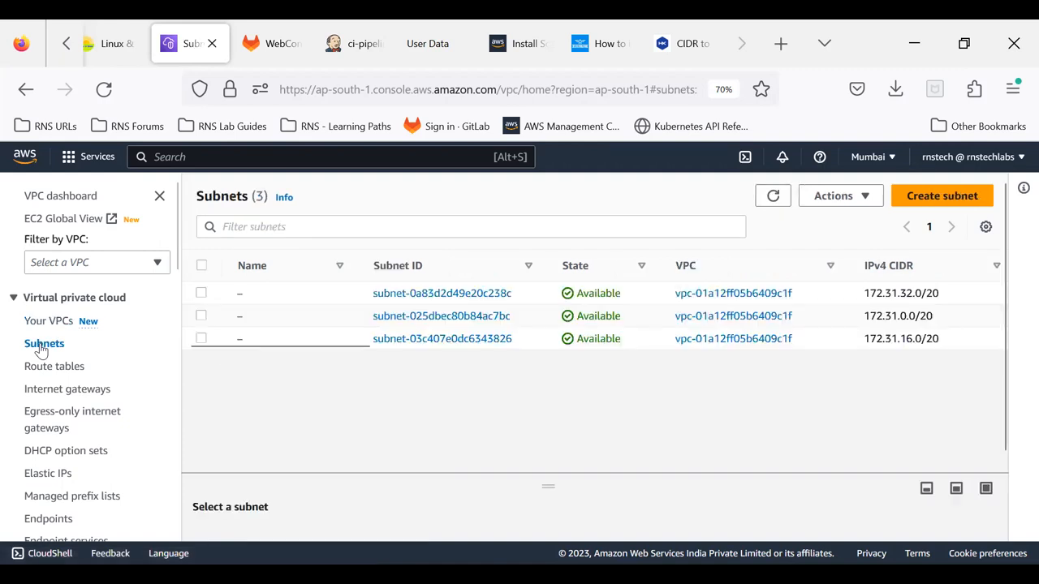
Step: Review the existing subnets' availability zones, start creating a subnet and choose rns-vpc as its VPC
drag(360, 346, 608, 398)
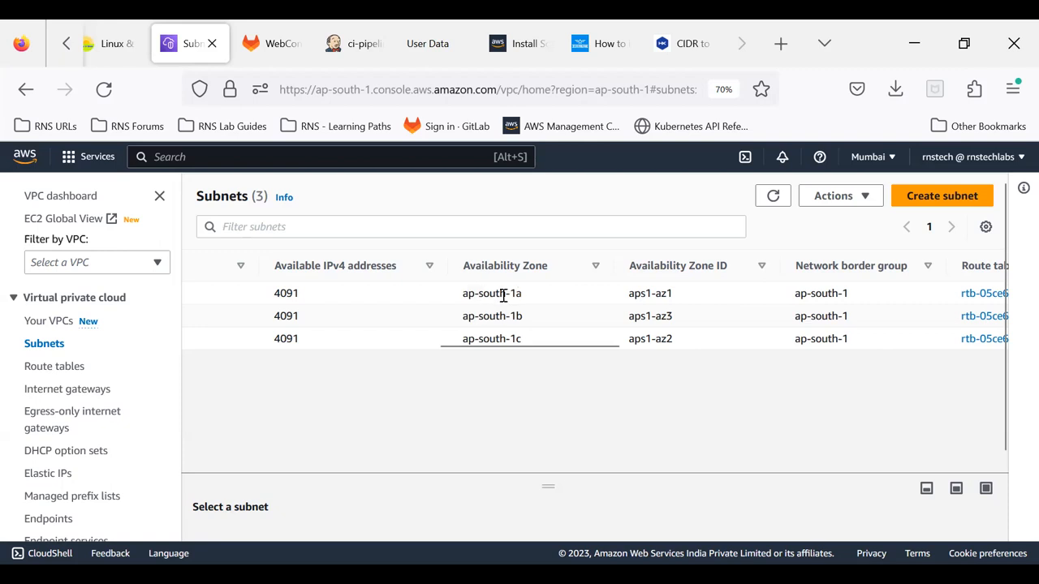
drag(509, 352, 231, 349)
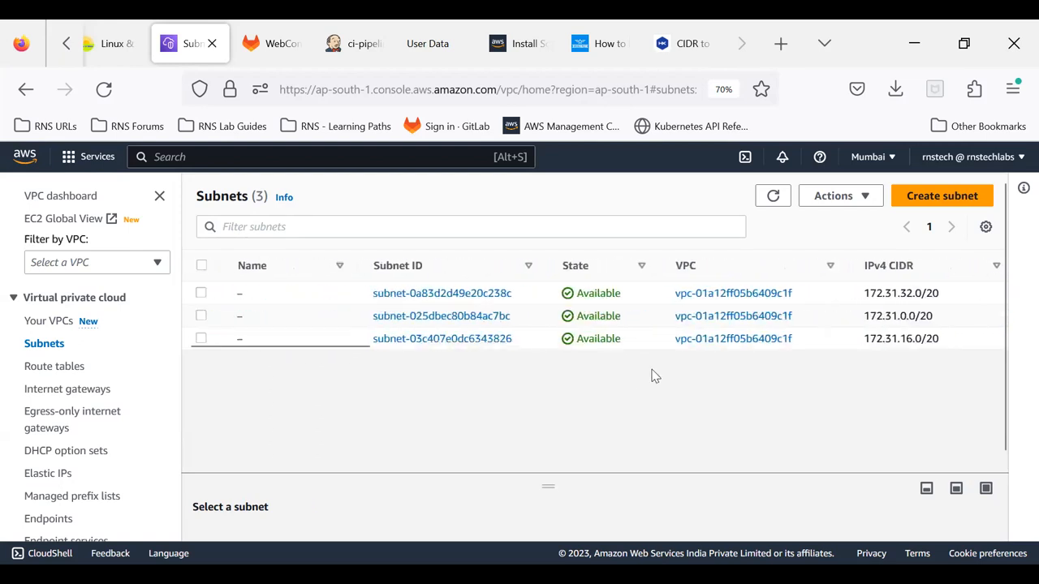
click(938, 203)
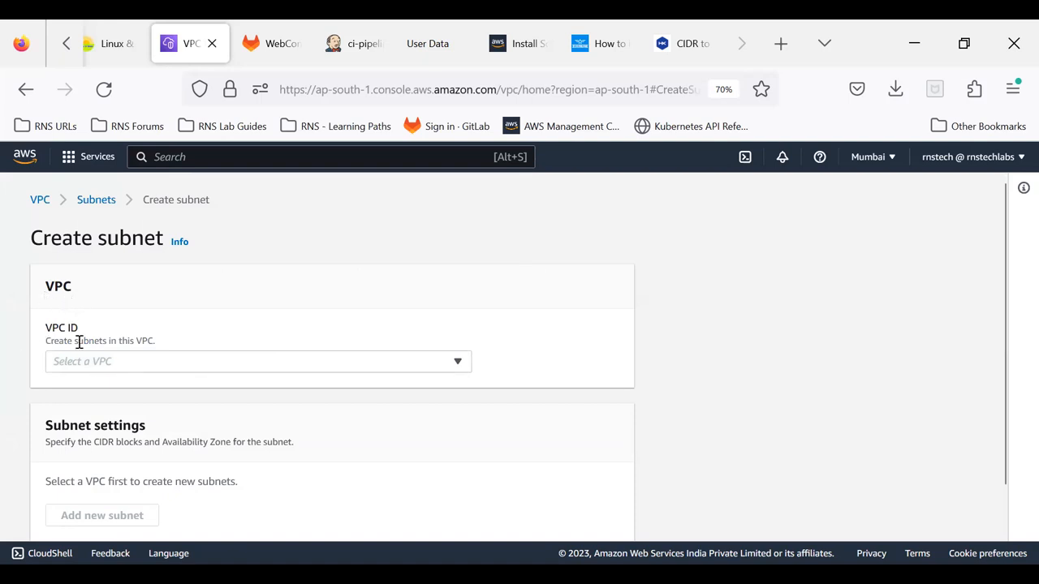
click(101, 369)
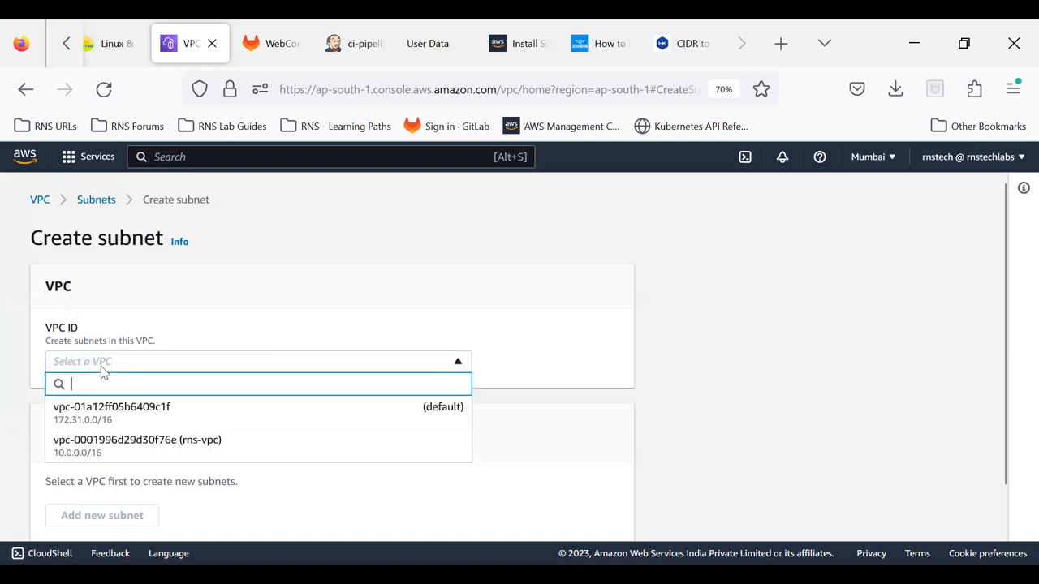
click(143, 448)
Step: Name the new subnet public-subnet and place it in availability zone Asia Pacific (Mumbai) / ap-south-1a
scroll(555, 419, down, 3)
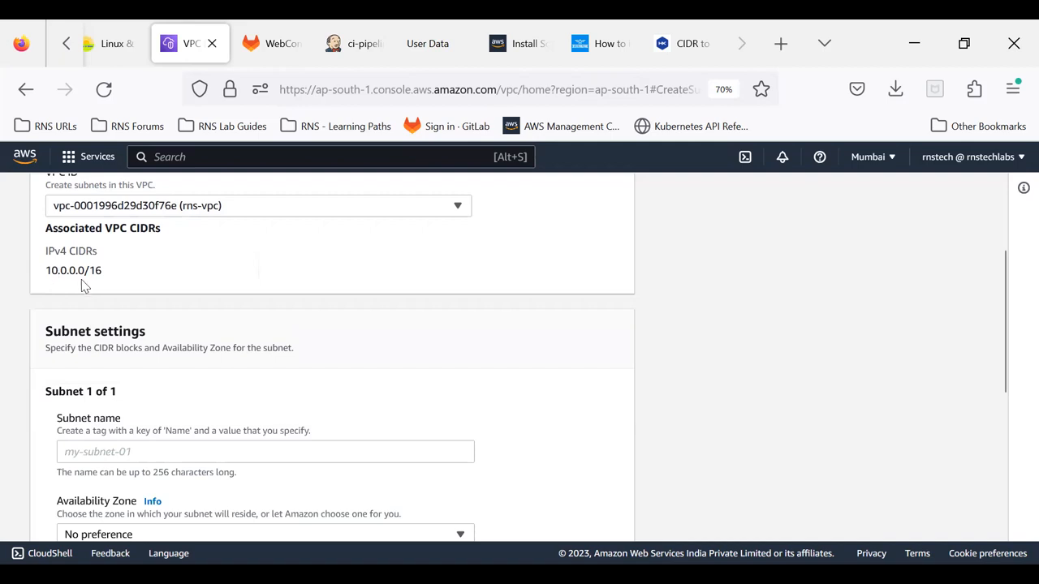
scroll(51, 410, down, 1)
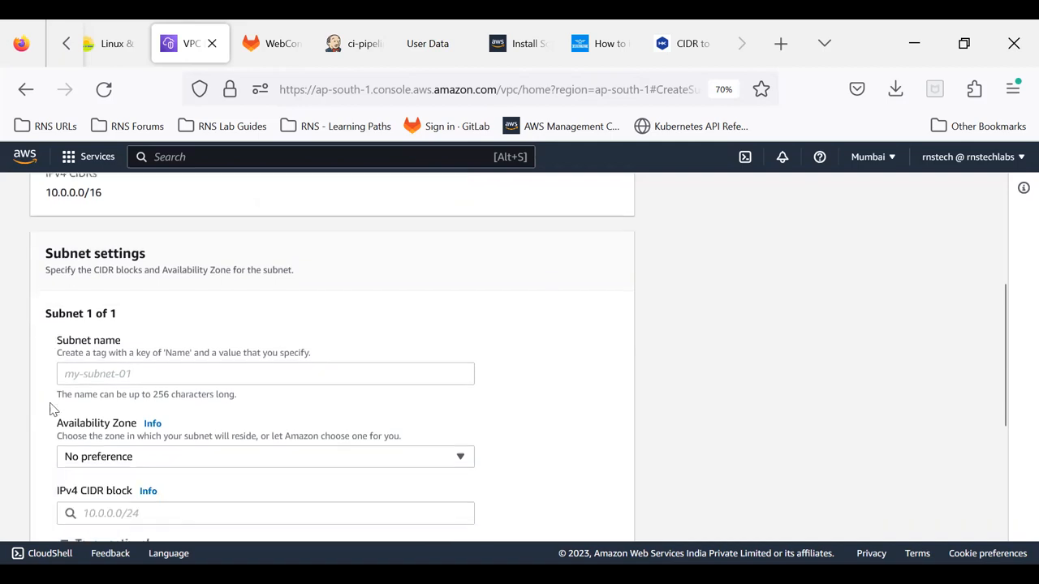
click(99, 373)
text(public-subnet)
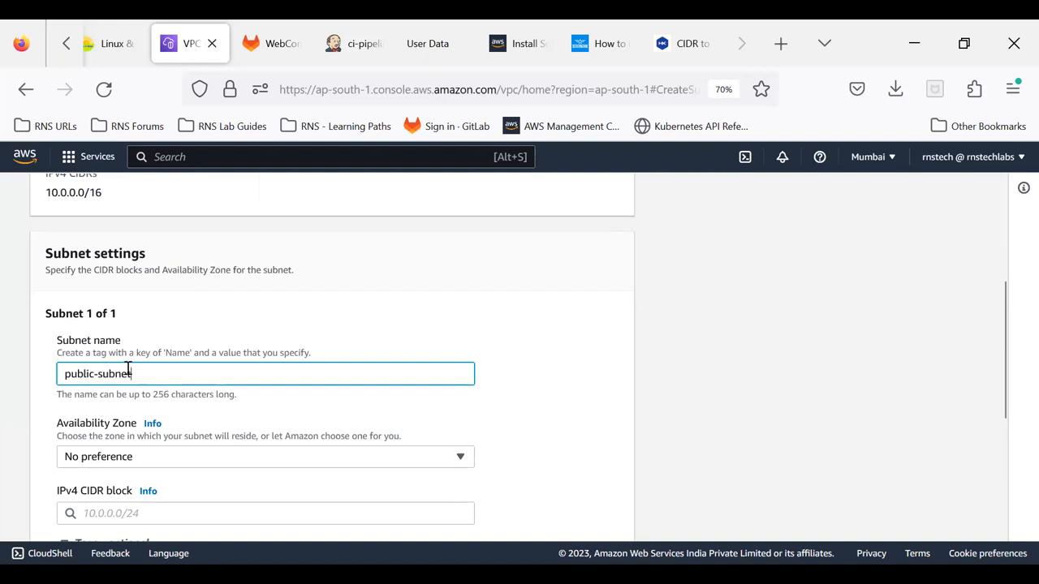
scroll(127, 371, down, 2)
click(98, 382)
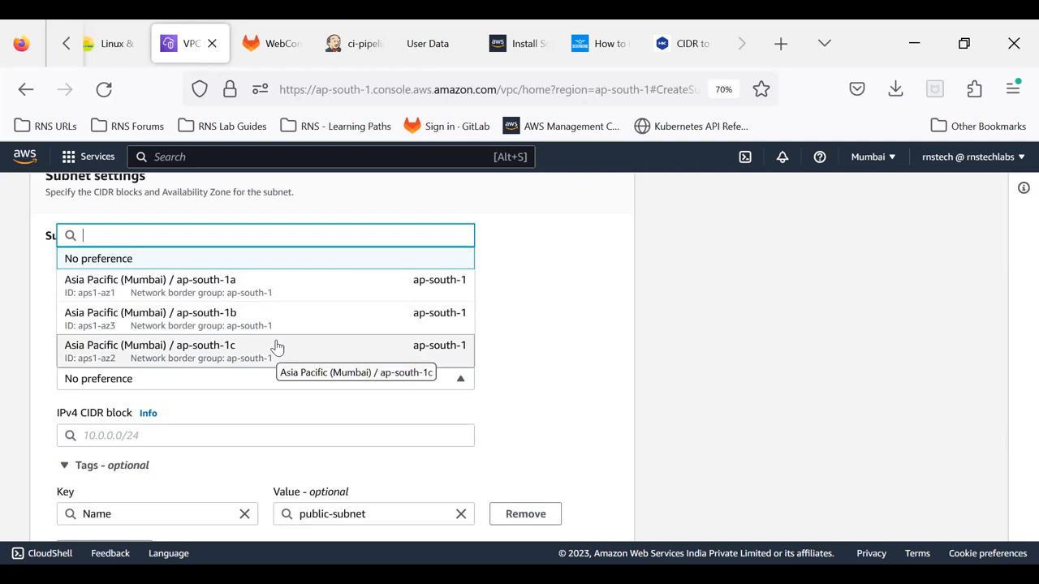
click(263, 286)
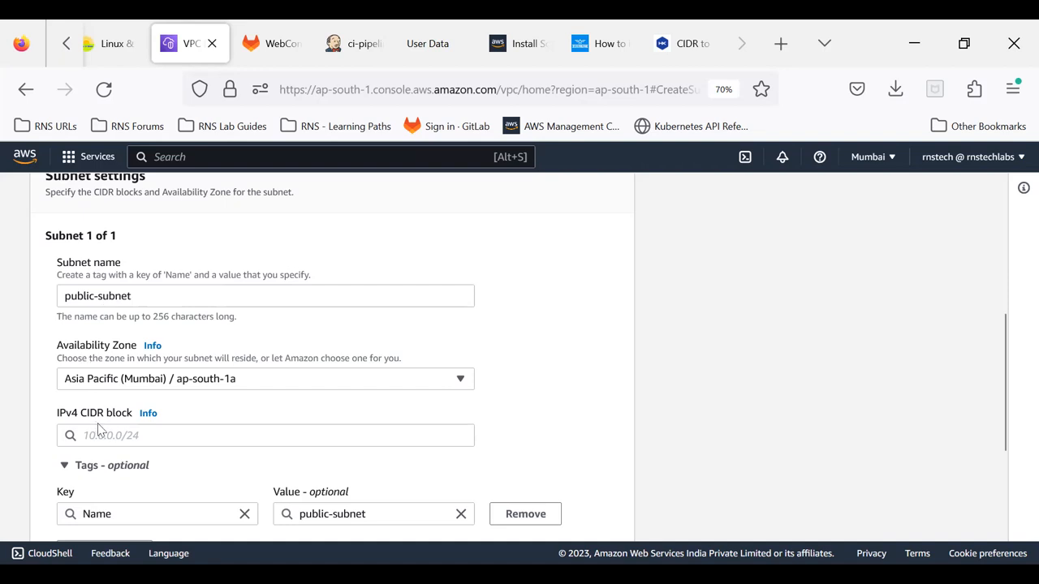
Step: Examine the IPv4 CIDR associated with rns-vpc, especially its network portion, against the subnet's CIDR block field
scroll(130, 271, up, 3)
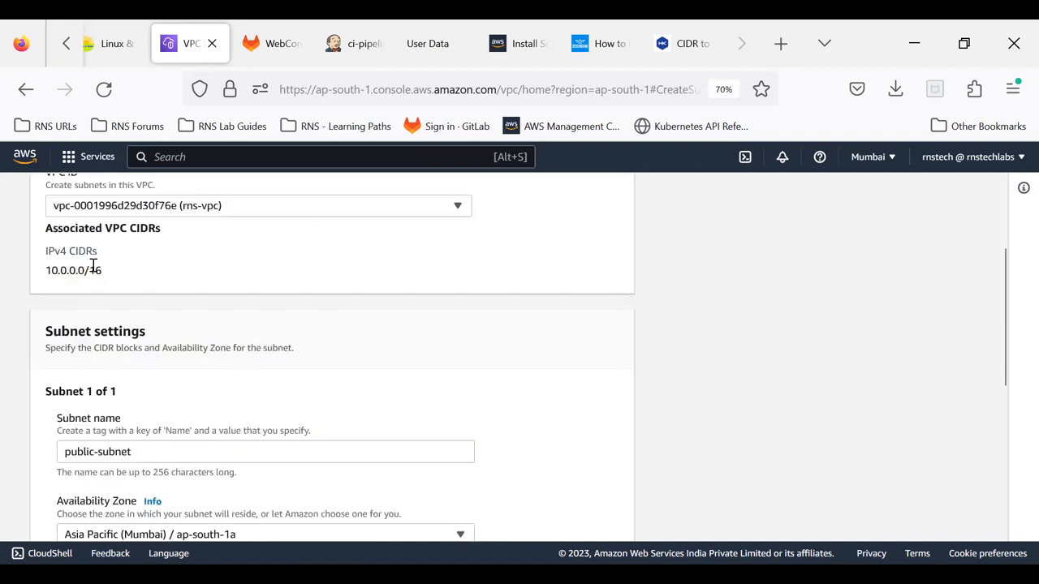
scroll(93, 268, down, 3)
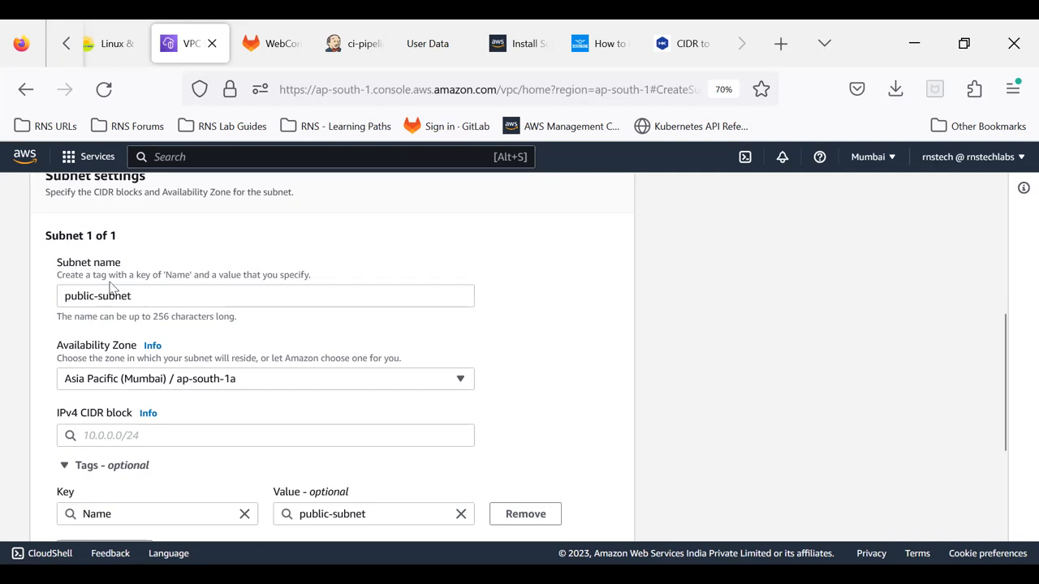
click(96, 438)
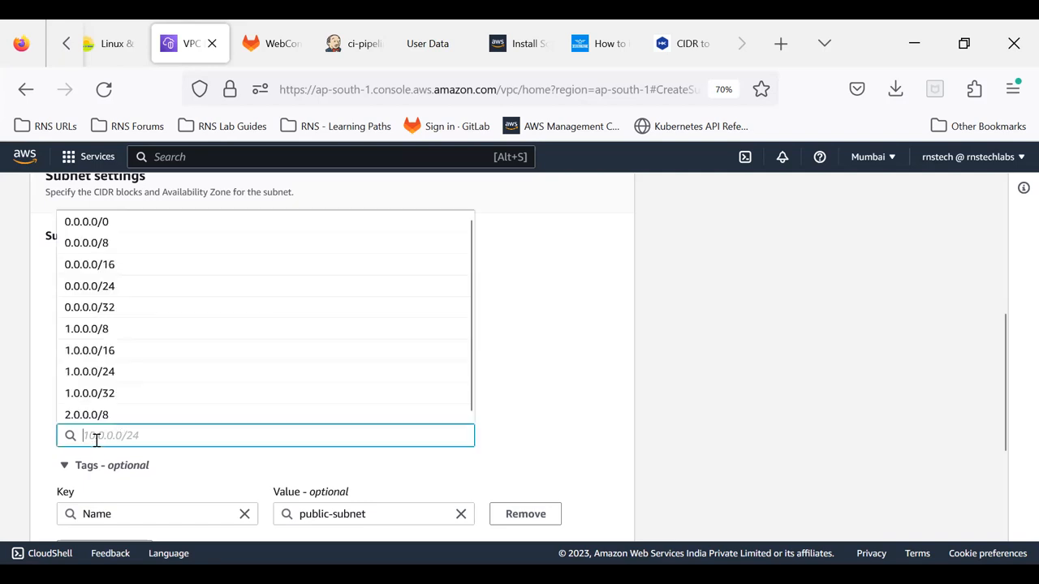
click(568, 403)
scroll(249, 317, up, 1)
scroll(250, 316, up, 3)
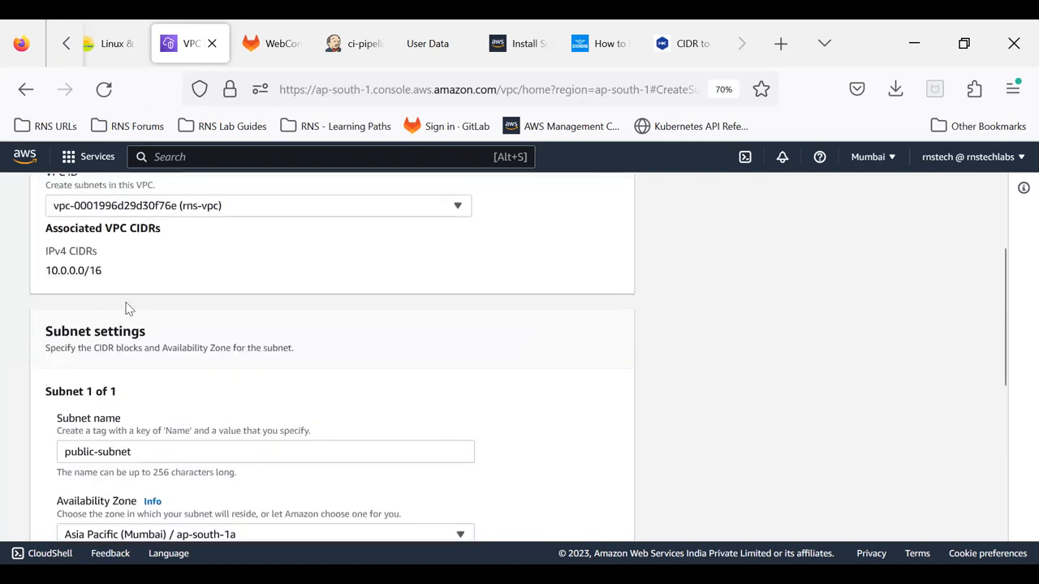
drag(47, 271, 128, 283)
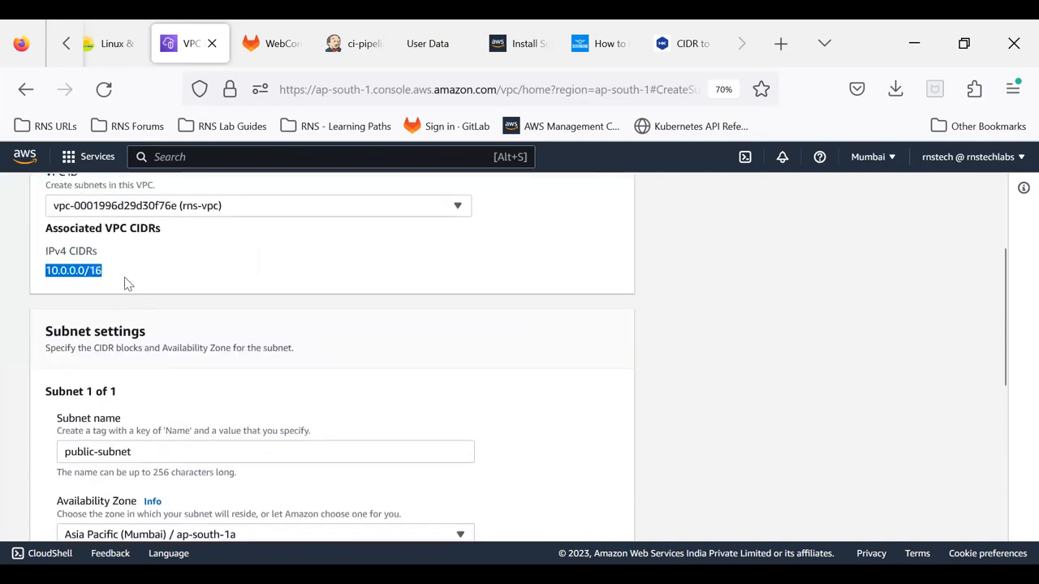
scroll(151, 288, down, 3)
scroll(148, 287, up, 3)
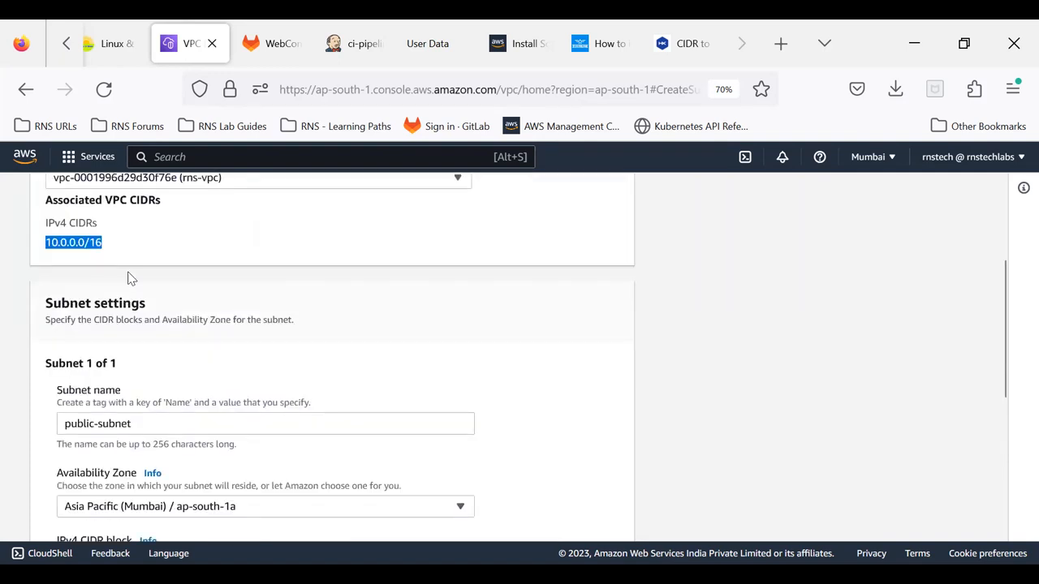
click(65, 271)
drag(66, 271, 45, 271)
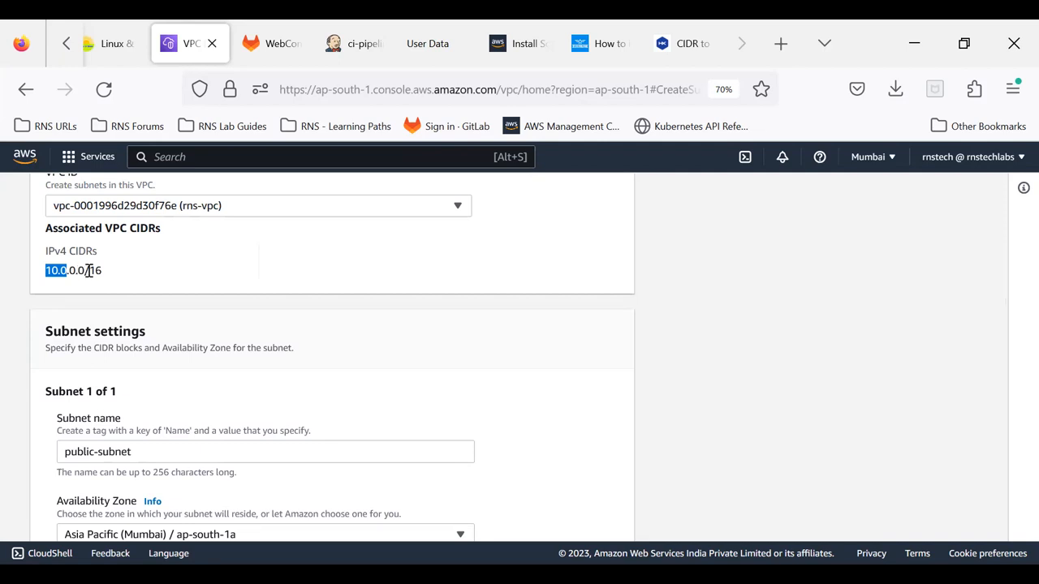
Step: Set the IPv4 CIDR block of public-subnet to 10.0.0.0/24
scroll(105, 276, down, 2)
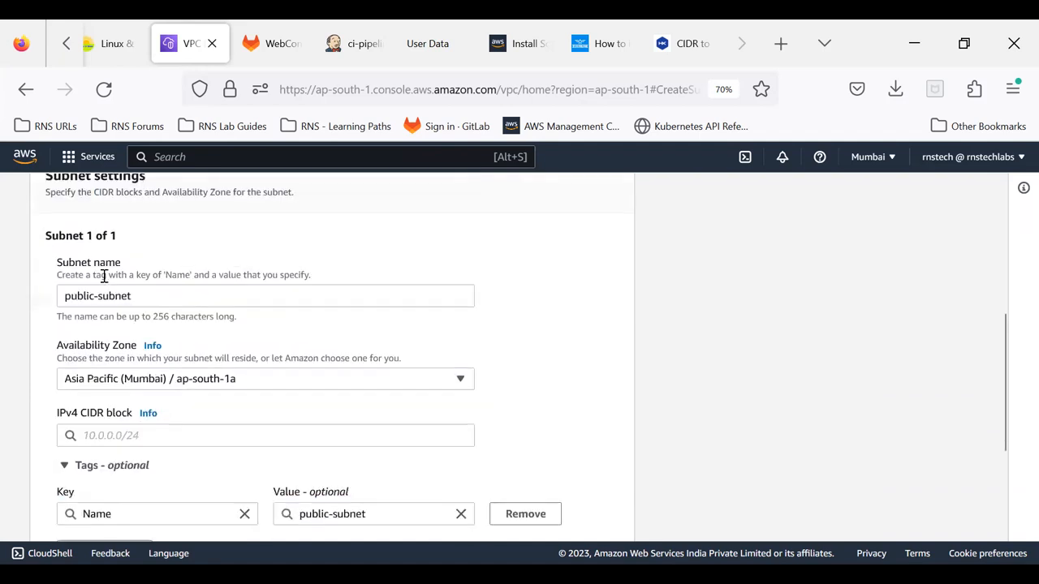
click(110, 436)
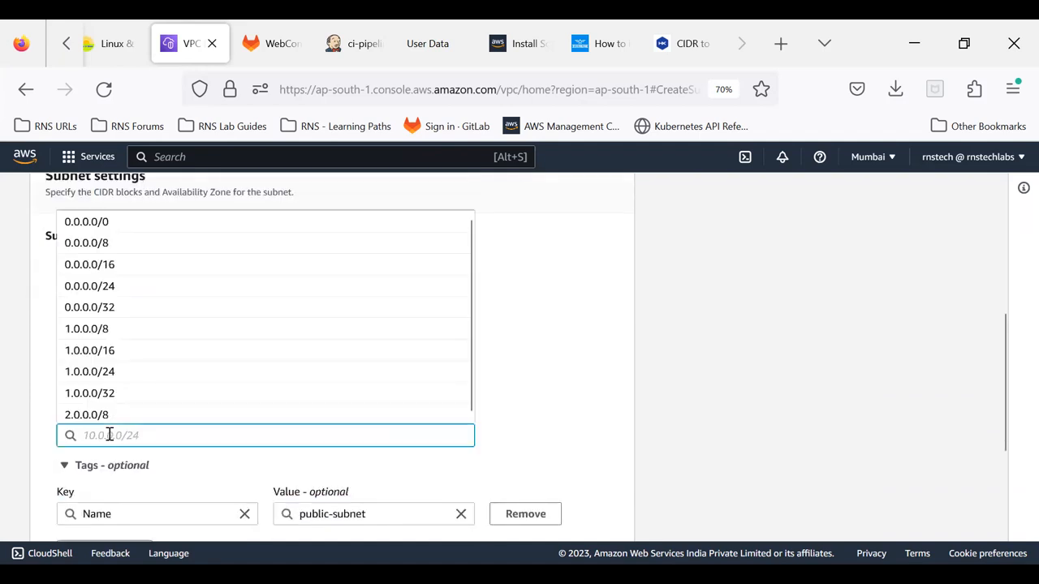
text(10.0.0.0/)
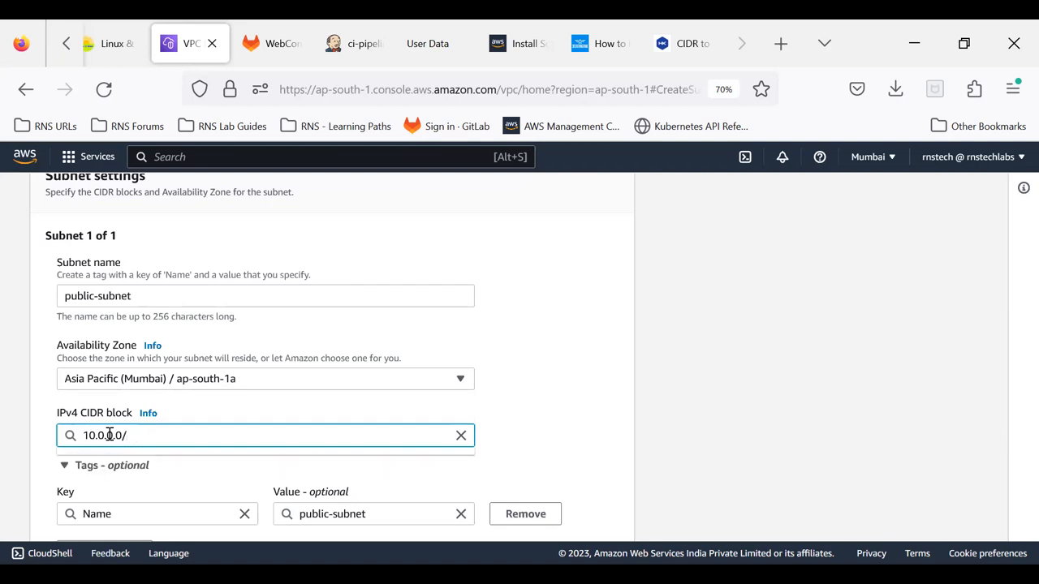
text(24)
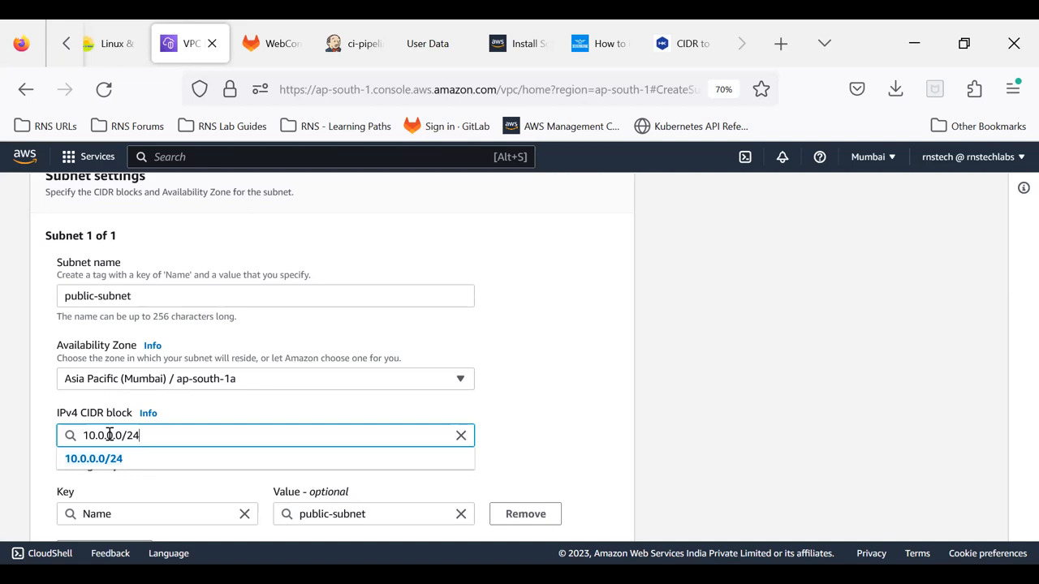
click(565, 340)
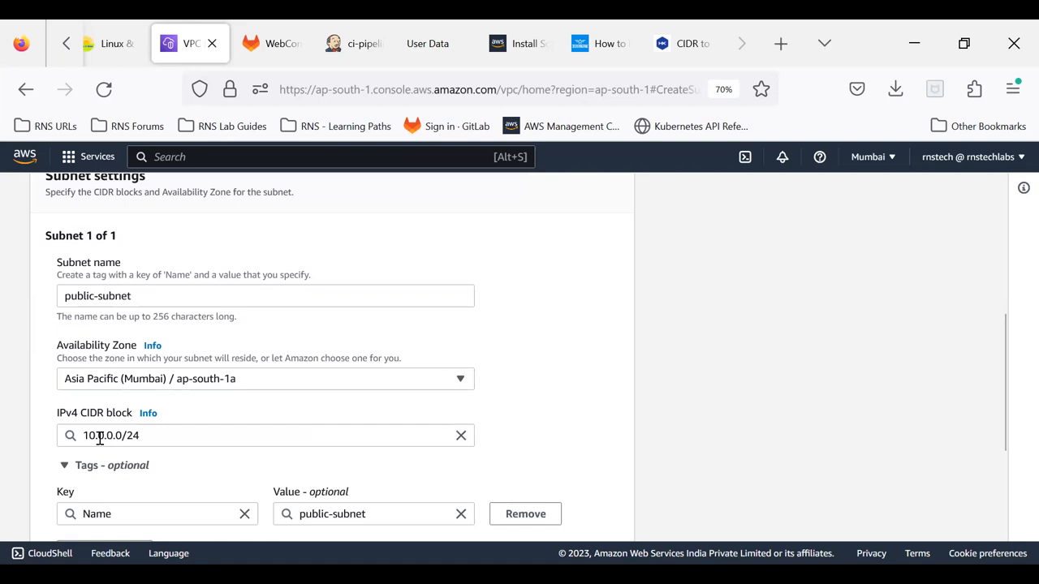
Step: Compare the CIDR of rns-vpc with the fixed and variable octets of the subnet's CIDR block
scroll(90, 220, up, 2)
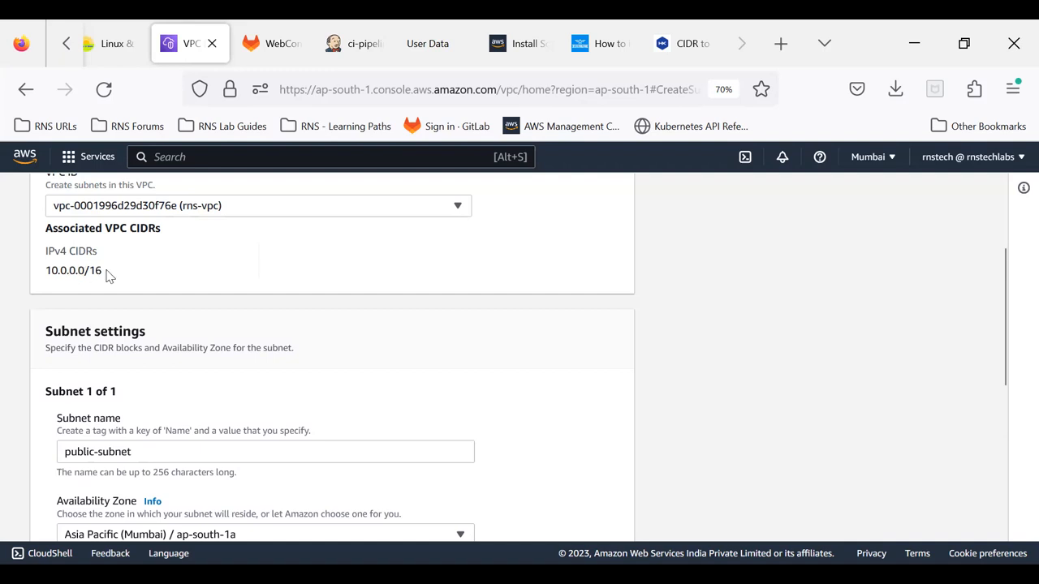
scroll(98, 274, down, 2)
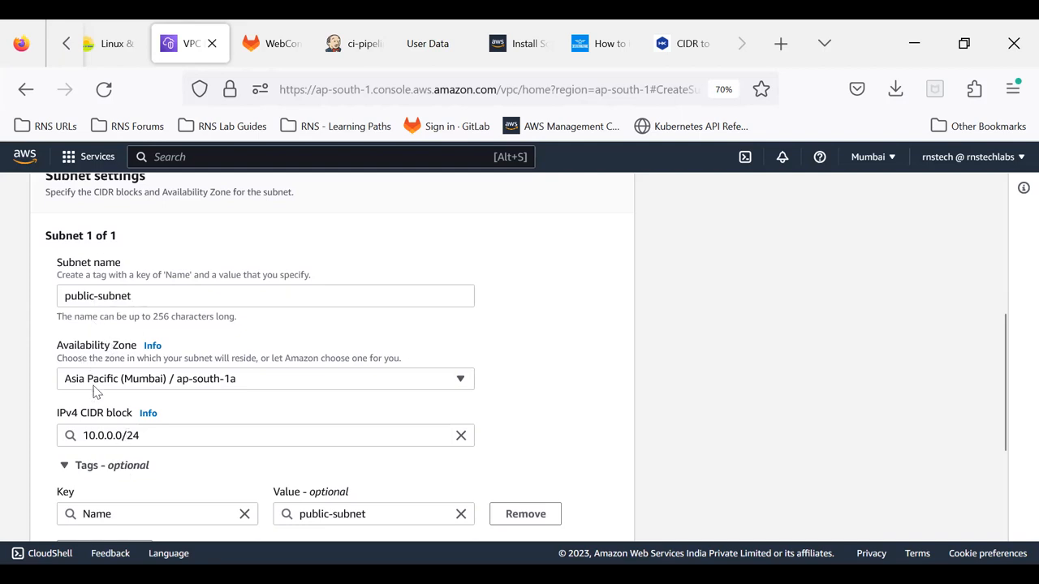
click(112, 439)
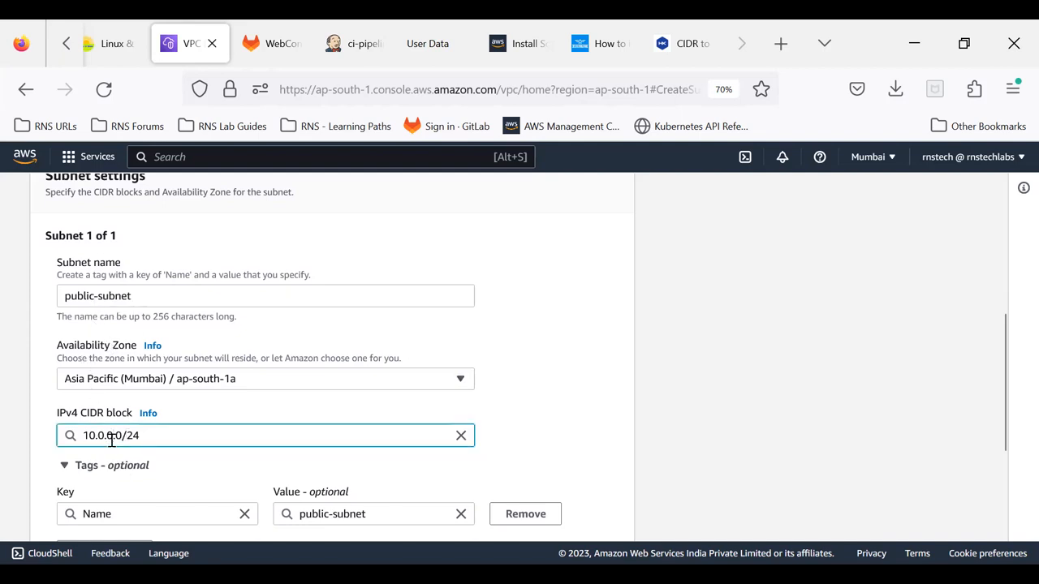
double_click(116, 435)
drag(84, 436, 109, 437)
drag(115, 436, 122, 436)
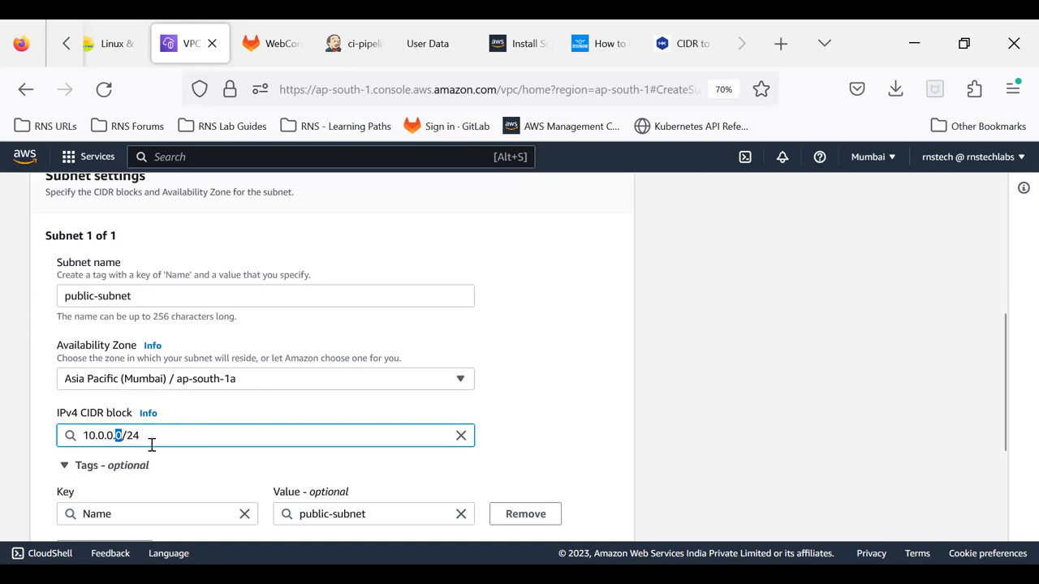
click(785, 365)
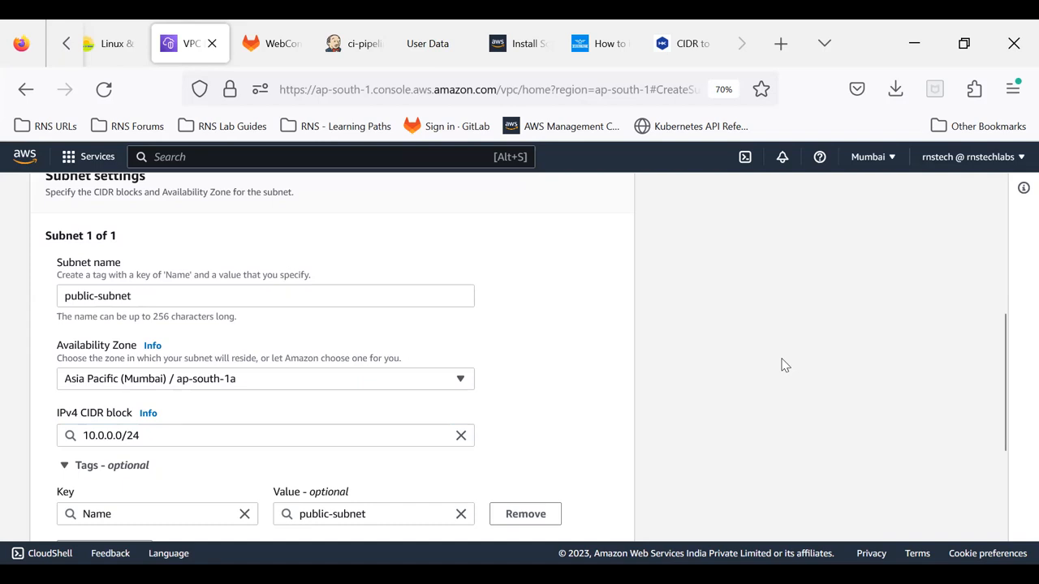
Step: Create public-subnet and remove the subnet ID filter to list all subnets
scroll(785, 365, down, 2)
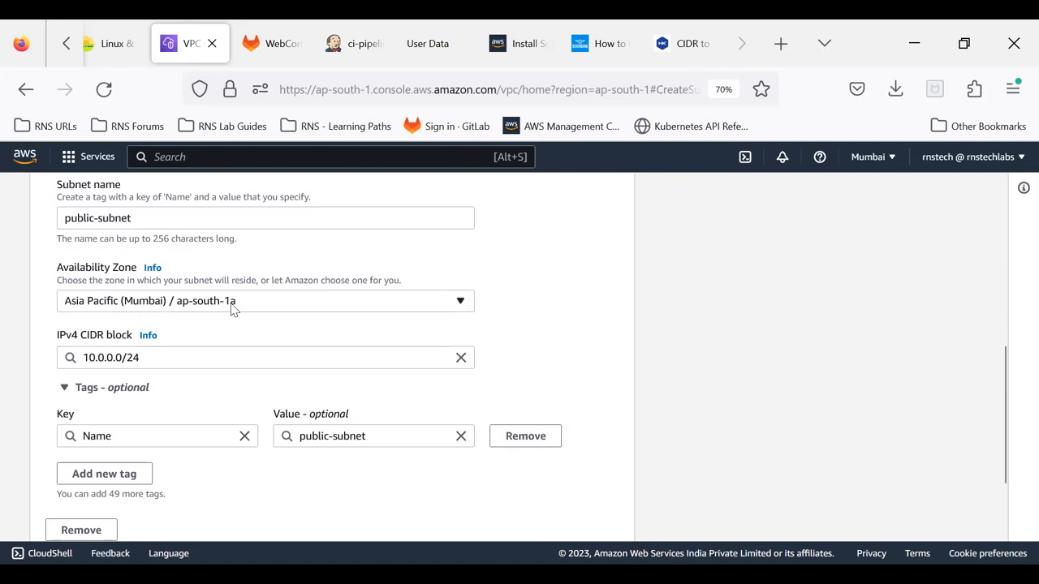
scroll(118, 367, down, 1)
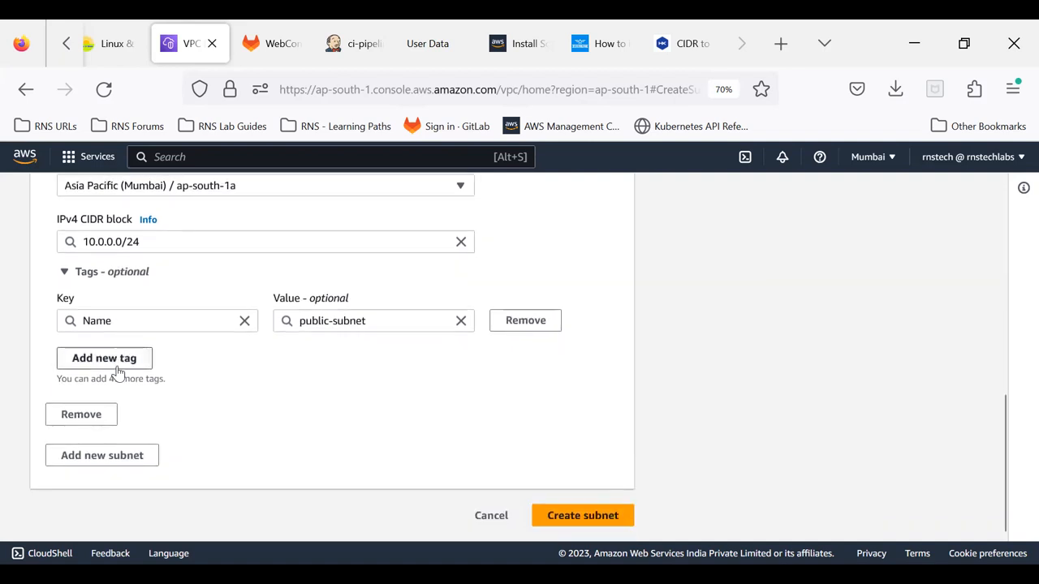
click(579, 519)
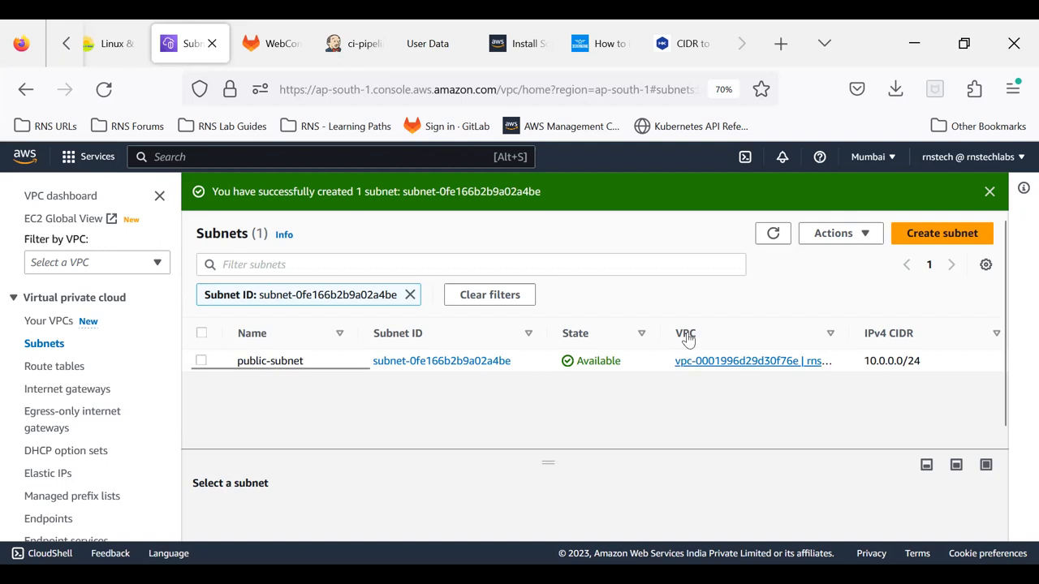
click(410, 296)
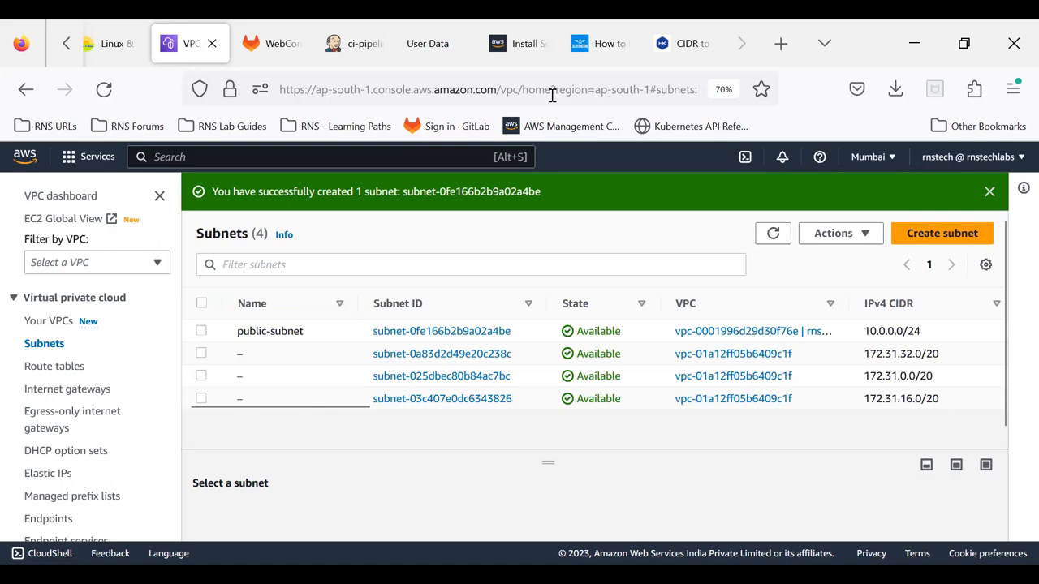
Step: Switch to the AWS VPC presentation in PowerPoint and go to the slide comparing a home network with a VPC
key(alt+Tab)
scroll(536, 390, up, 4)
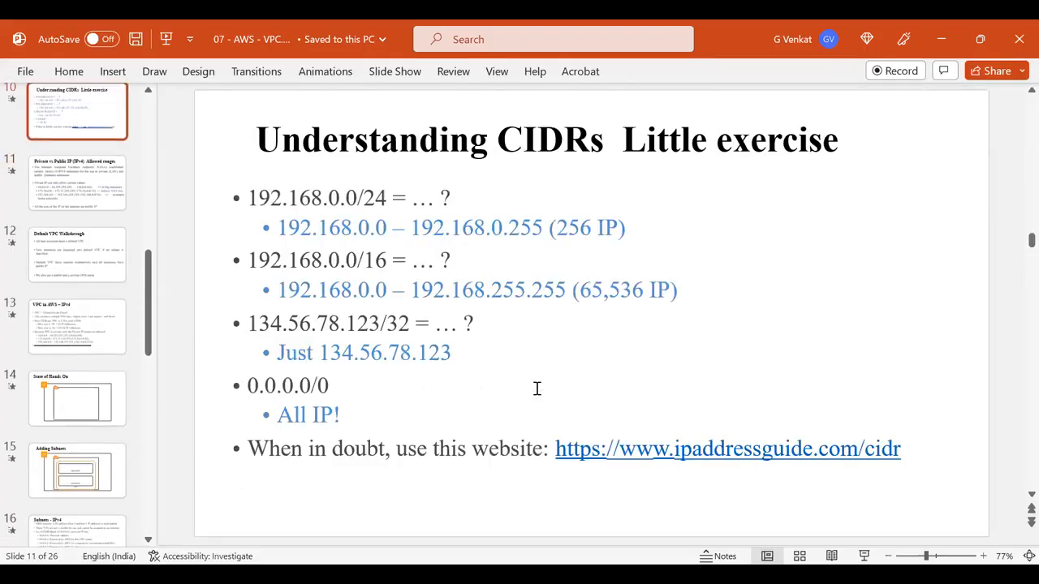
scroll(537, 390, up, 4)
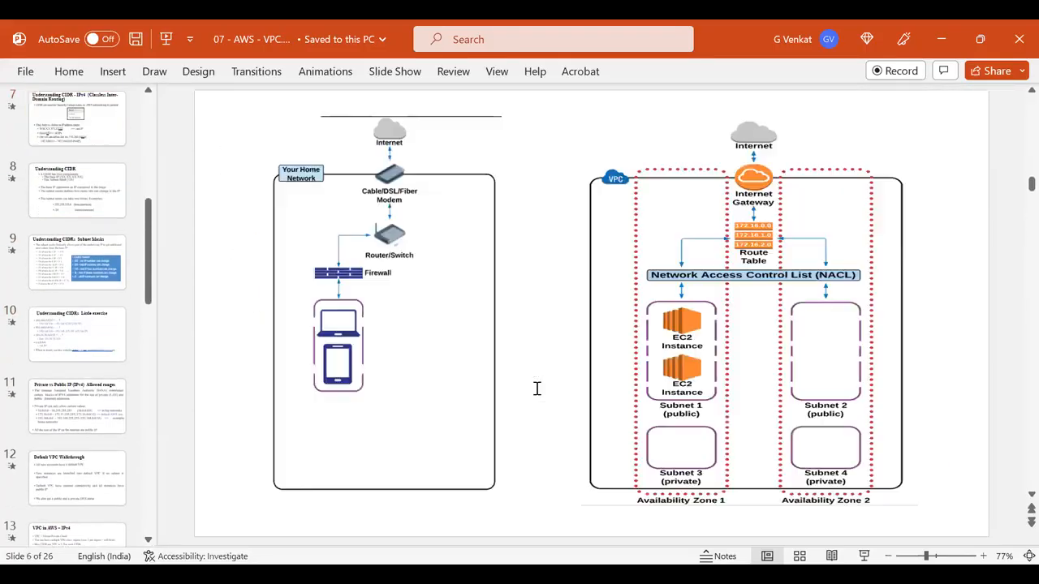
scroll(539, 393, down, 1)
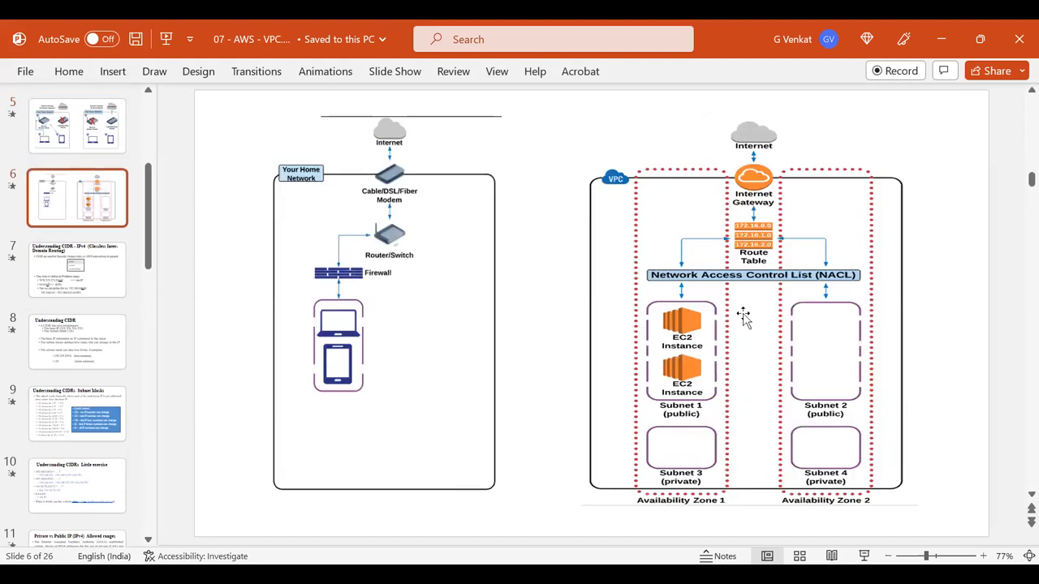
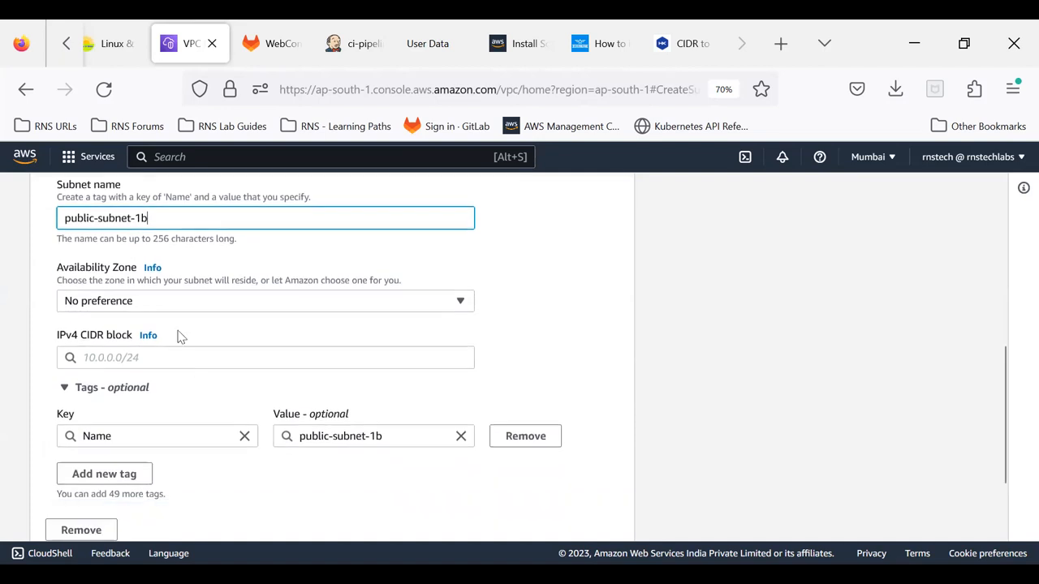
Step: Place public-subnet-1b in availability zone ap-south-1b and set its IPv4 CIDR block to 10.0.1.0/24
click(160, 300)
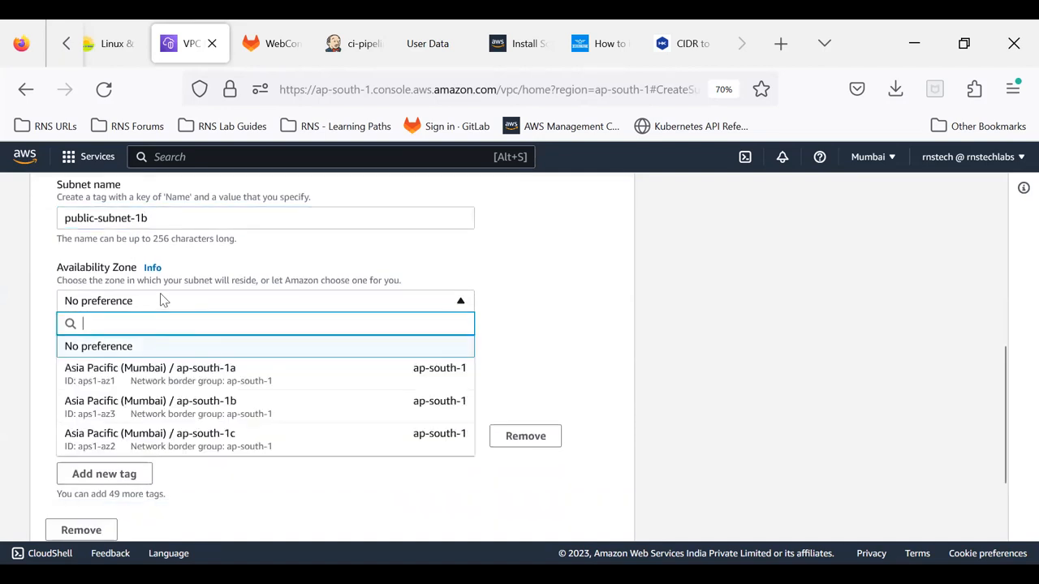
click(243, 411)
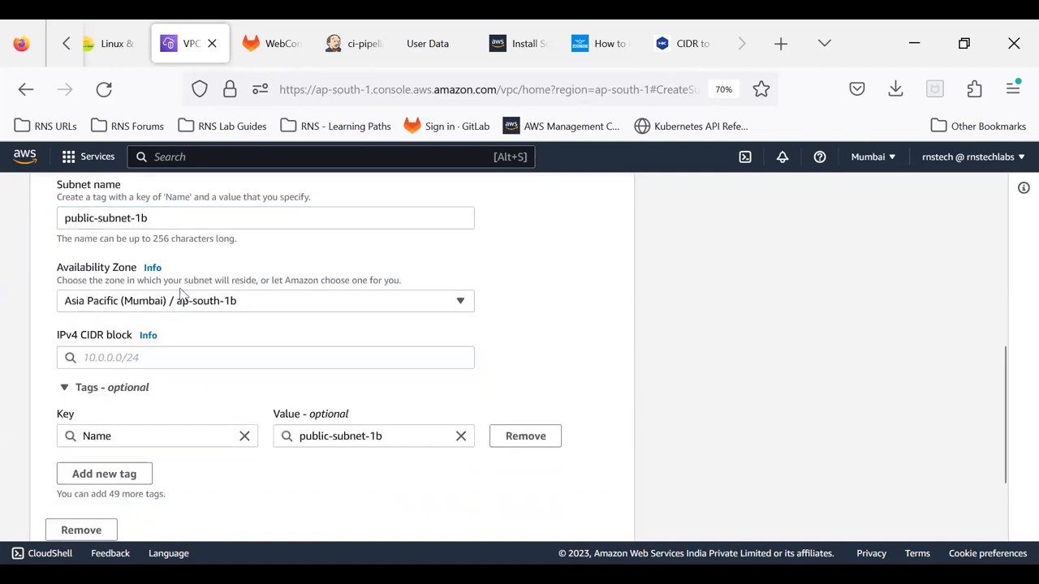
click(135, 353)
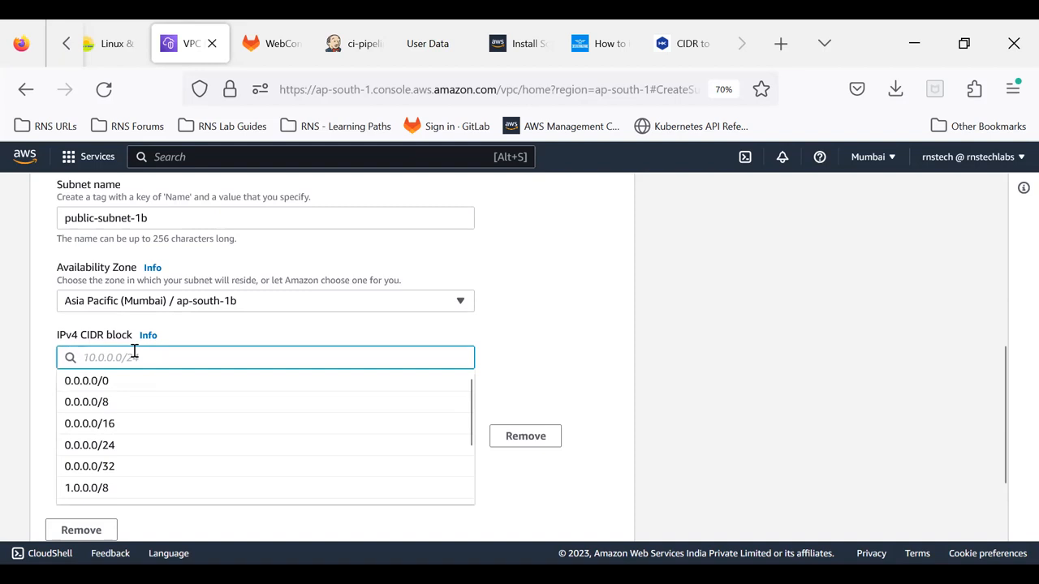
text(10)
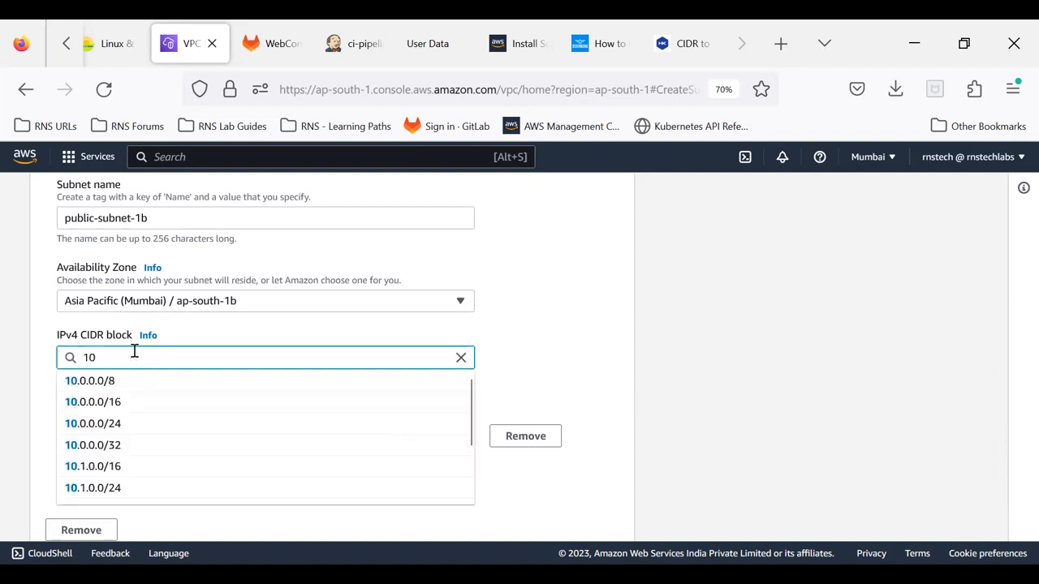
text(.0)
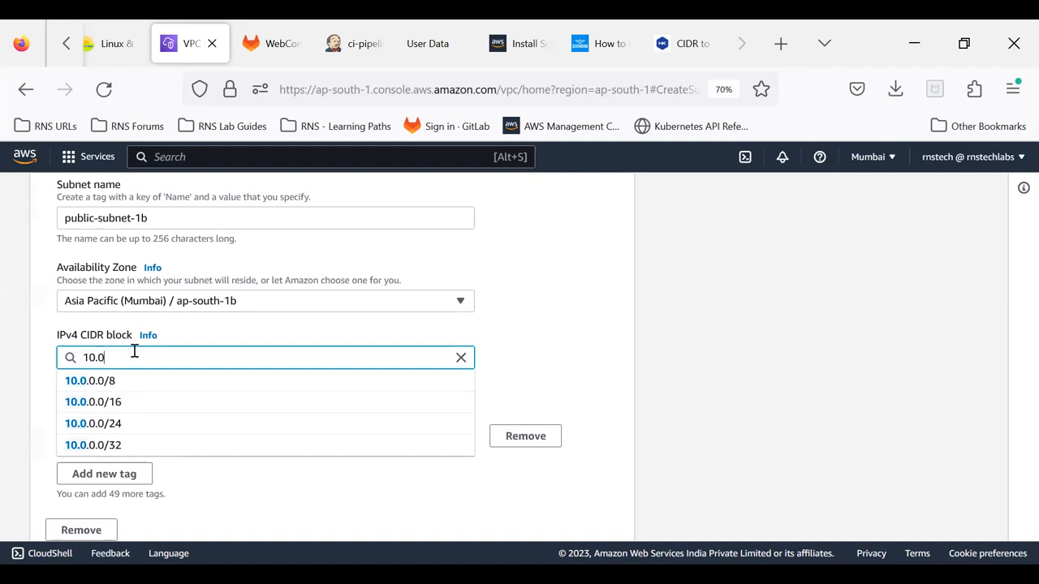
text(.)
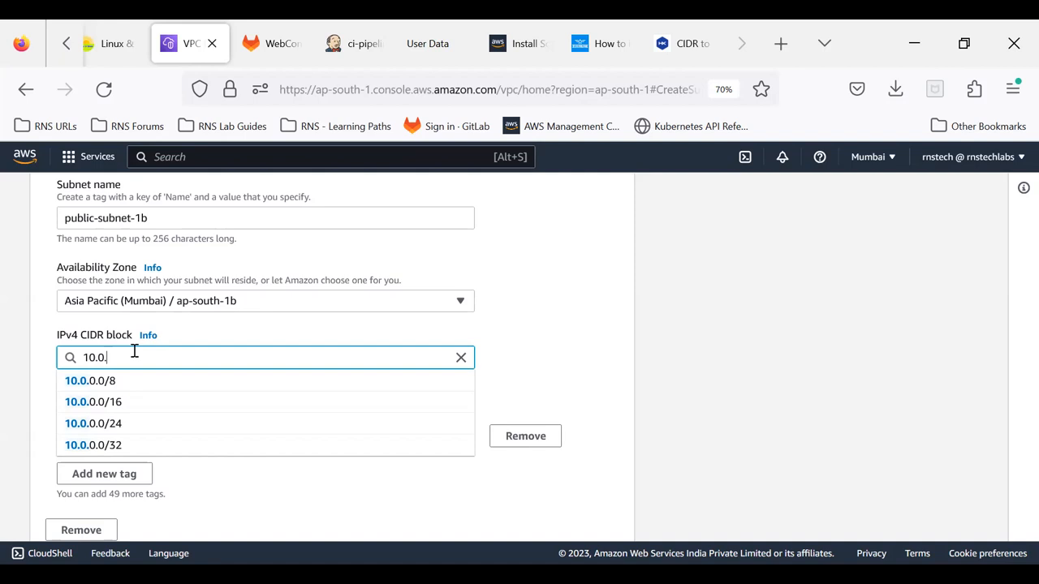
text(1.)
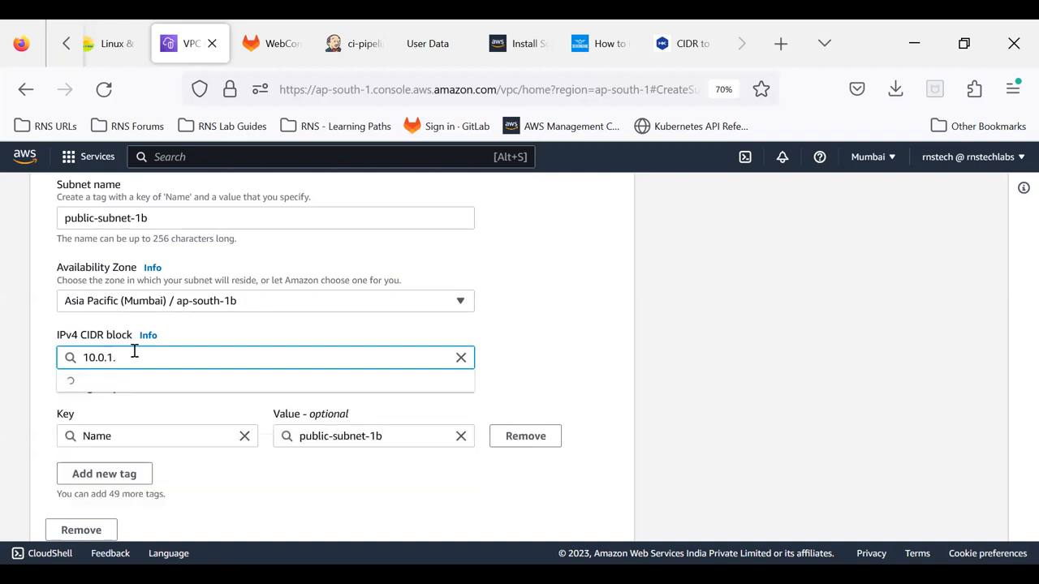
text(0/24)
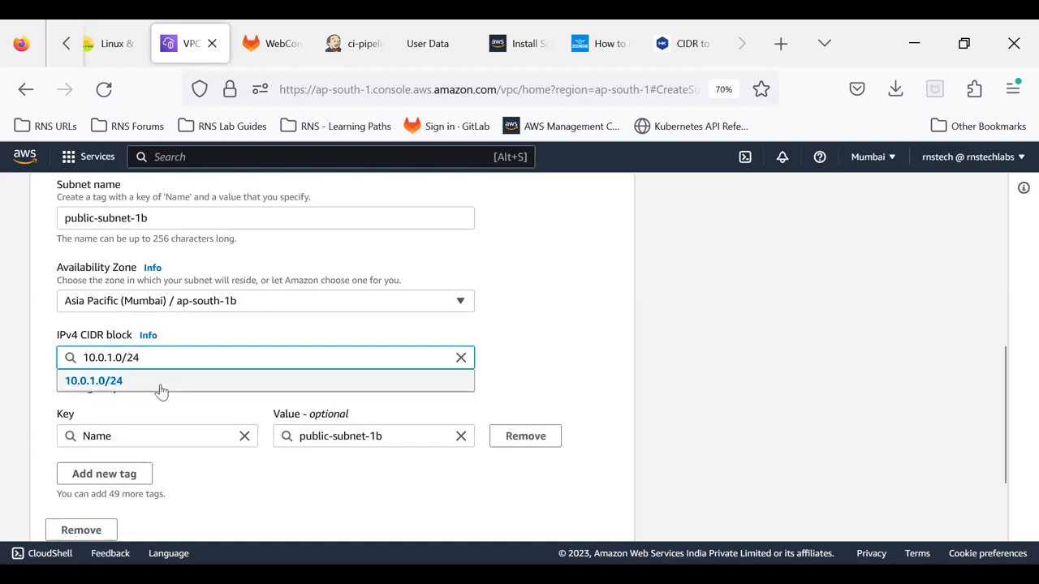
click(158, 386)
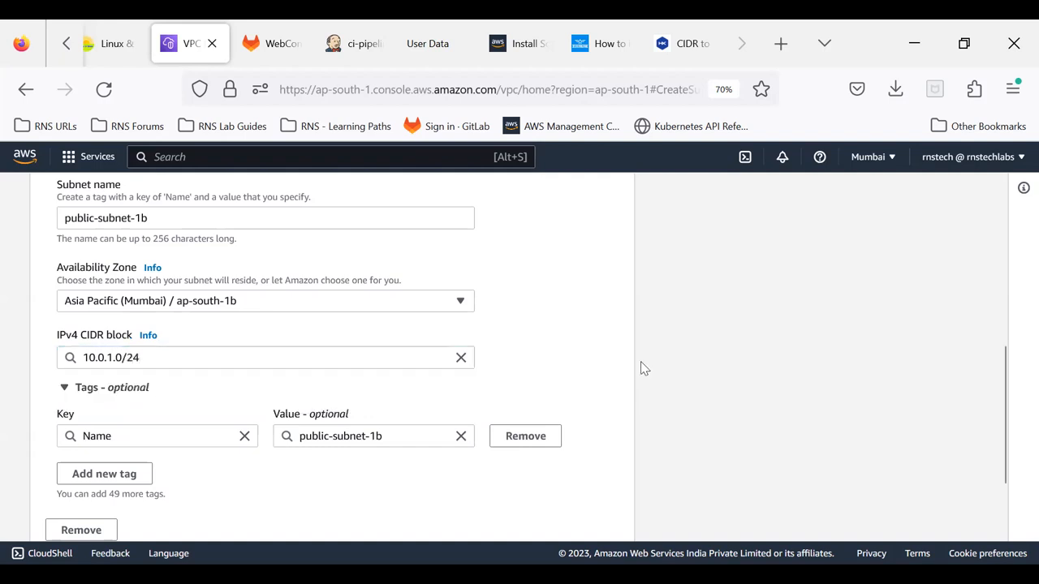
Step: Create public-subnet-1b and remove the subnet ID filter to list all subnets
scroll(584, 370, up, 2)
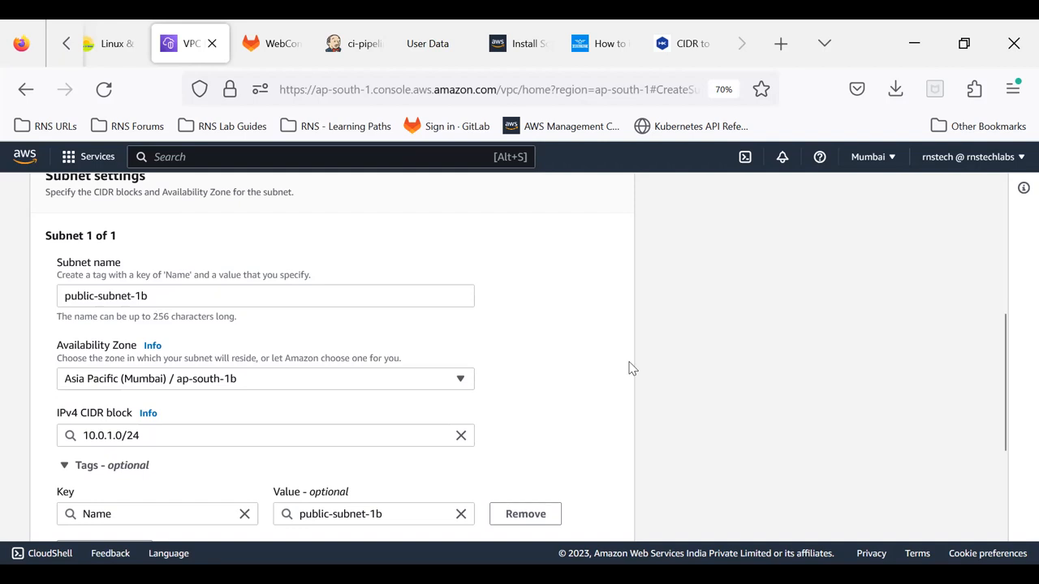
scroll(615, 363, down, 2)
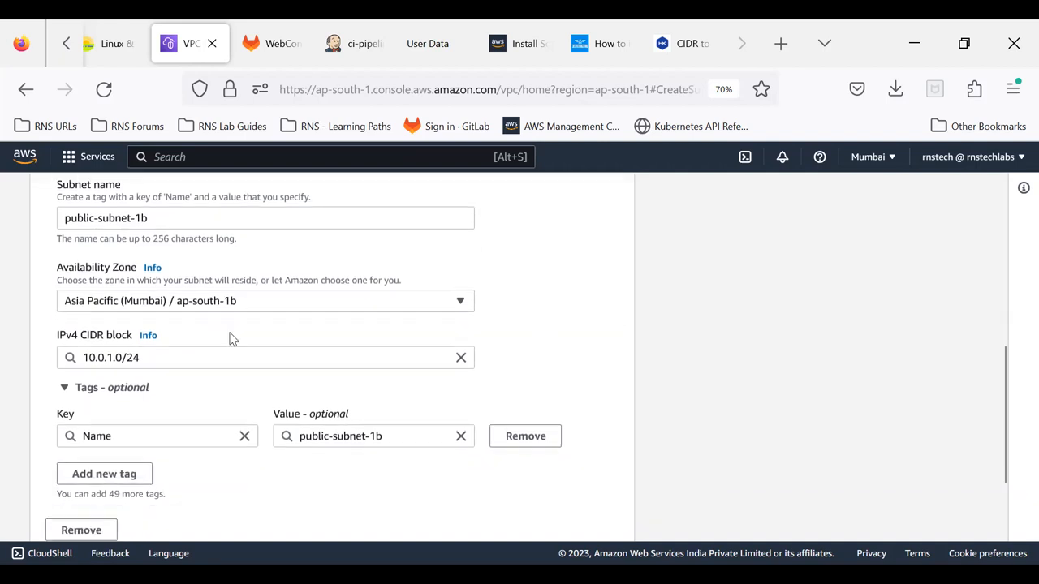
scroll(199, 417, down, 3)
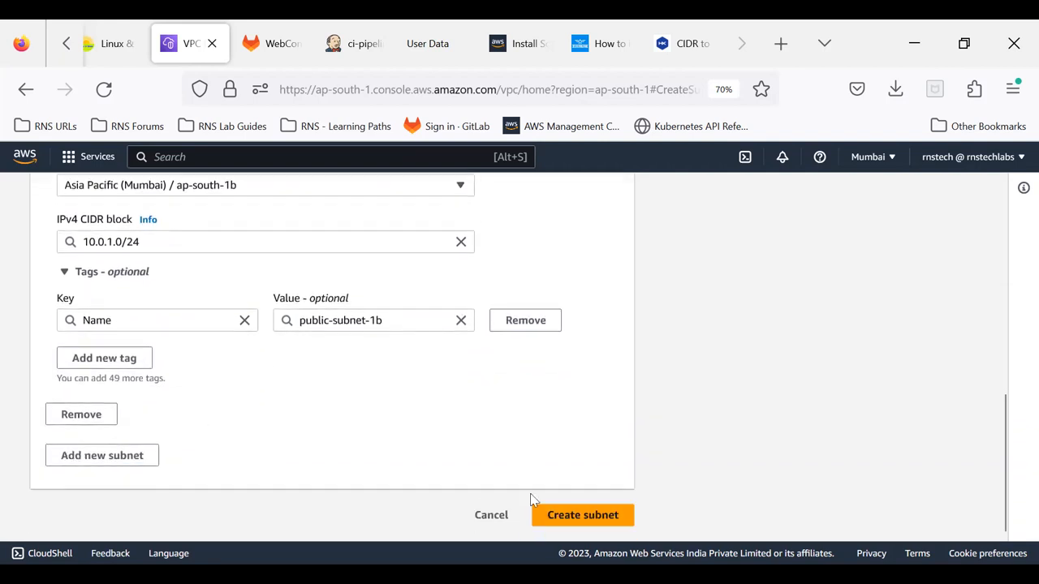
click(584, 520)
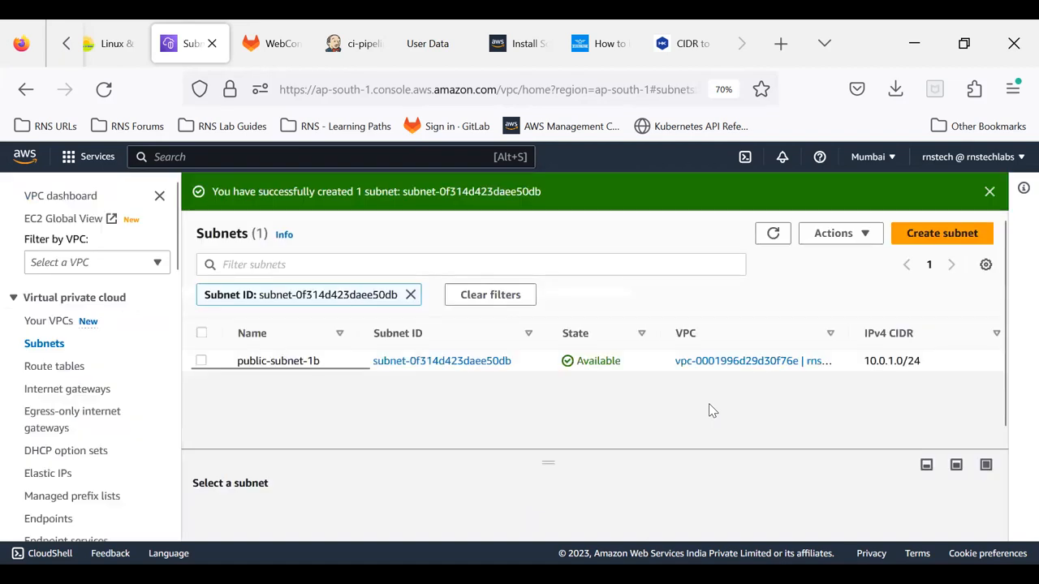
click(410, 295)
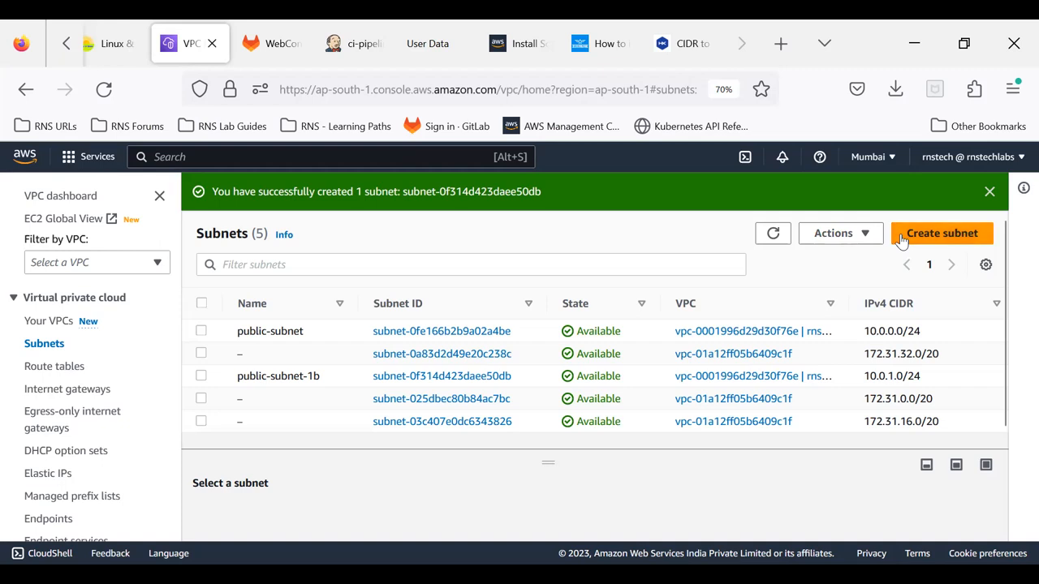
Step: Compare the available IPv4 addresses and availability zones of public-subnet and public-subnet-1b in the subnet list
mouse_move(347, 435)
drag(346, 435, 399, 439)
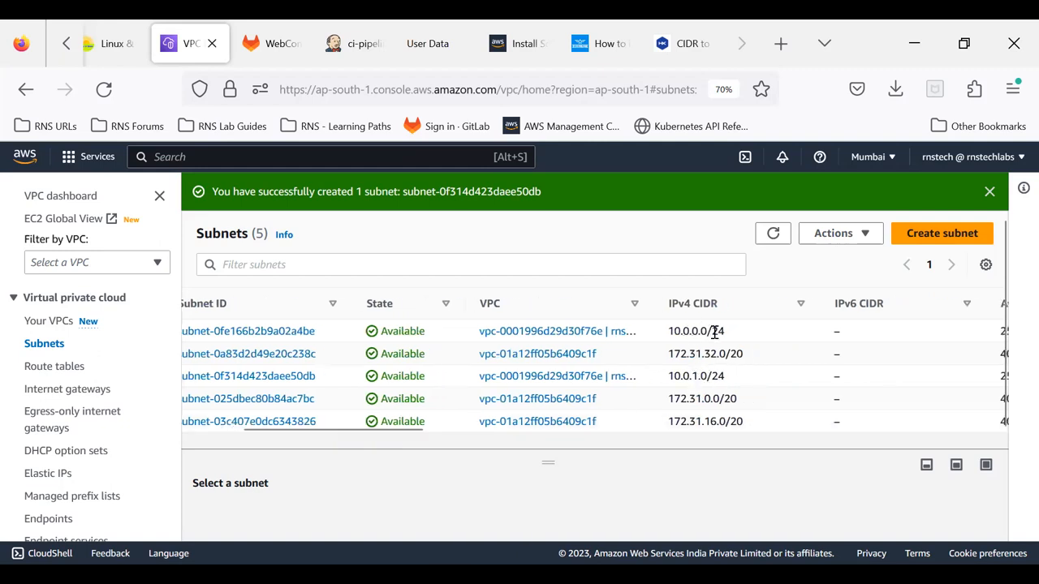
mouse_move(398, 436)
drag(398, 437, 484, 435)
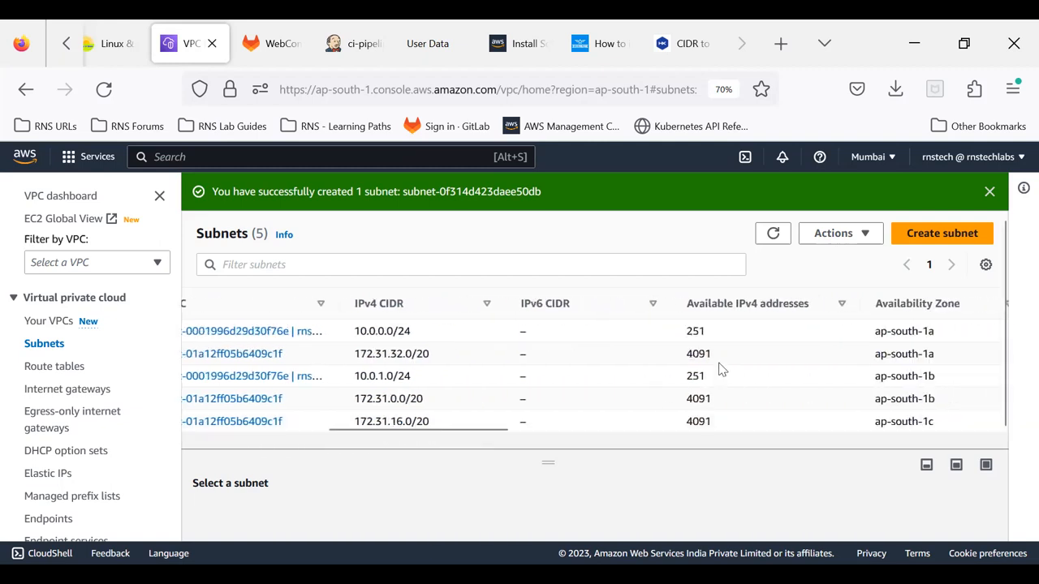
double_click(689, 331)
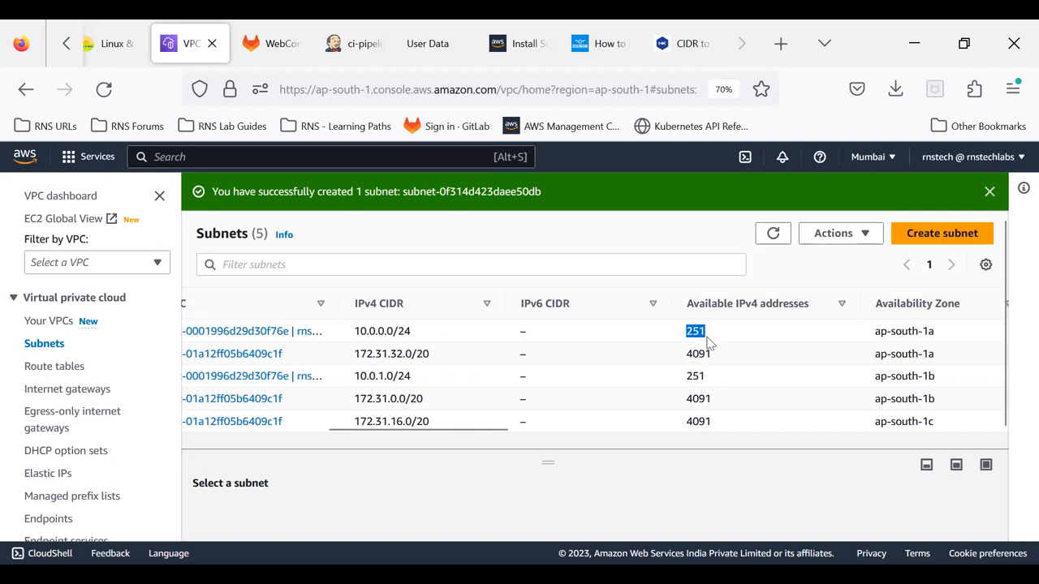
double_click(691, 377)
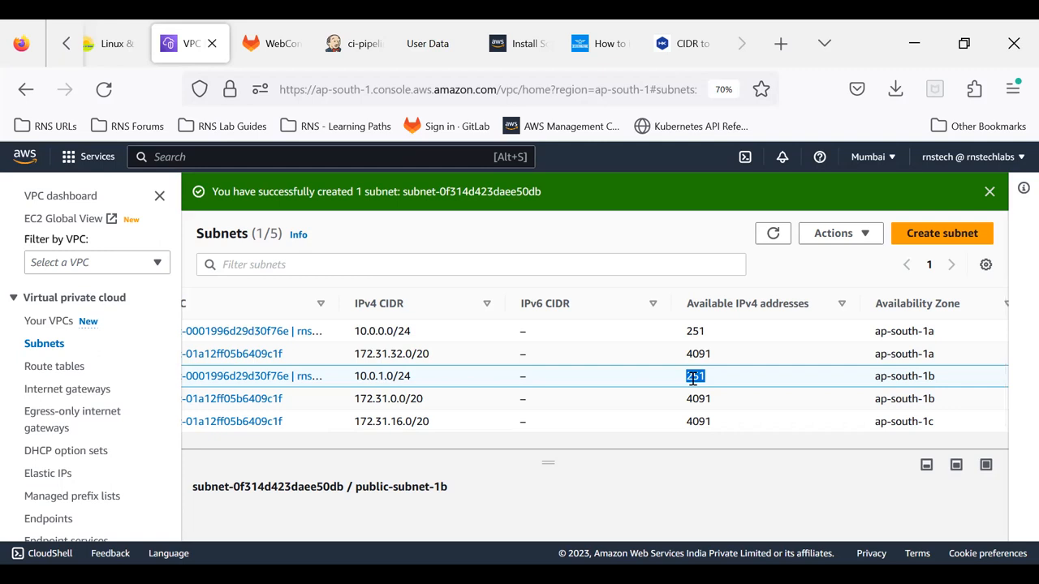
drag(473, 433, 249, 421)
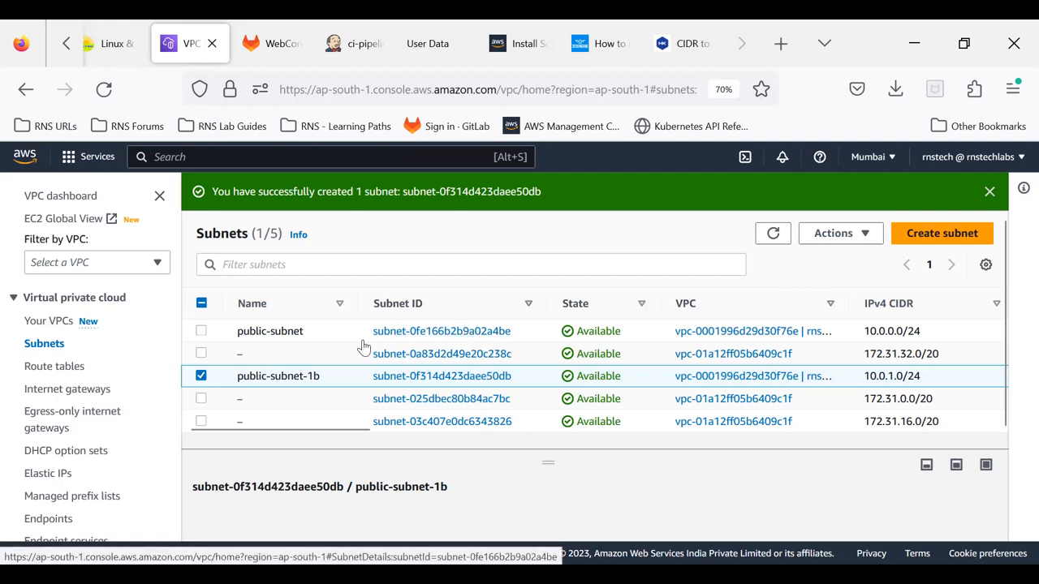
Step: Start a new subnet in rns-vpc and name it private-subnet-1a
click(946, 234)
click(162, 363)
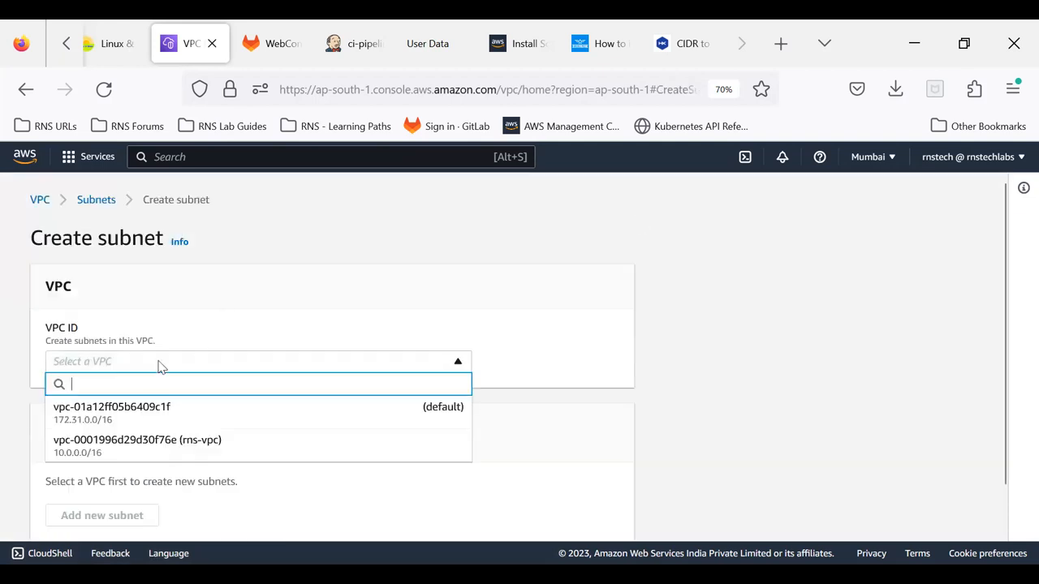
click(146, 455)
scroll(216, 397, down, 4)
click(139, 455)
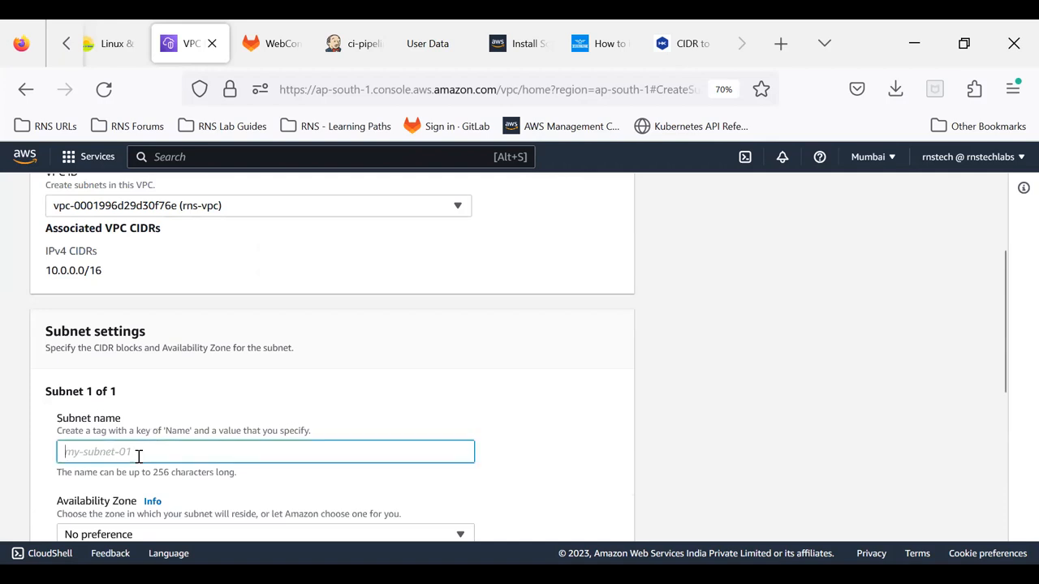
text(private-subnet)
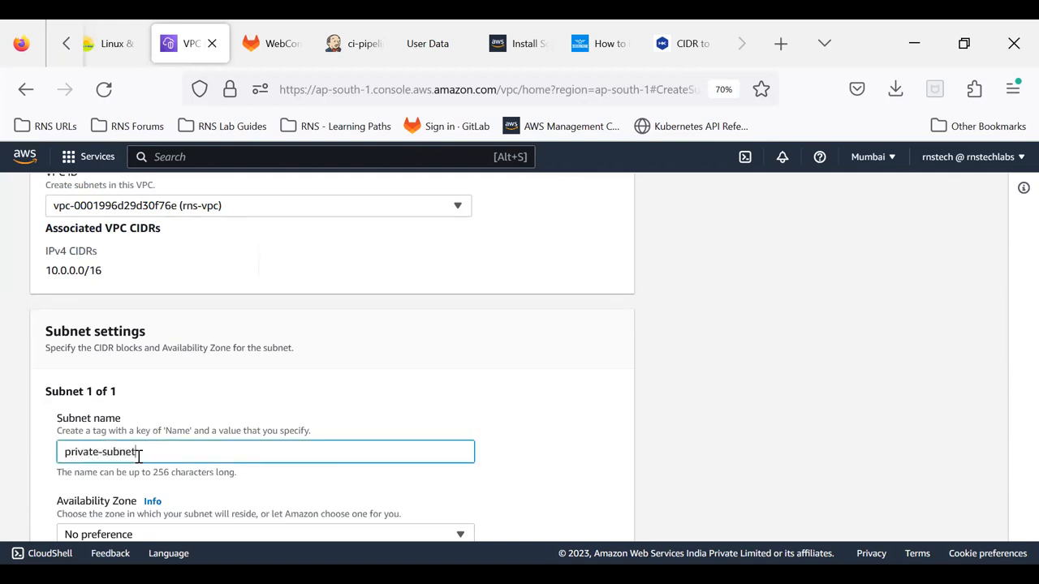
text(-1a)
Step: Set the availability zone of private-subnet-1a to Asia Pacific (Mumbai) / ap-south-1a
scroll(218, 349, down, 2)
click(166, 459)
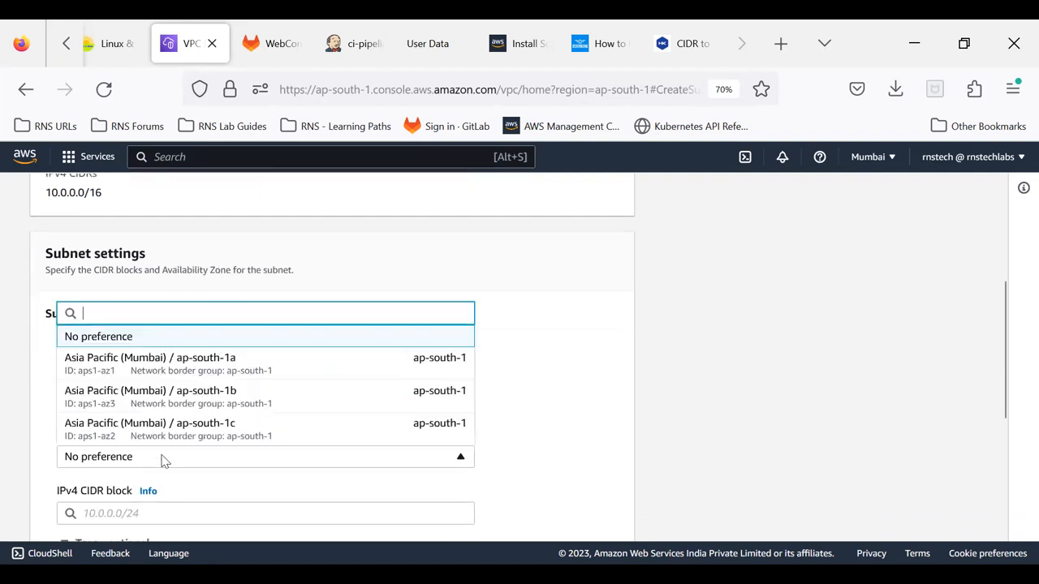
click(148, 370)
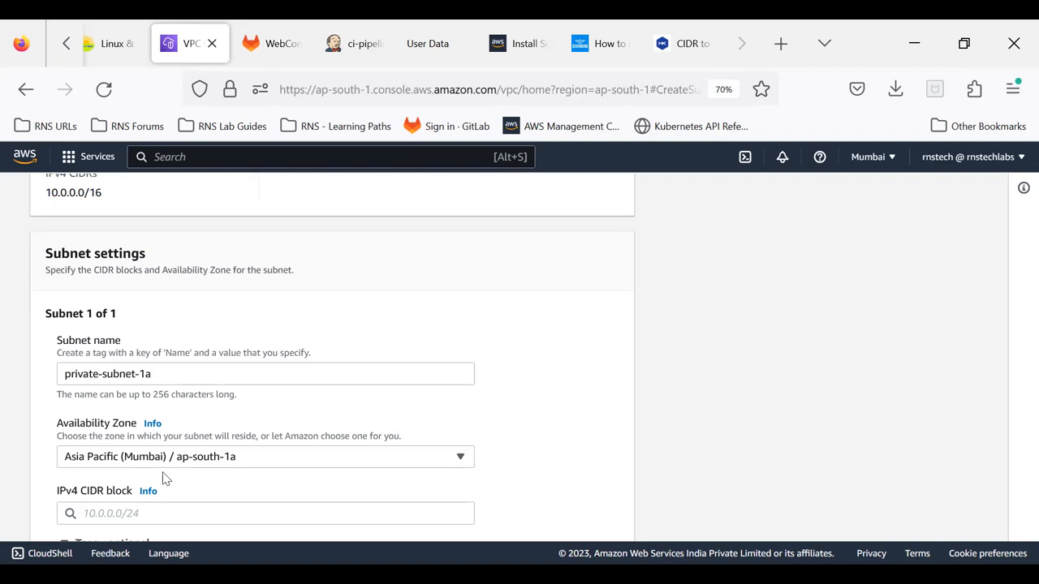
Step: Set the IPv4 CIDR block of private-subnet-1a to 10.0.2.0/24
scroll(113, 406, down, 2)
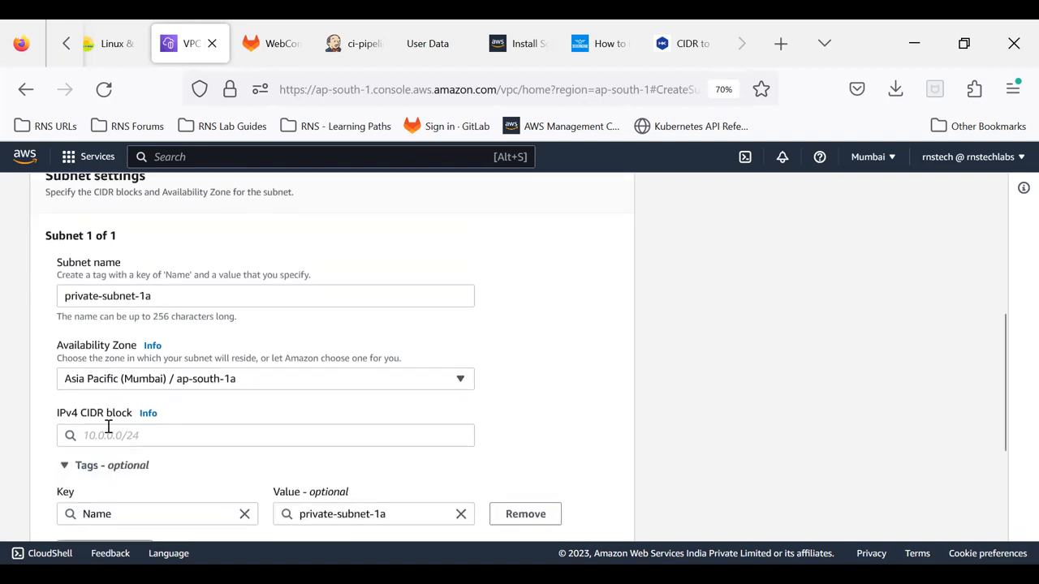
click(108, 430)
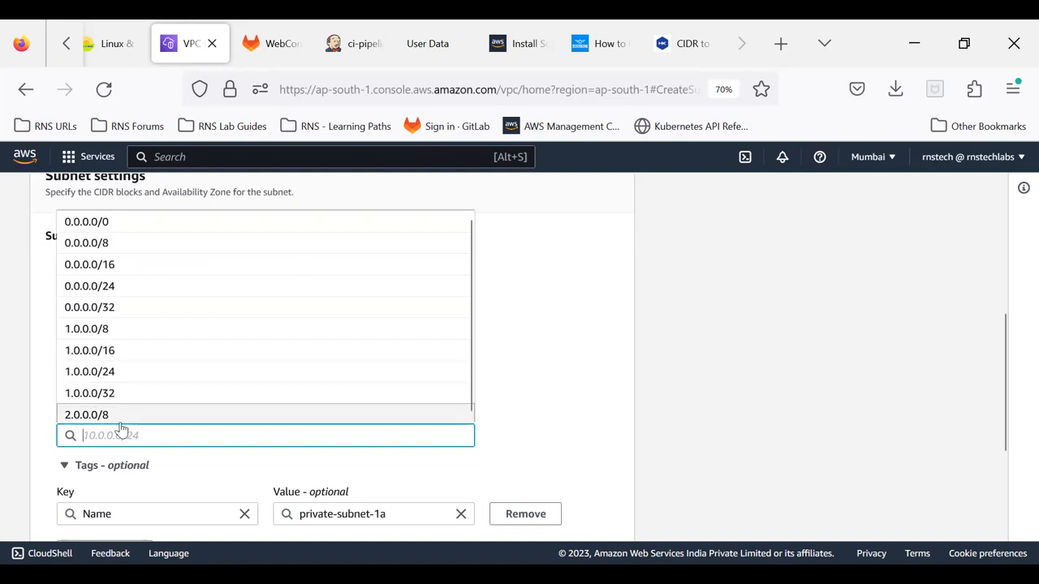
text(10.0.)
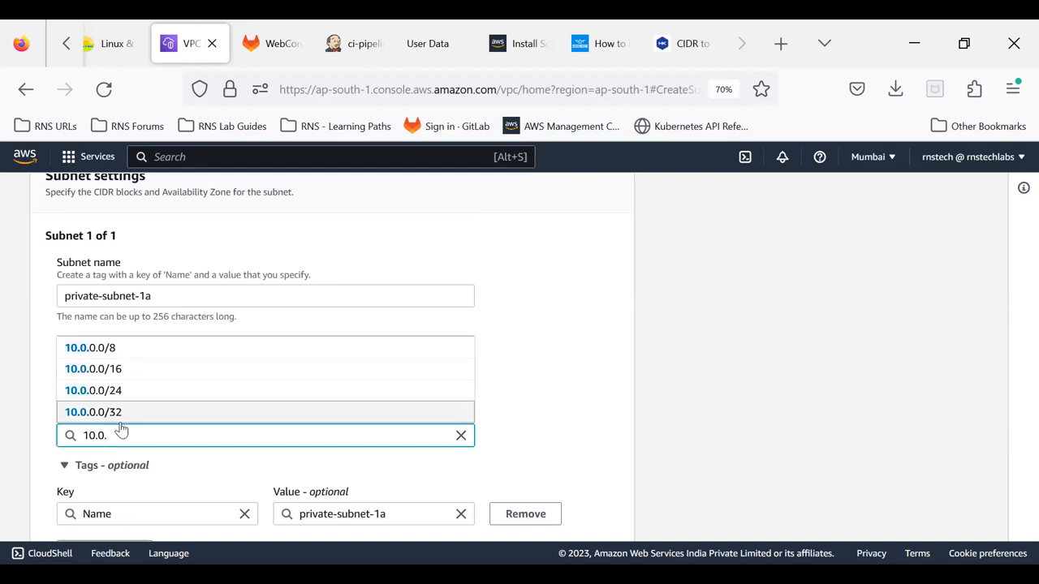
text(.0)
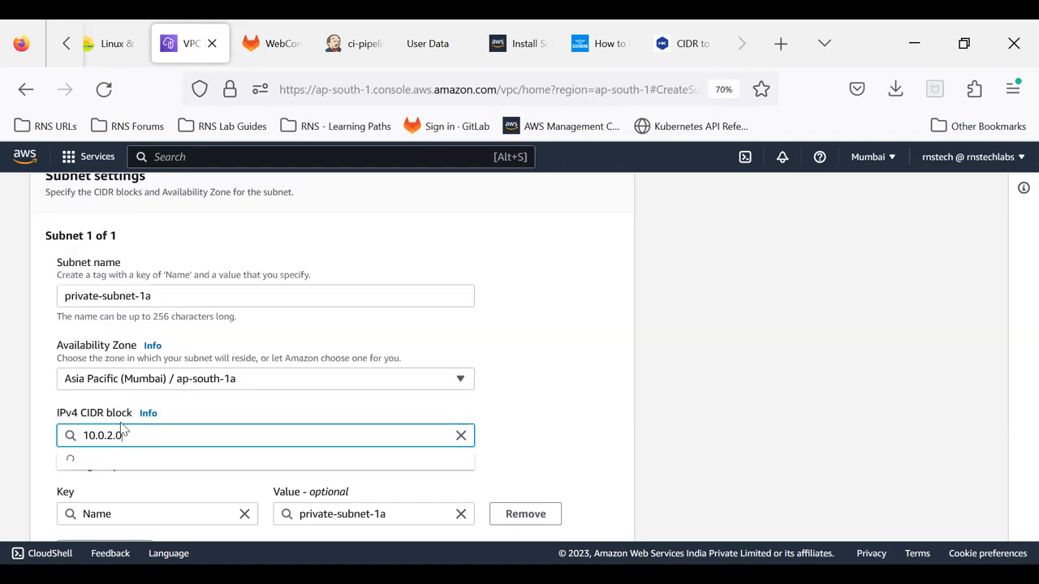
text(/24)
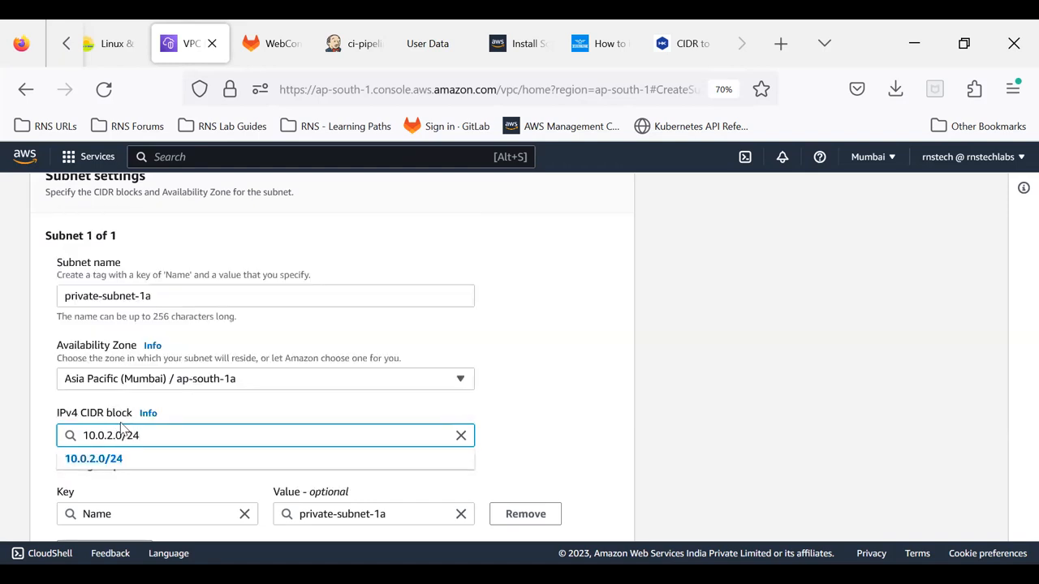
click(706, 369)
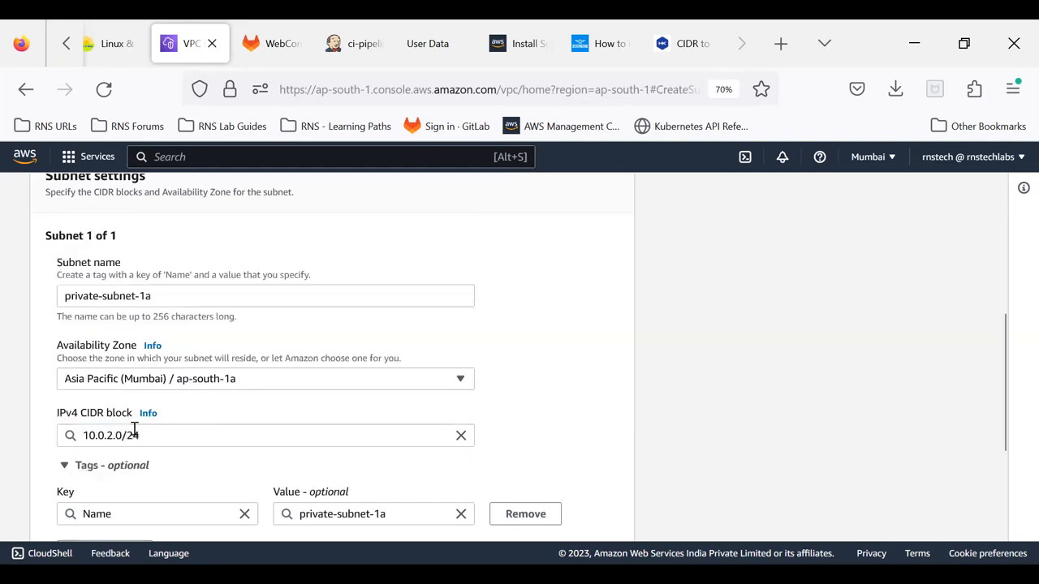
Step: Change the third octet of private-subnet-1a's IPv4 CIDR block to 16, giving 10.0.16.0/24
scroll(246, 420, down, 3)
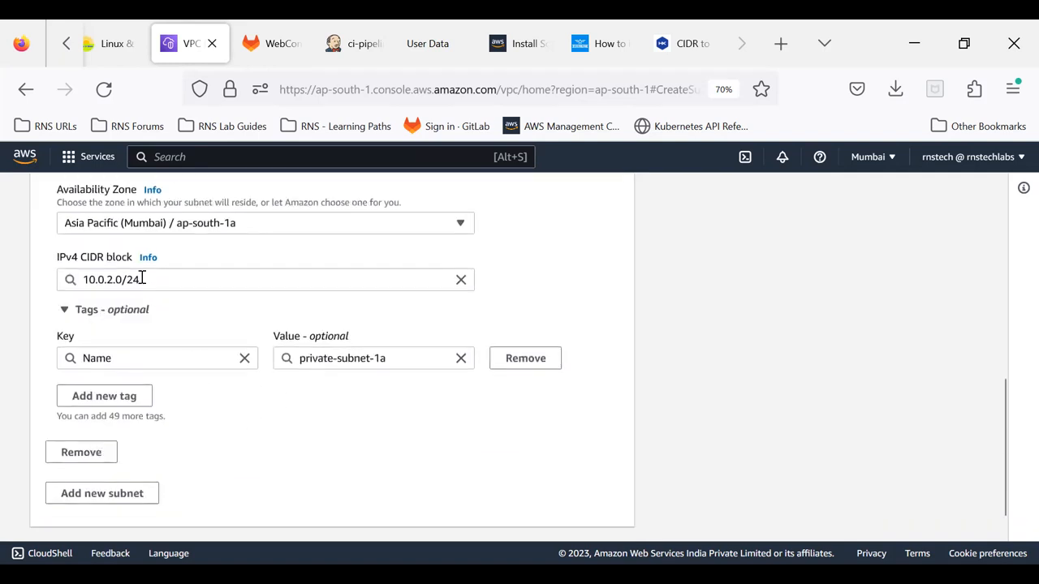
click(112, 279)
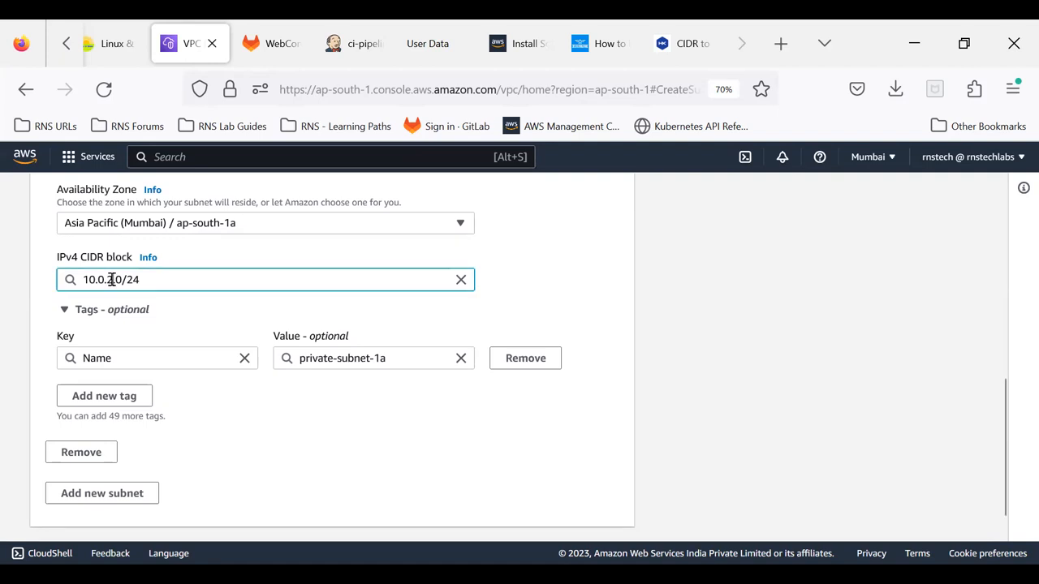
double_click(110, 279)
text(2)
text(16)
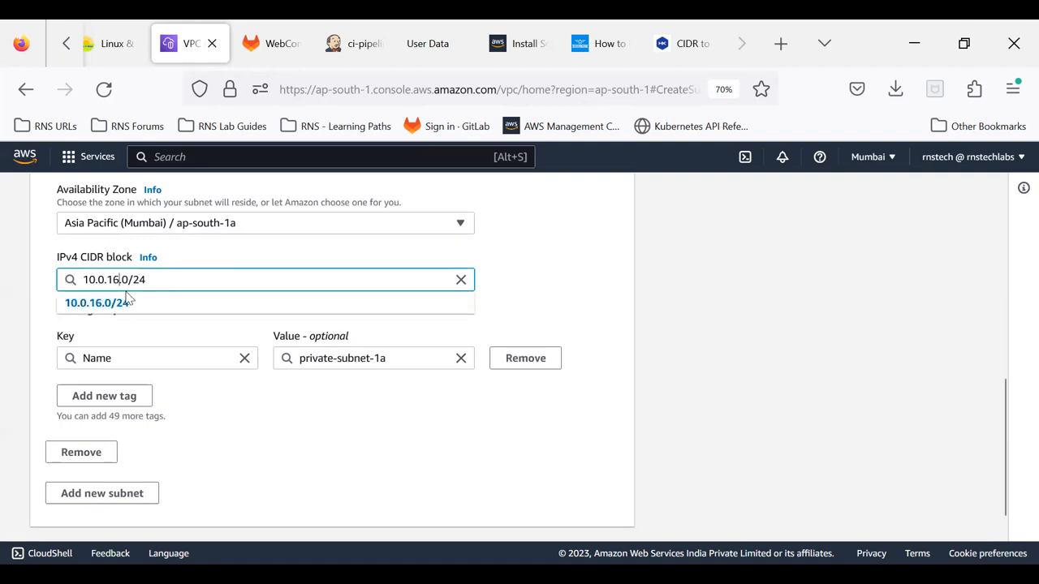
click(128, 301)
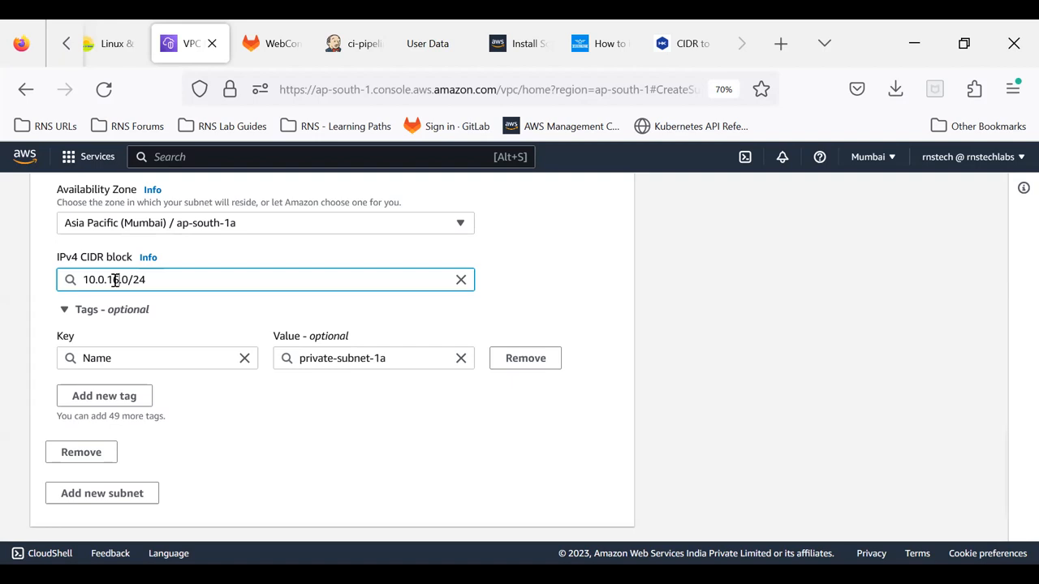
click(119, 280)
click(682, 329)
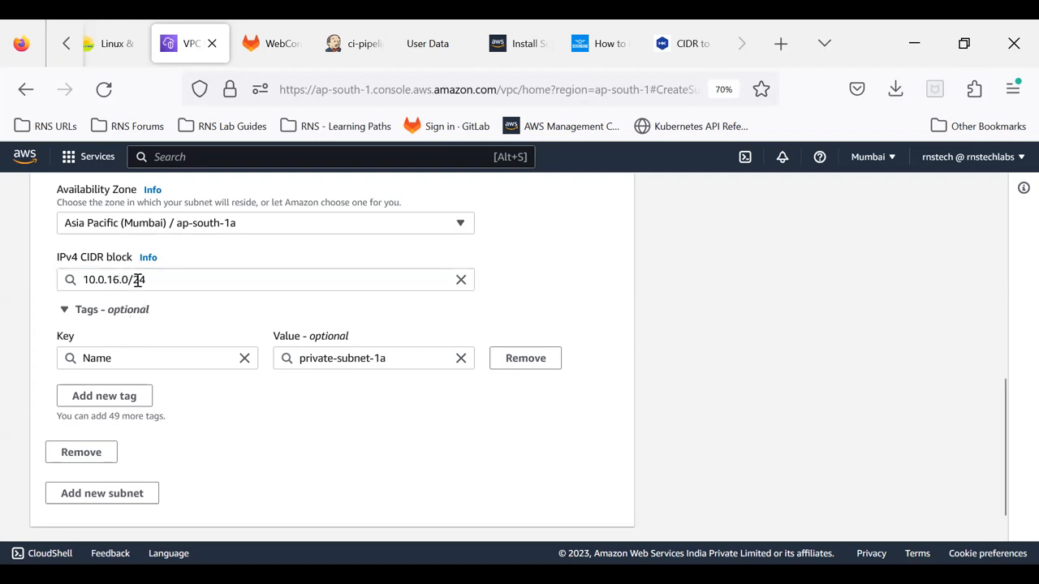
Step: Create private-subnet-1a with the entered settings and clear the subnet ID filter to list all subnets
scroll(322, 398, down, 2)
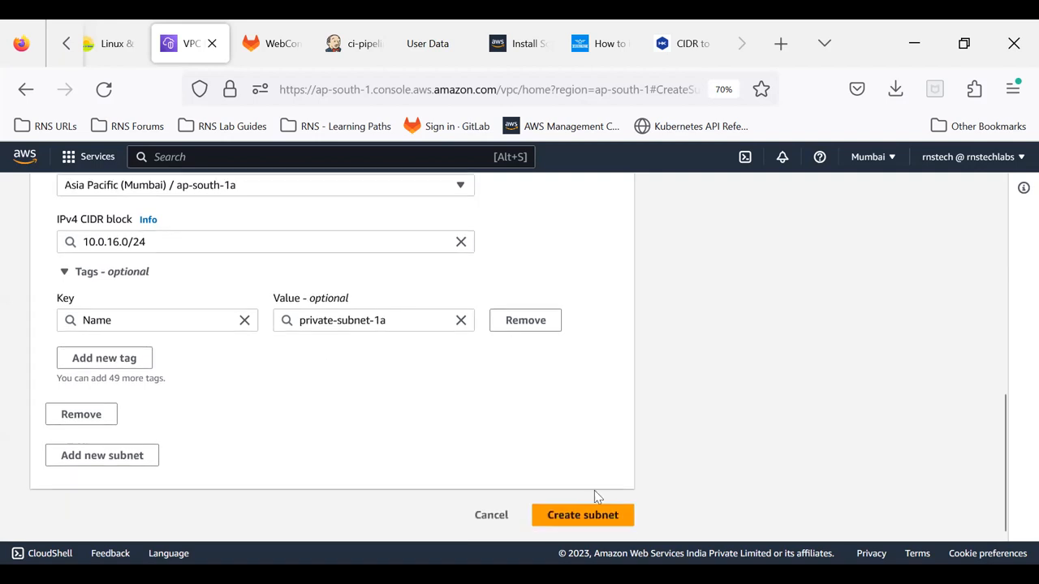
click(578, 520)
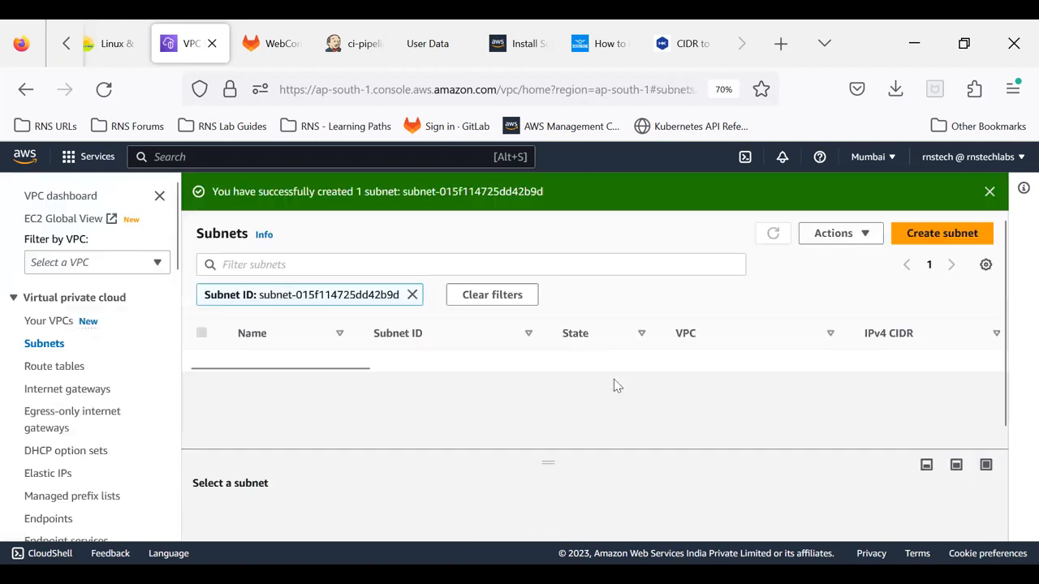
click(413, 295)
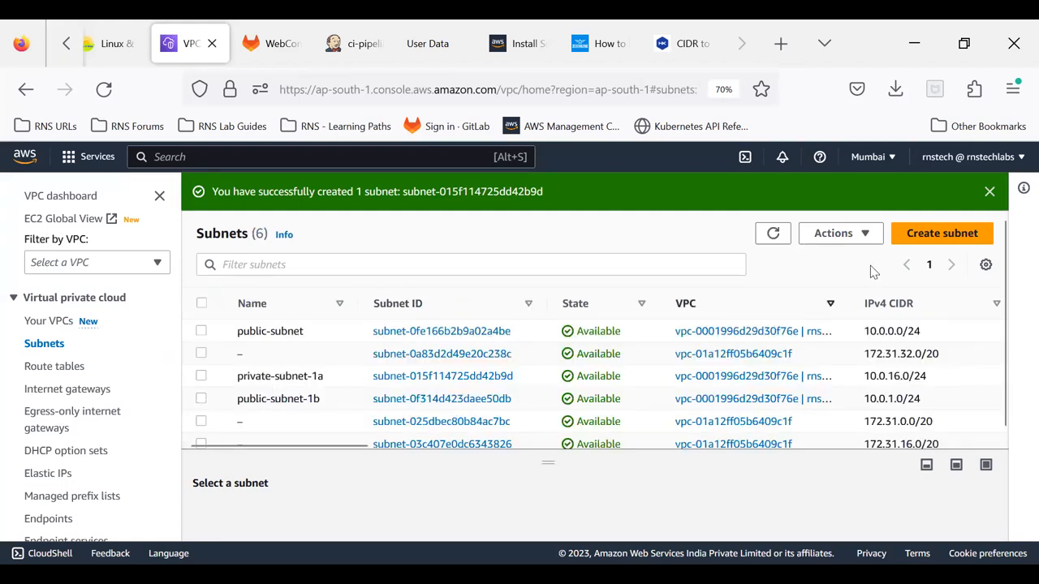
Step: Start another new subnet in rns-vpc and name it private-subnet-1b
click(941, 235)
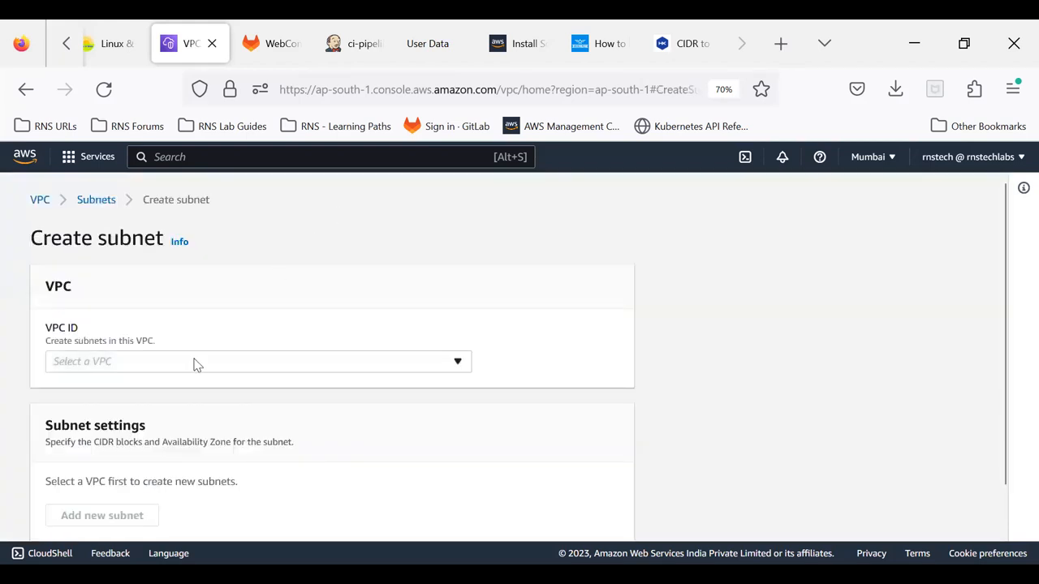
click(195, 362)
click(182, 446)
scroll(183, 452, down, 5)
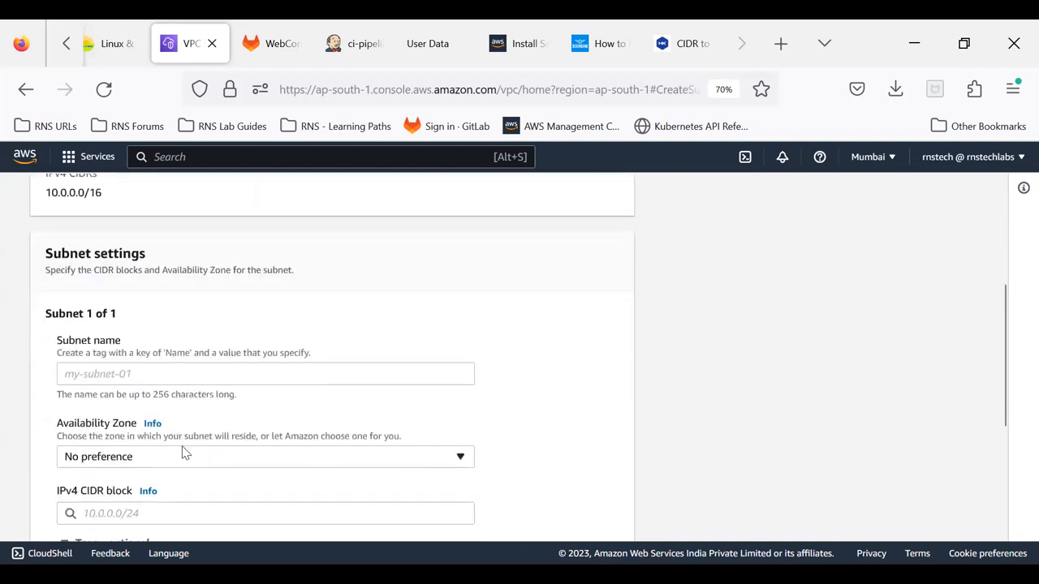
click(115, 377)
text(pr)
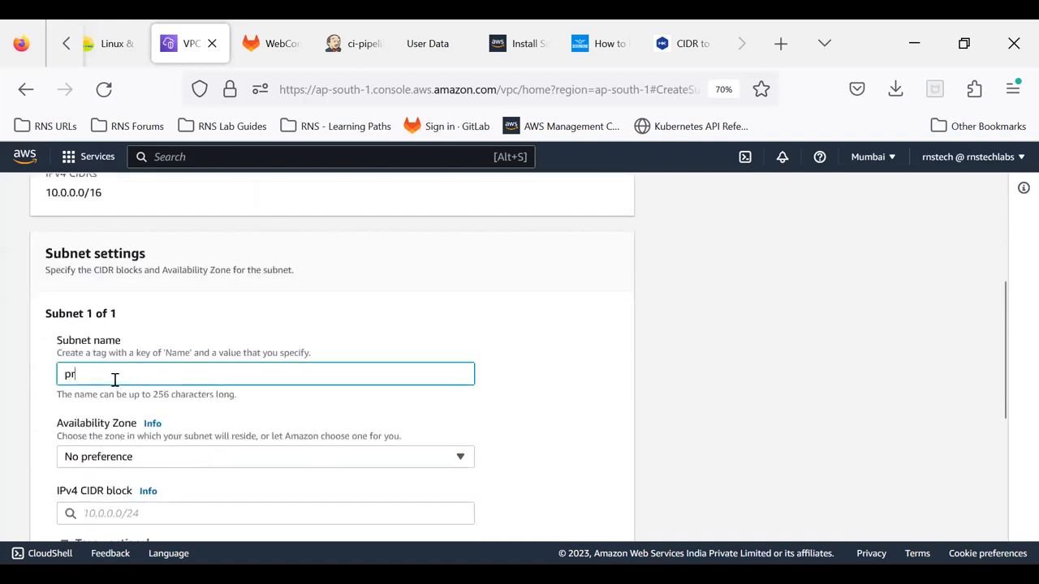
text(ivate-subnet-1b)
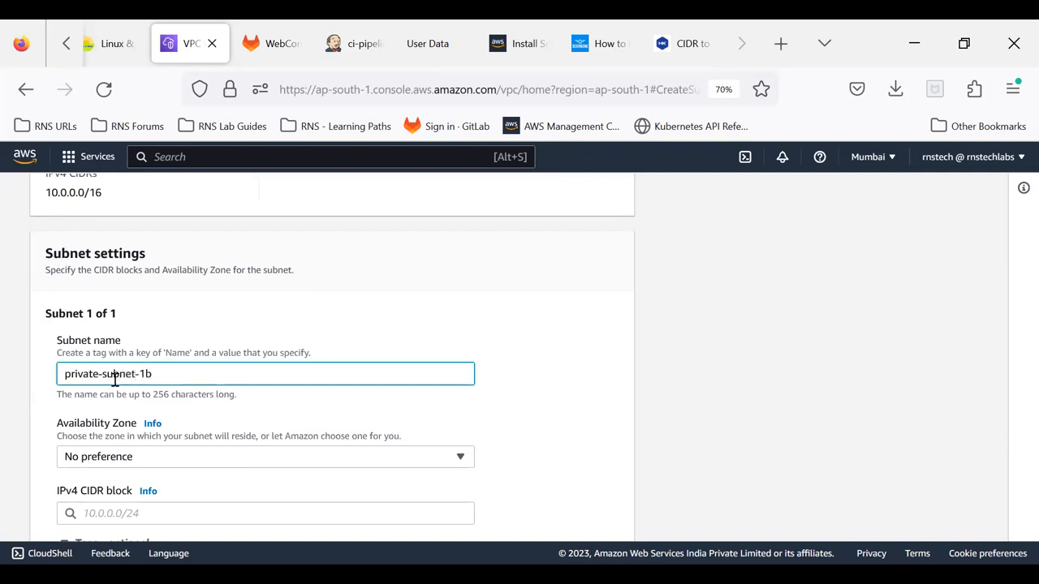
Step: Set private-subnet-1b's availability zone to Asia Pacific (Mumbai) / ap-south-1b and its IPv4 CIDR block to 10.0.17.0/24
click(112, 456)
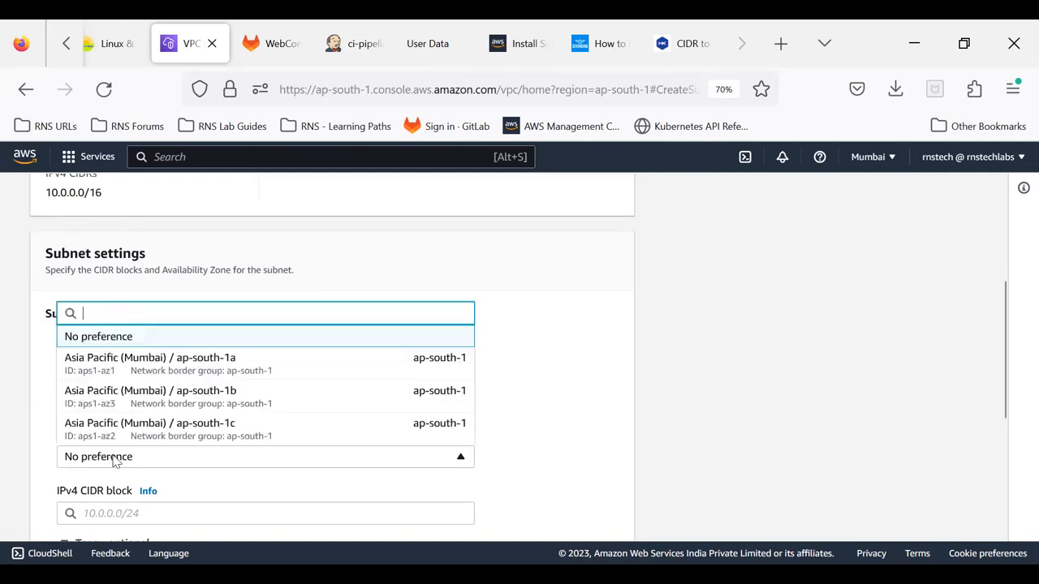
click(162, 396)
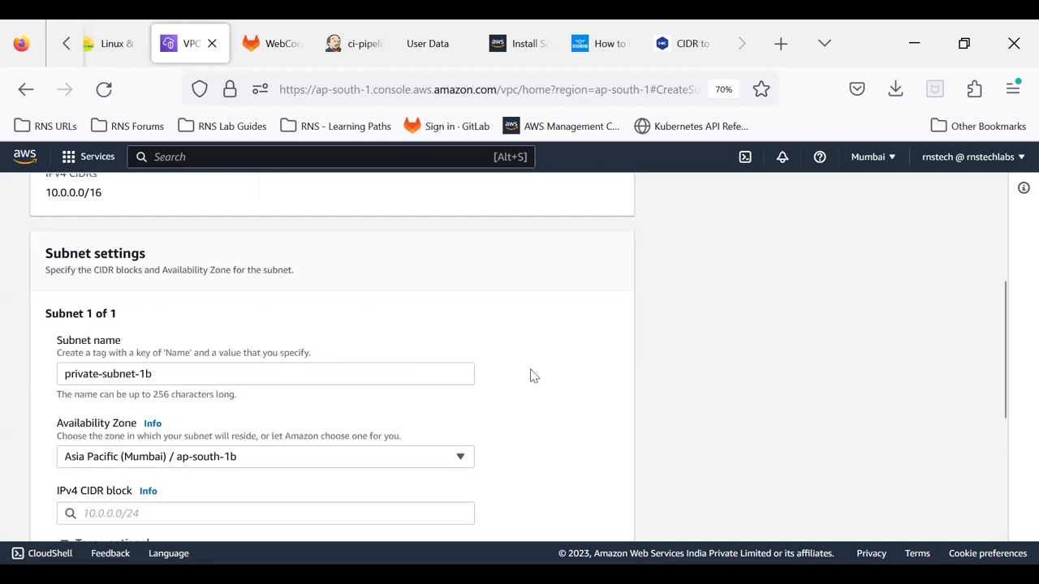
scroll(487, 382, down, 3)
click(174, 357)
text(10.0.)
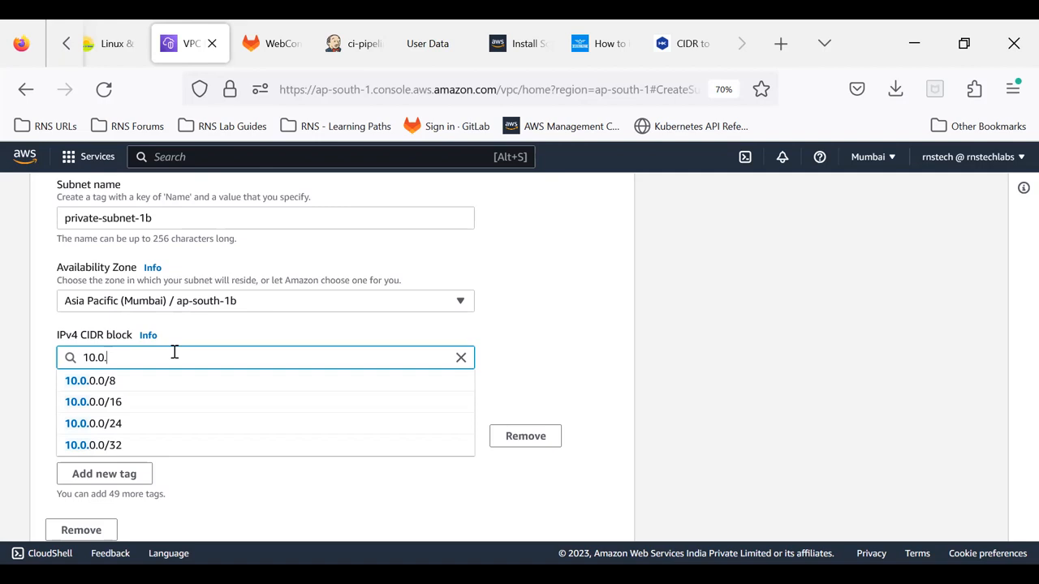
text(17.0/24)
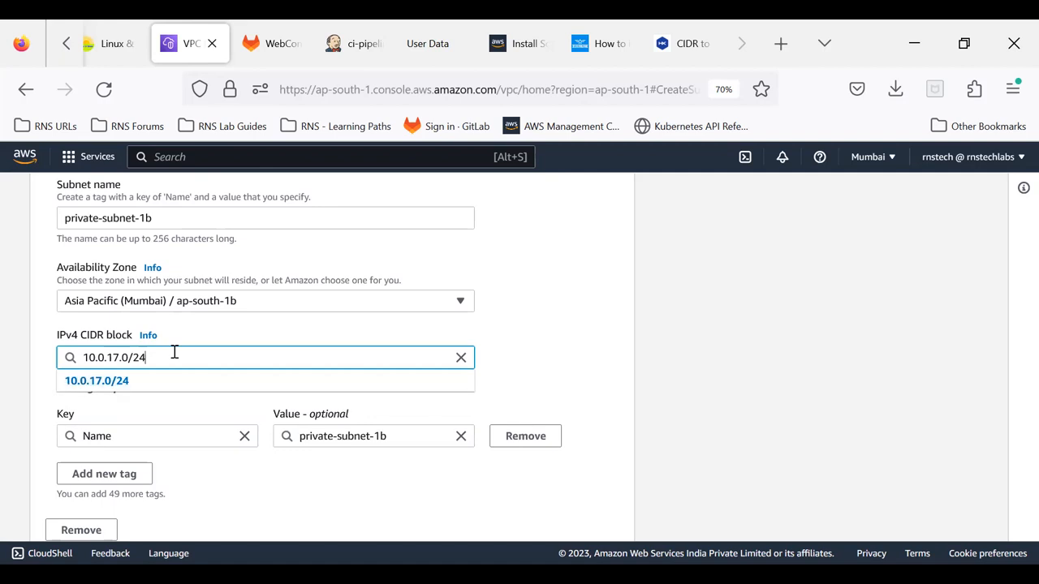
click(703, 384)
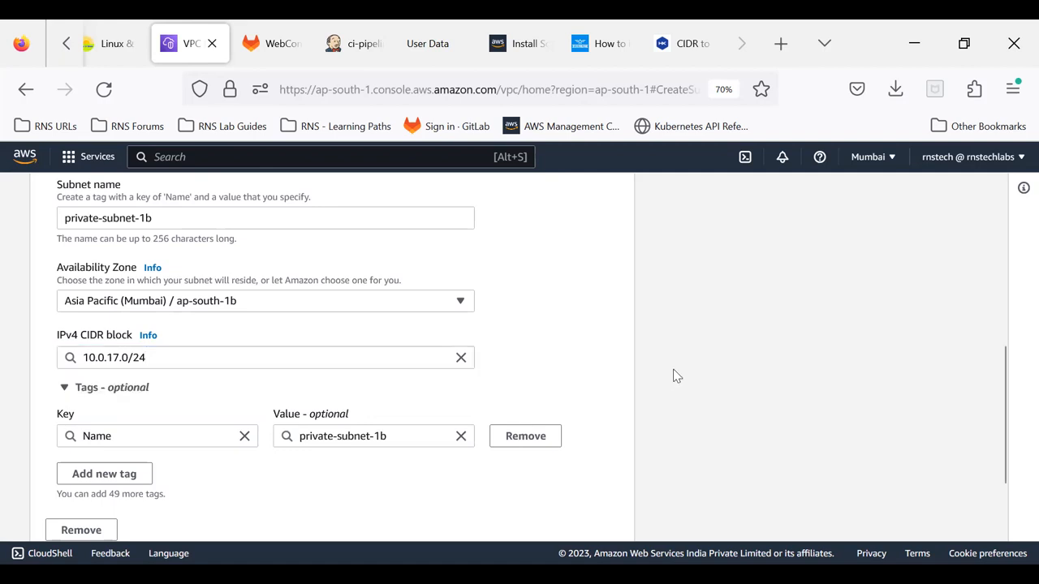
Step: Create private-subnet-1b and clear the subnet ID filter to list all subnets
scroll(672, 376, down, 3)
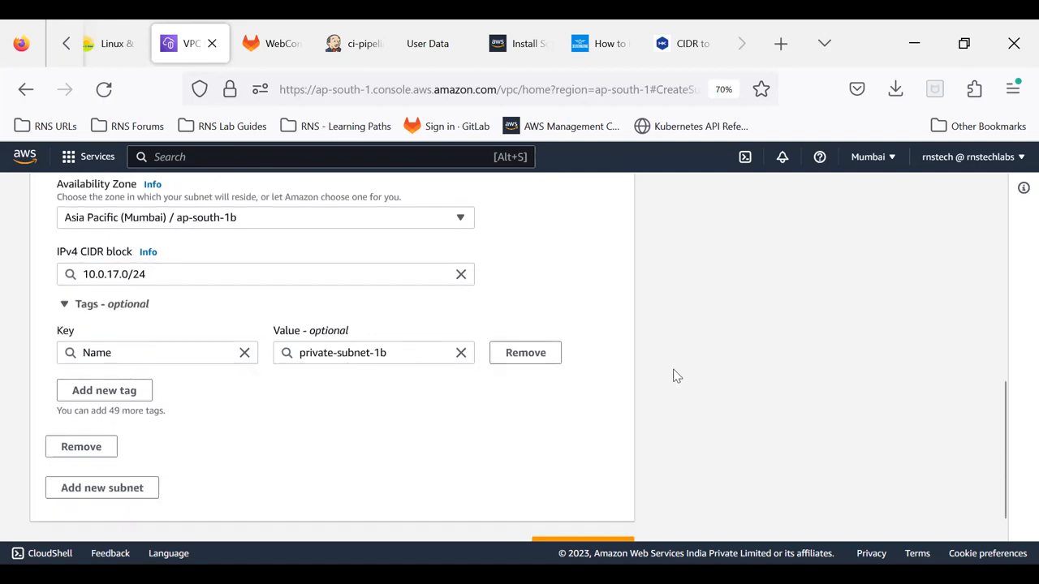
click(568, 514)
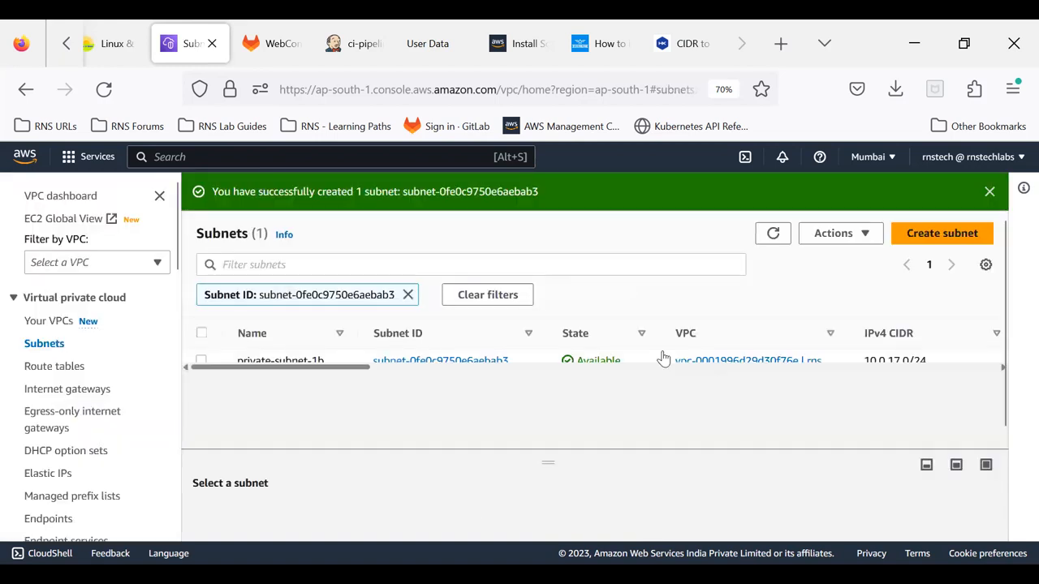
click(408, 294)
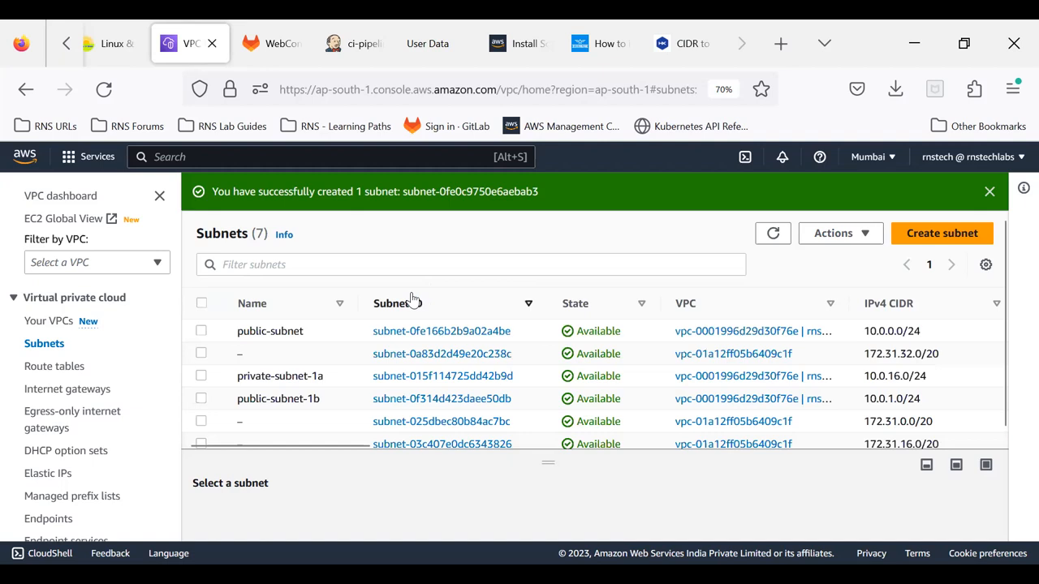
scroll(300, 397, down, 1)
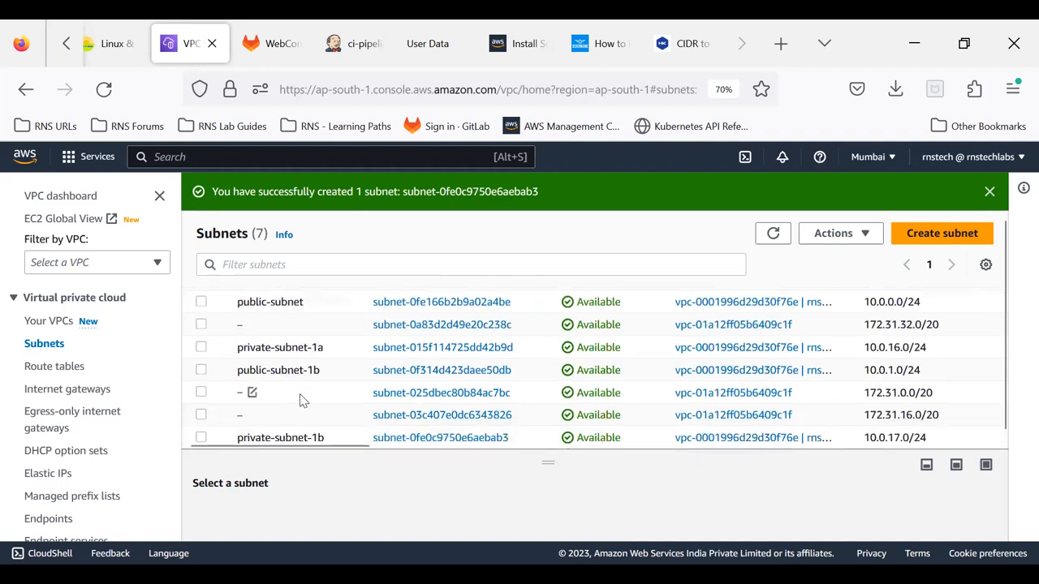
Step: Open the resource map of rns-vpc and examine how its subnets in each availability zone connect to the route table
click(50, 321)
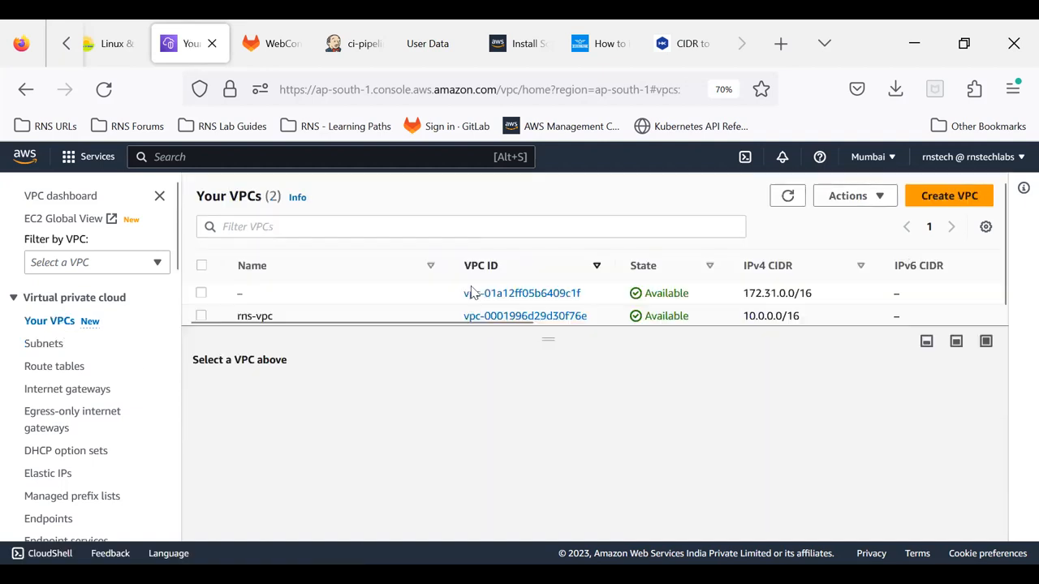
click(412, 317)
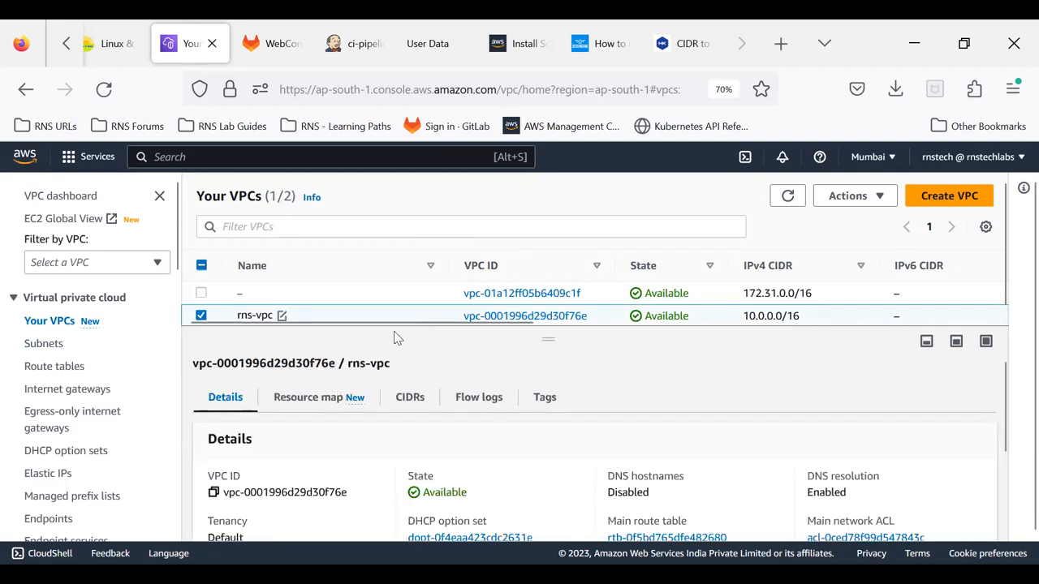
click(318, 398)
scroll(357, 431, down, 4)
scroll(363, 438, down, 2)
scroll(468, 457, up, 2)
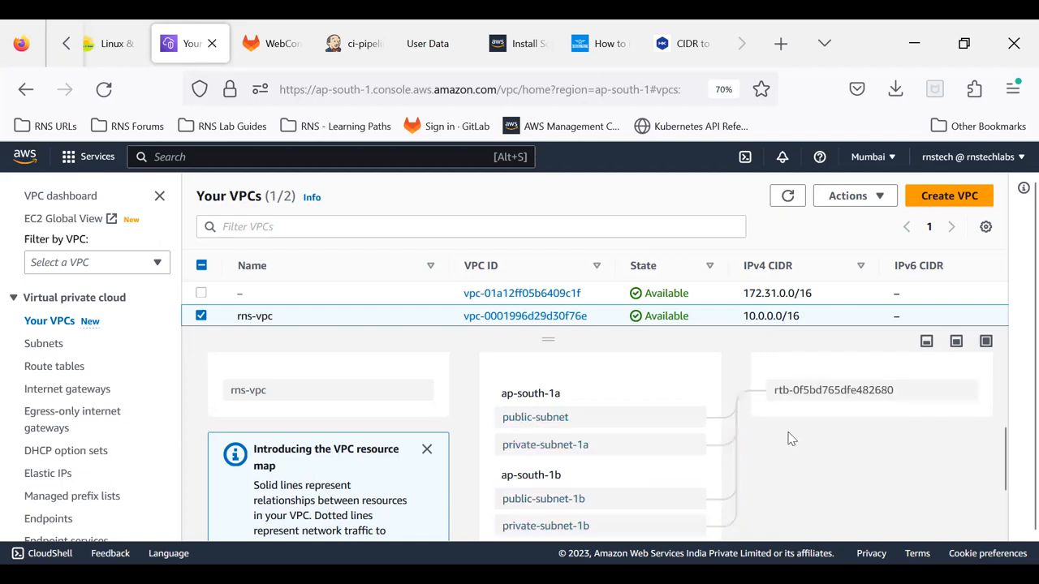
scroll(792, 439, up, 2)
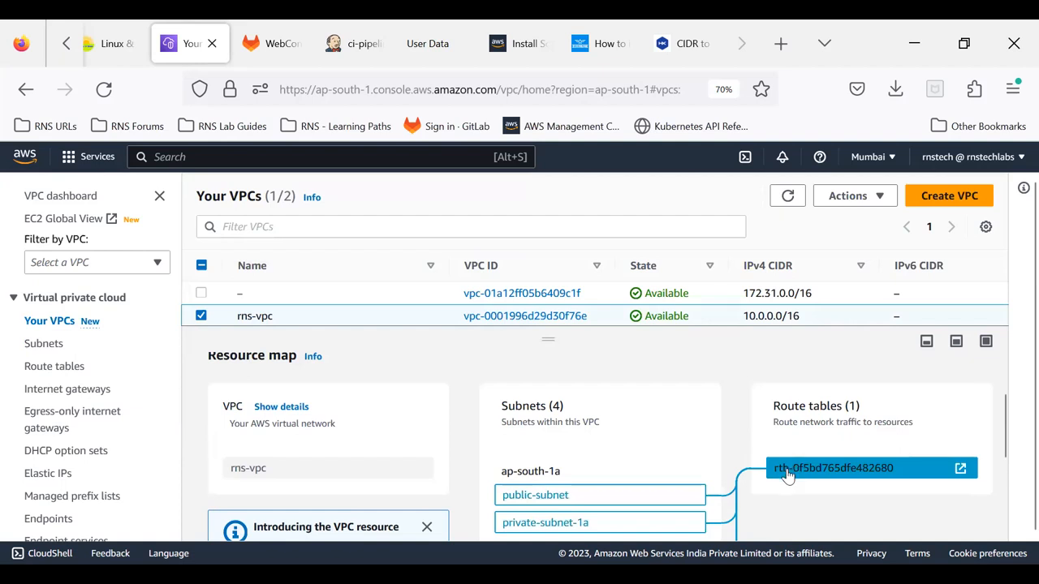
scroll(785, 477, down, 2)
scroll(786, 476, down, 2)
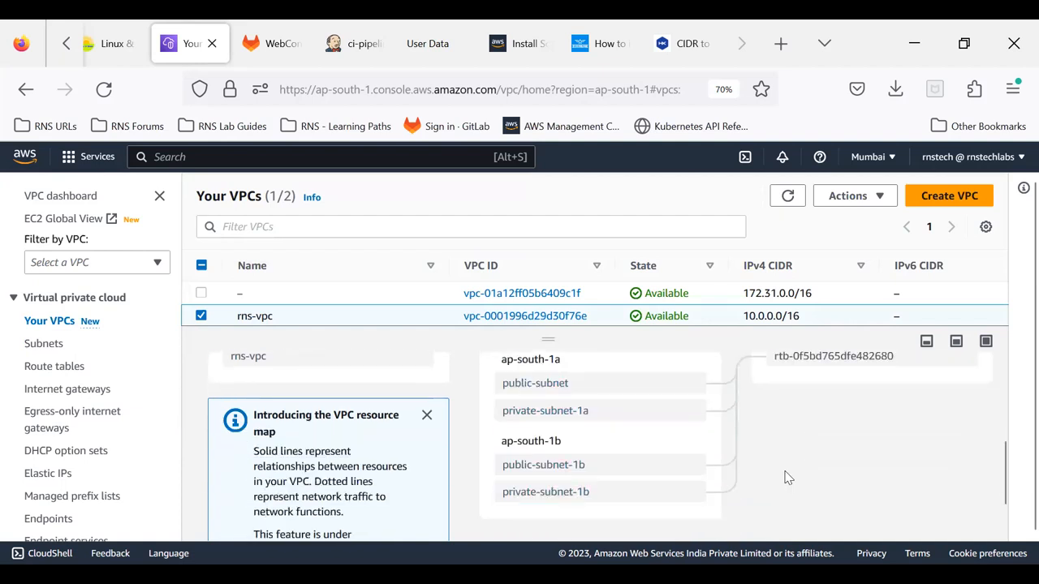
scroll(785, 476, up, 2)
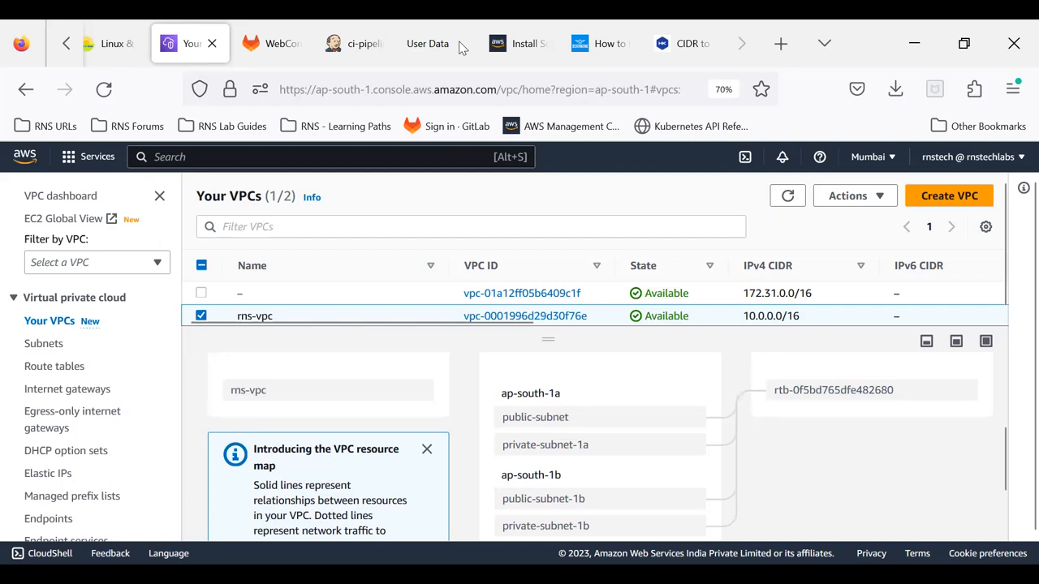
Step: Switch to the PowerPoint presentation to view the VPC architecture diagram with its route table and subnets
key(alt+Tab)
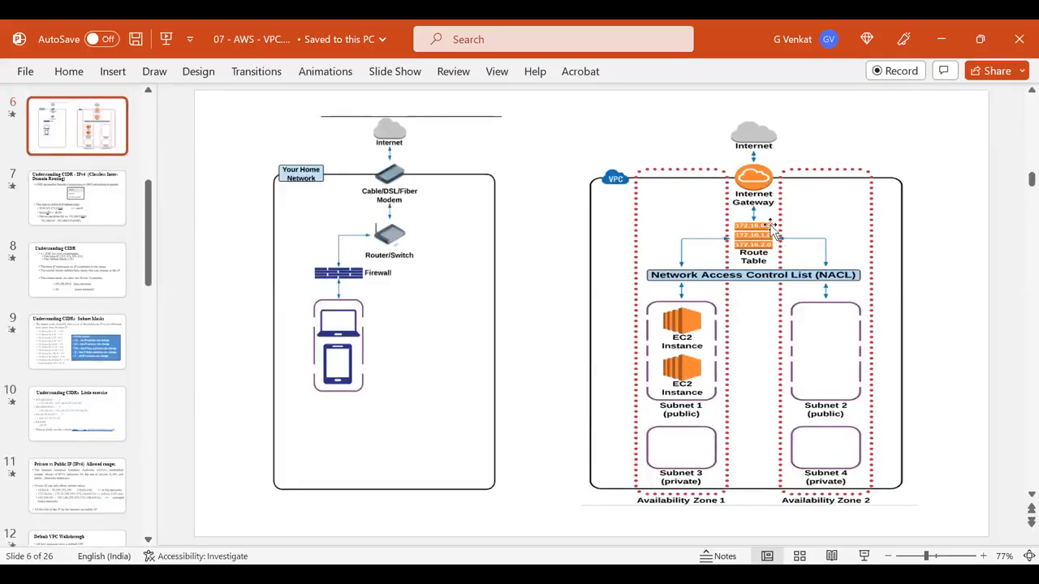